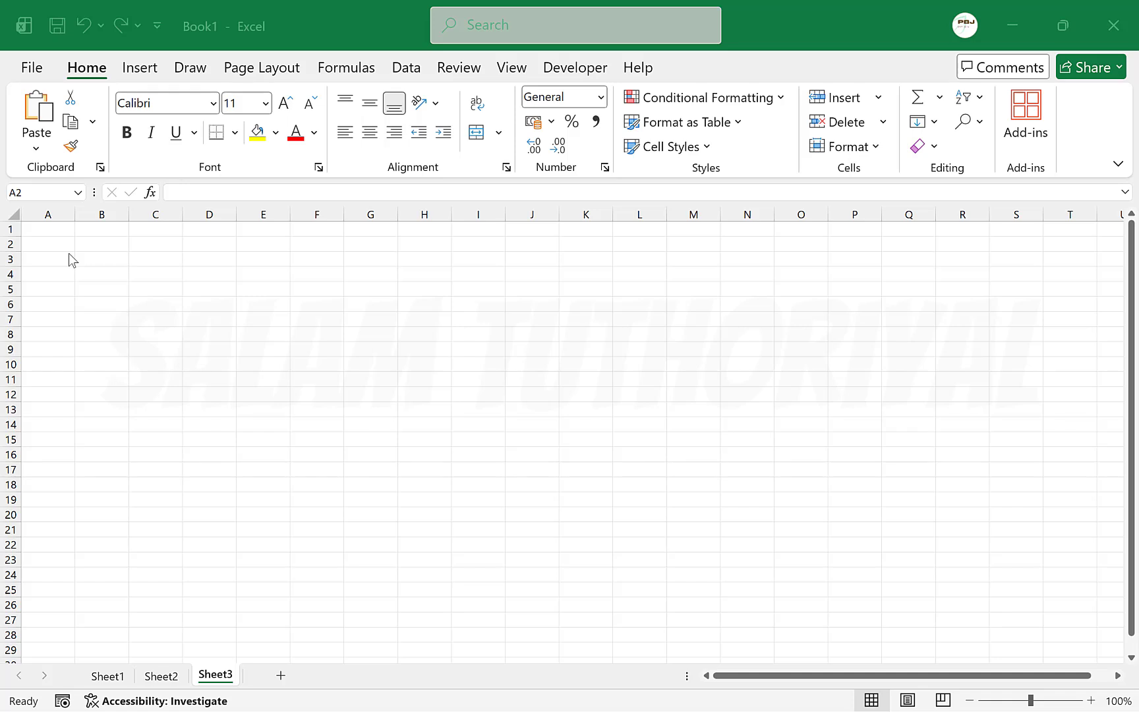
- Enter the date 6/2/2026 in cell A1 of Sheet3
left_click(69, 253)
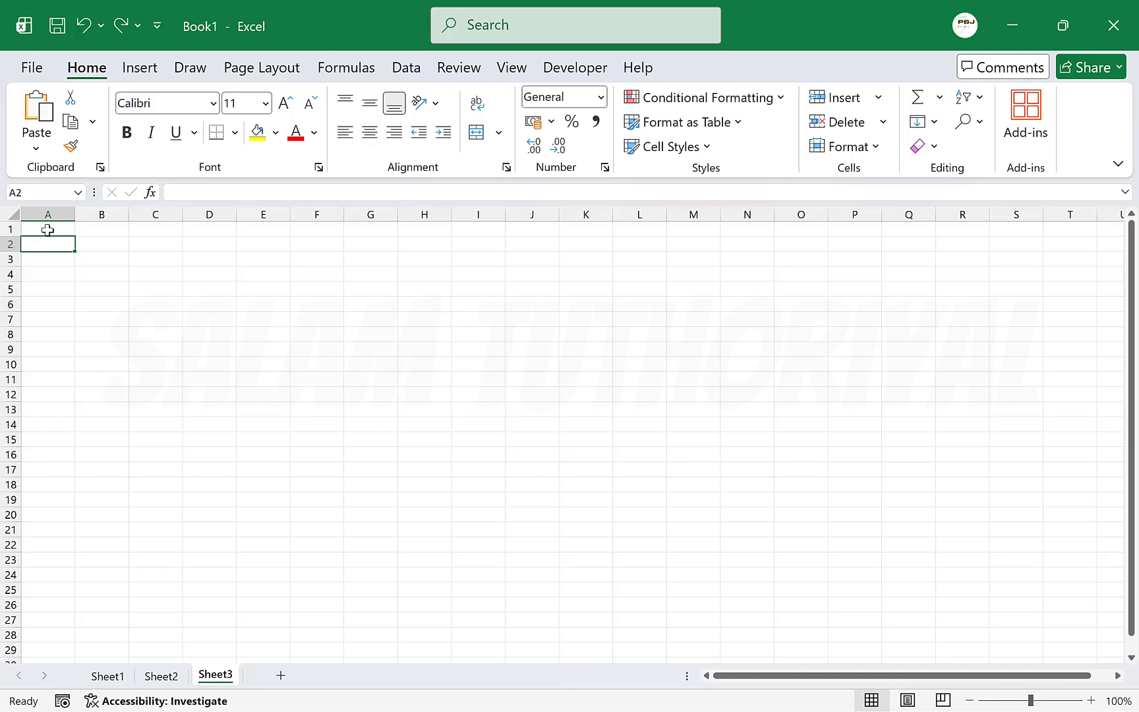
left_click(47, 229)
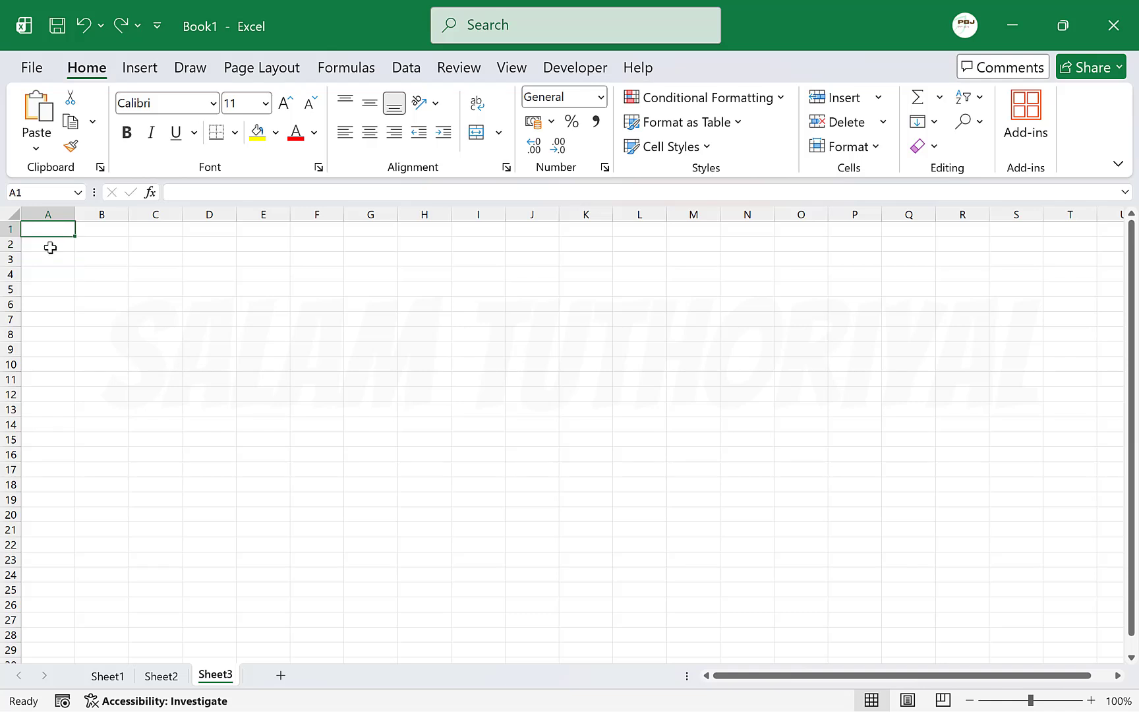
type("6/02/202")
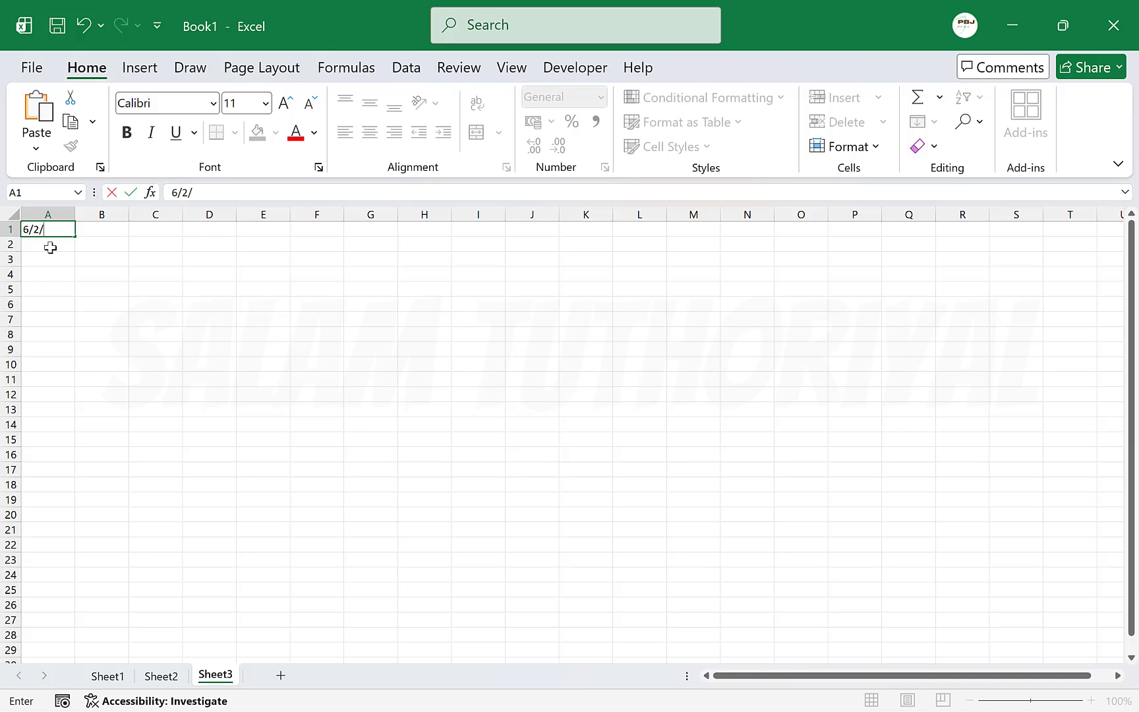
type("6")
key("Return")
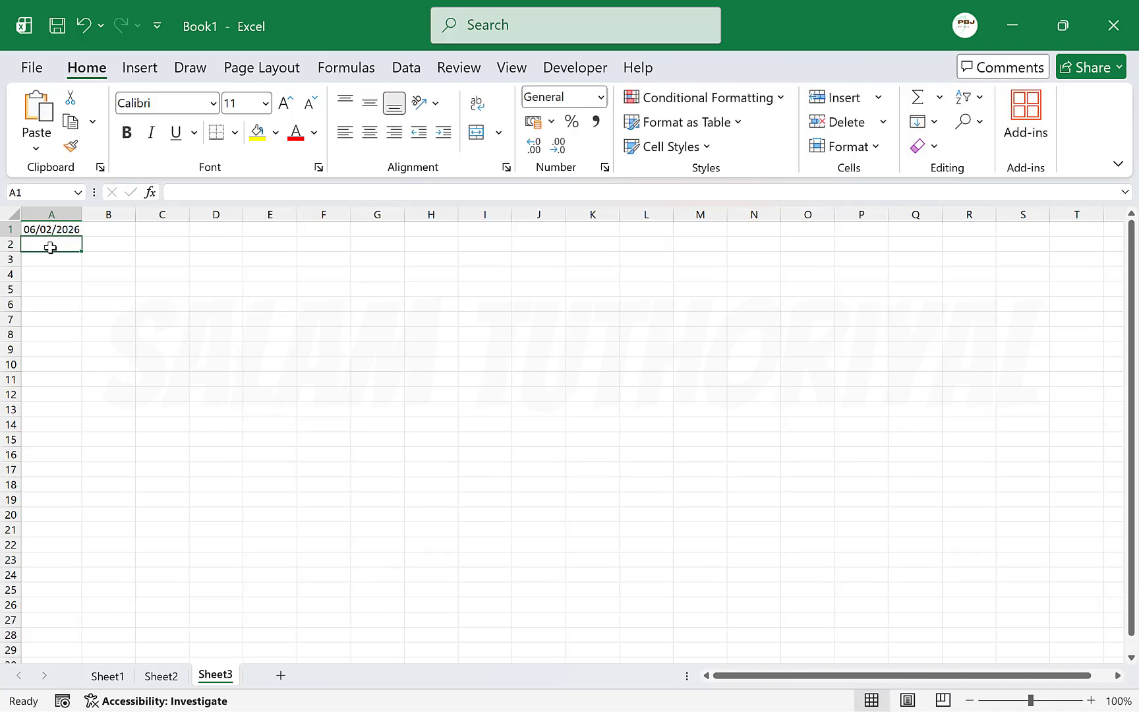
- Enter the function labels TEXT, DAY and YEAR in cells A3 to A5
key("Down")
key("Down")
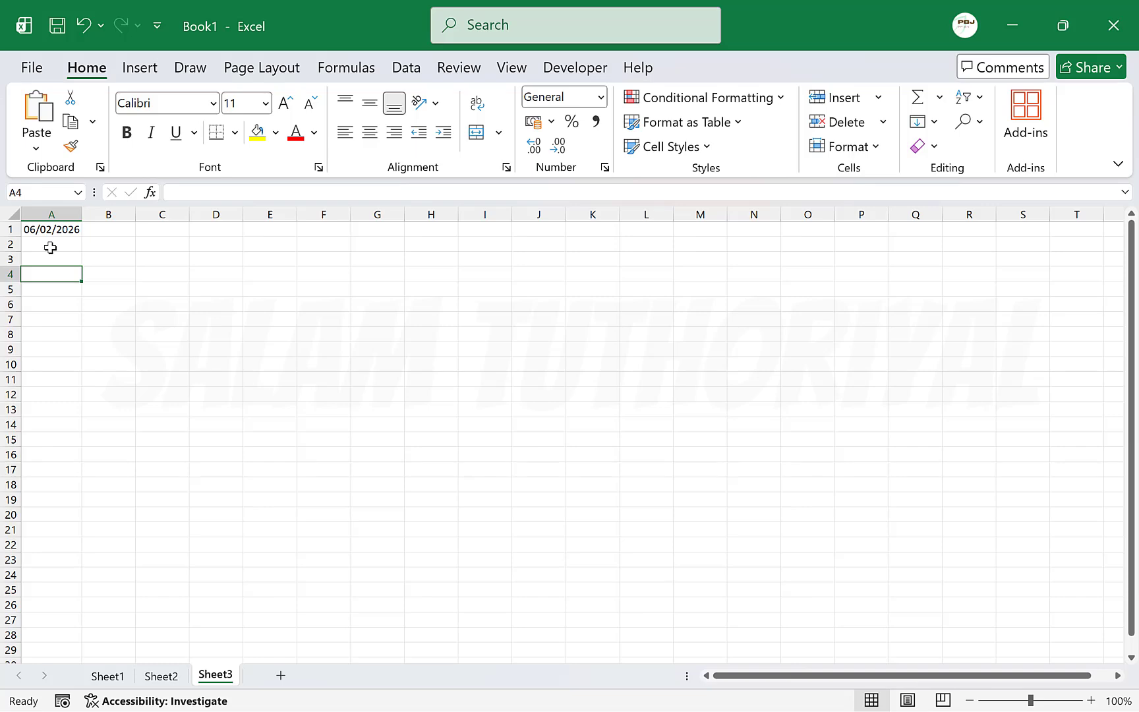
key("Up")
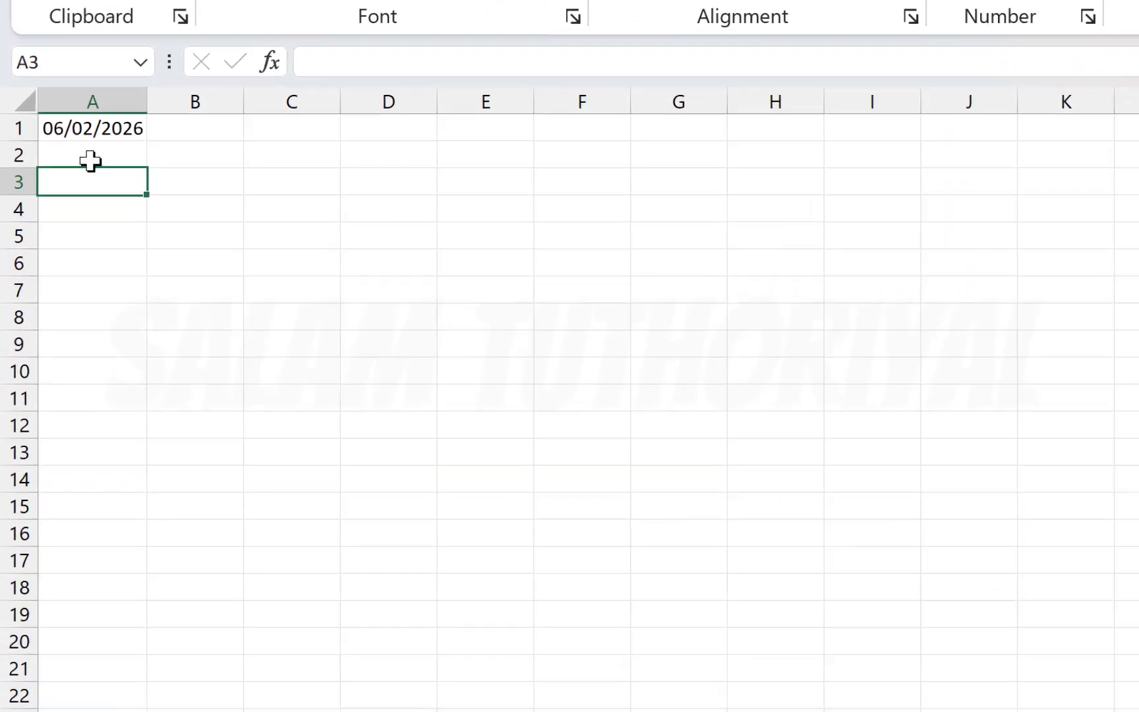
type("TEXT")
key("Return")
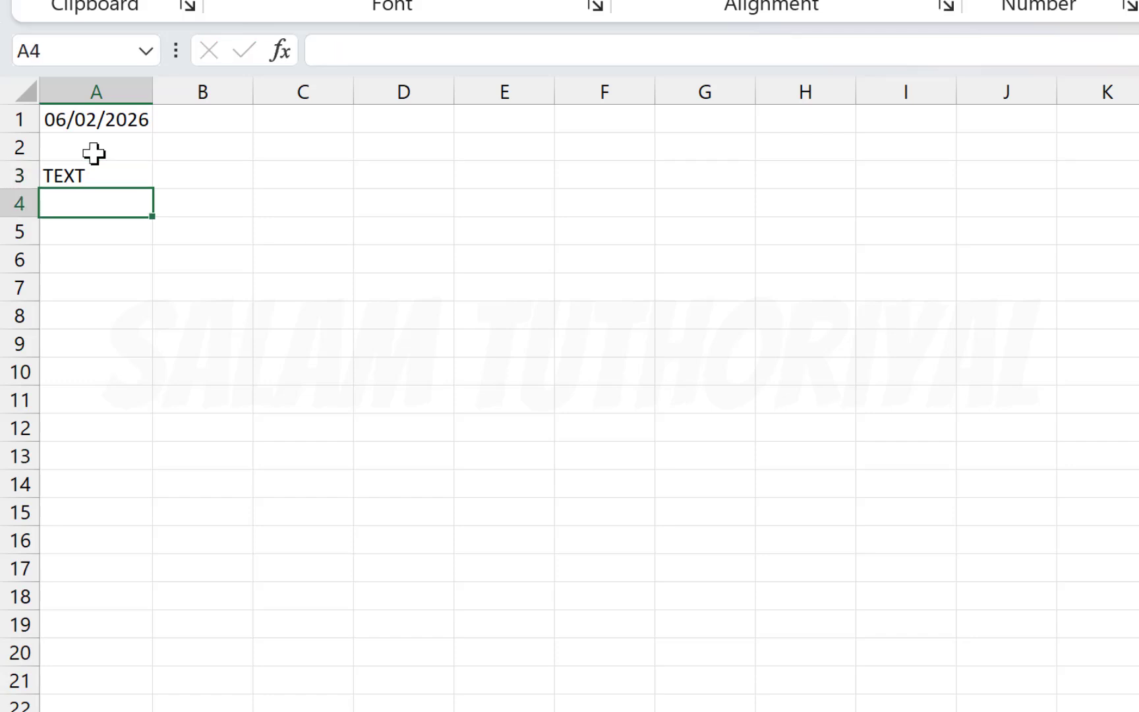
type("DAY")
key("Return")
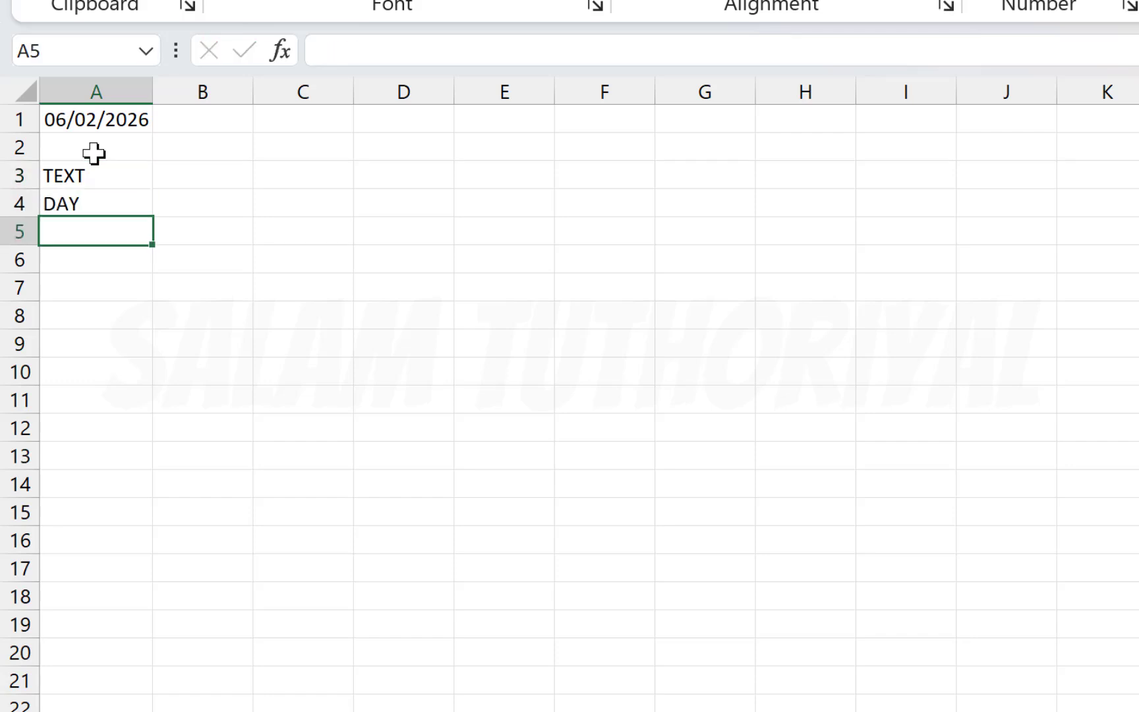
type("YEAR")
- Enter the descriptions "hari & bulan", "tanggal" and "tahun" in cells B3 to B5 beside the function labels
key("Up")
key("Up")
key("Right")
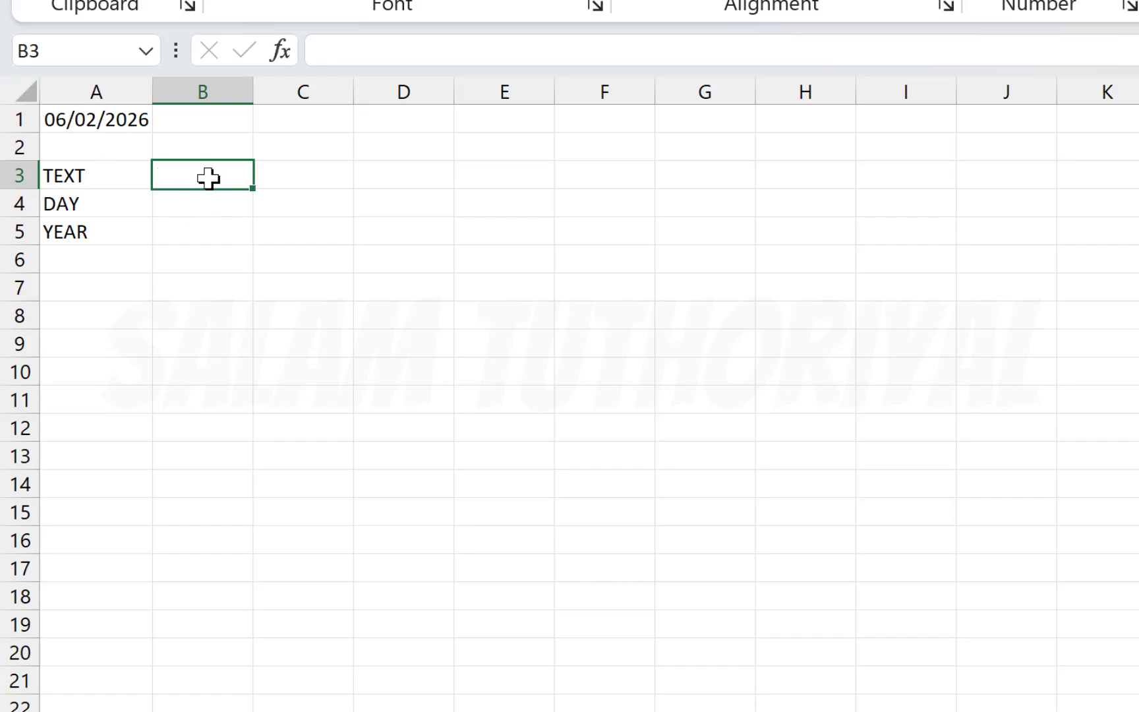
type("hari")
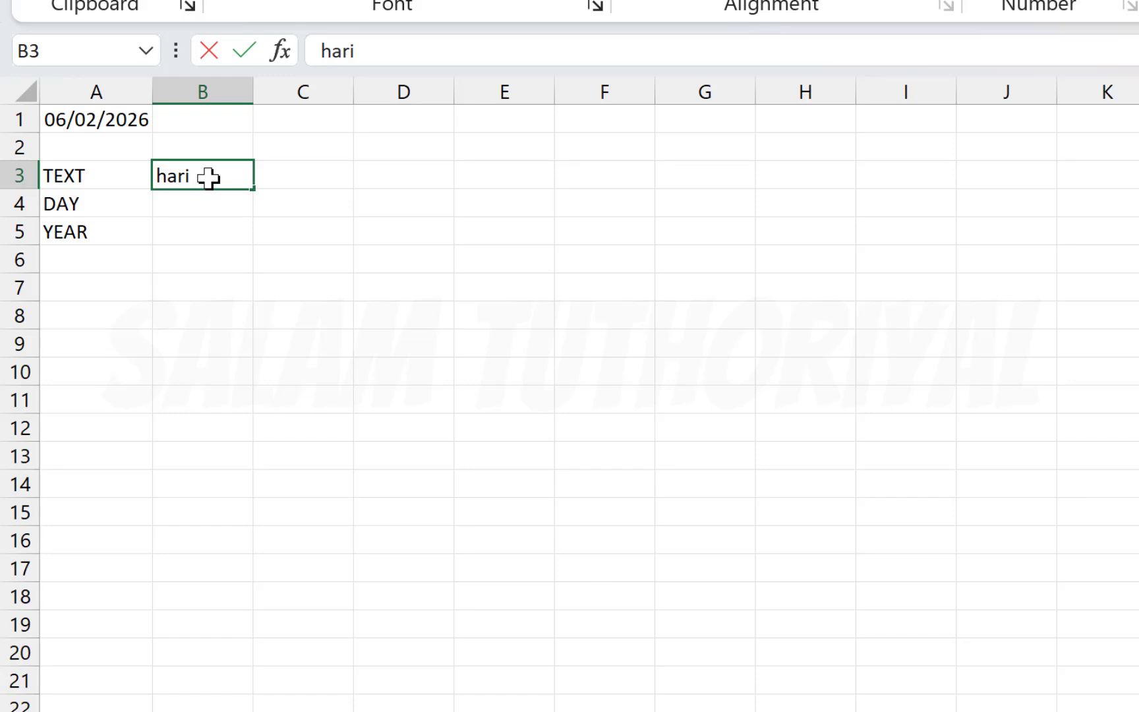
type(" & bulan")
key("Return")
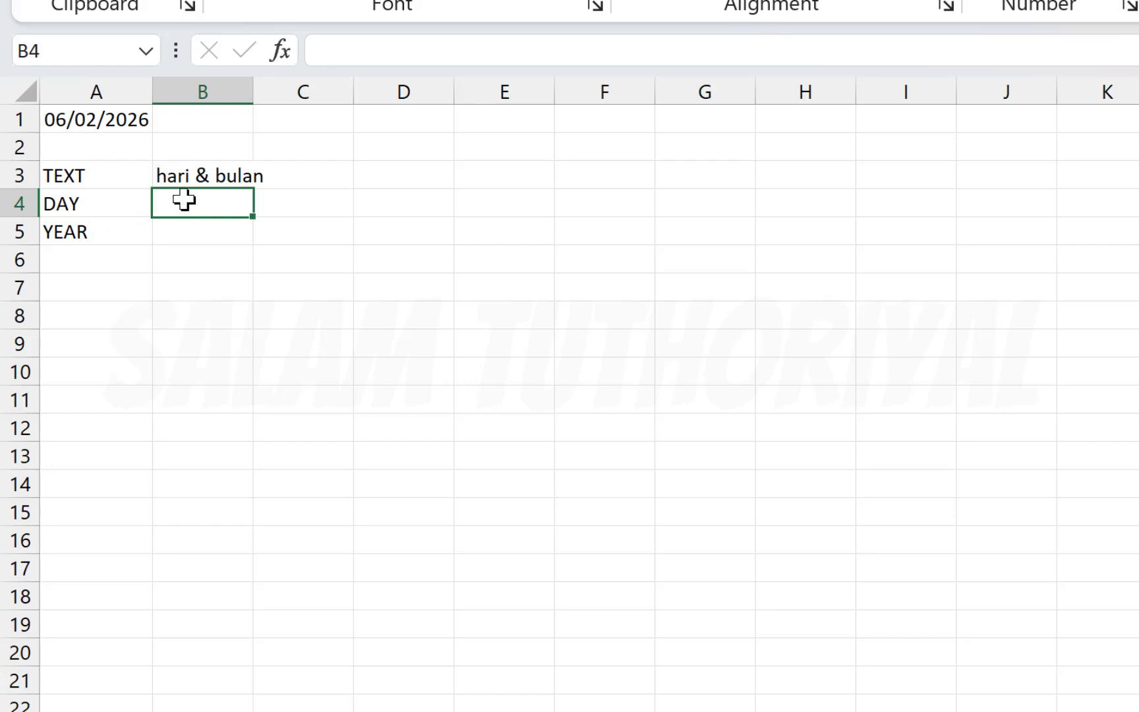
type("tanggal")
key("Return")
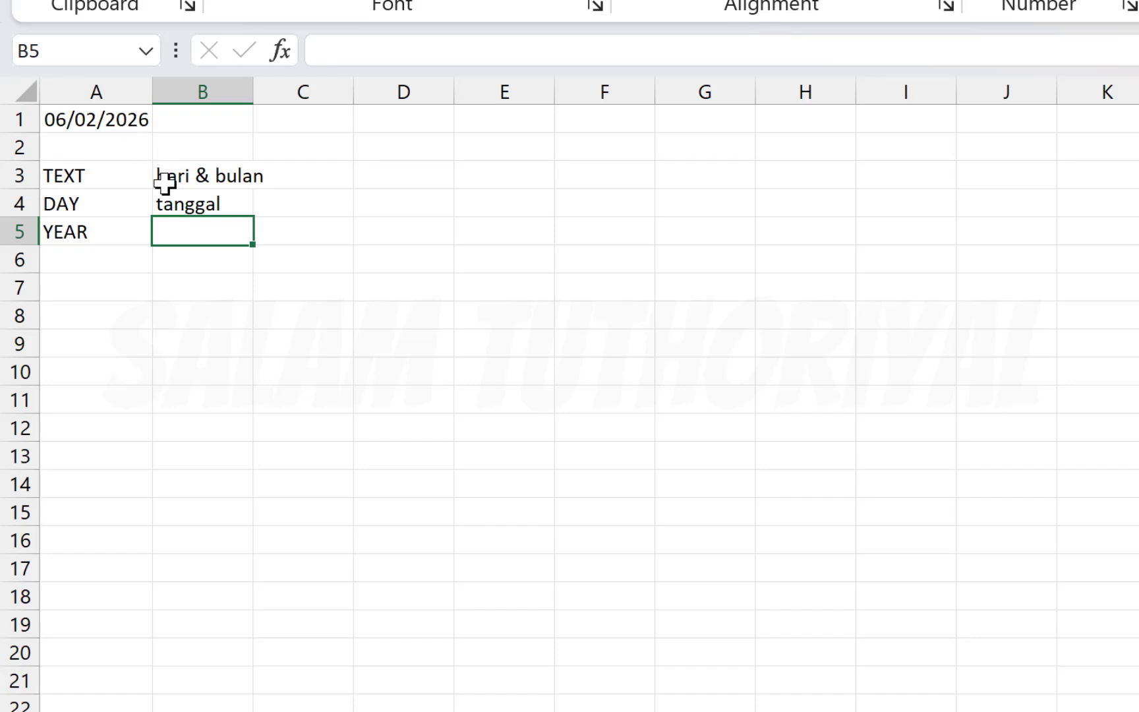
left_click(215, 203)
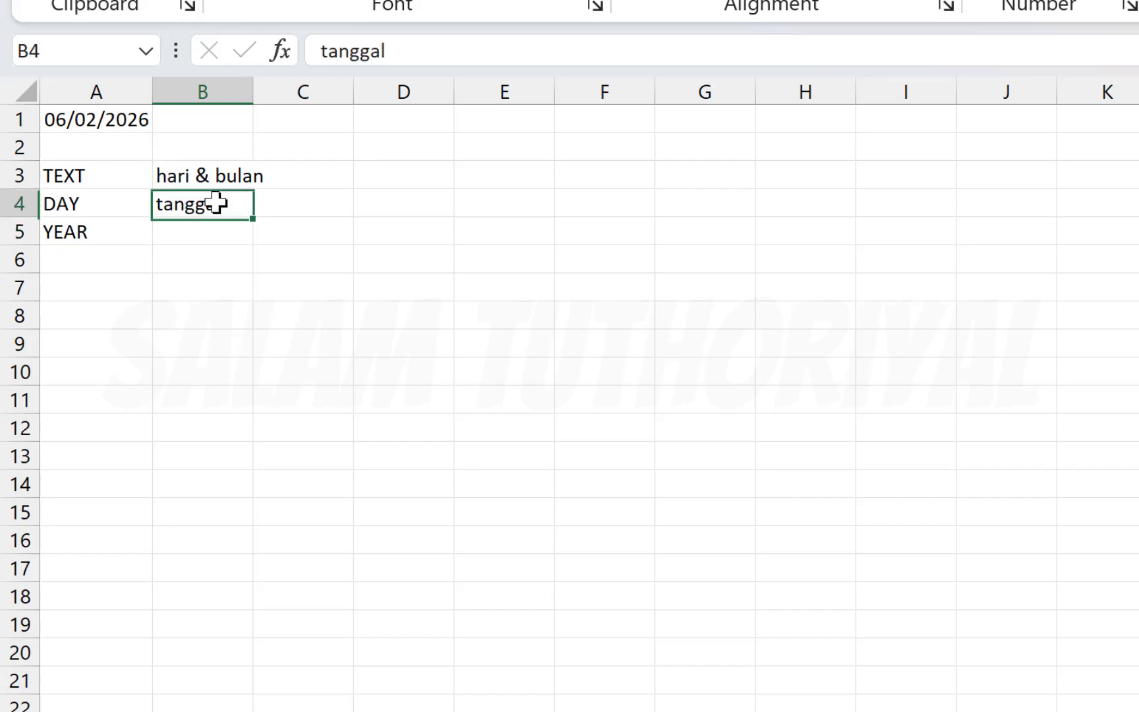
left_click(186, 242)
type("tahun")
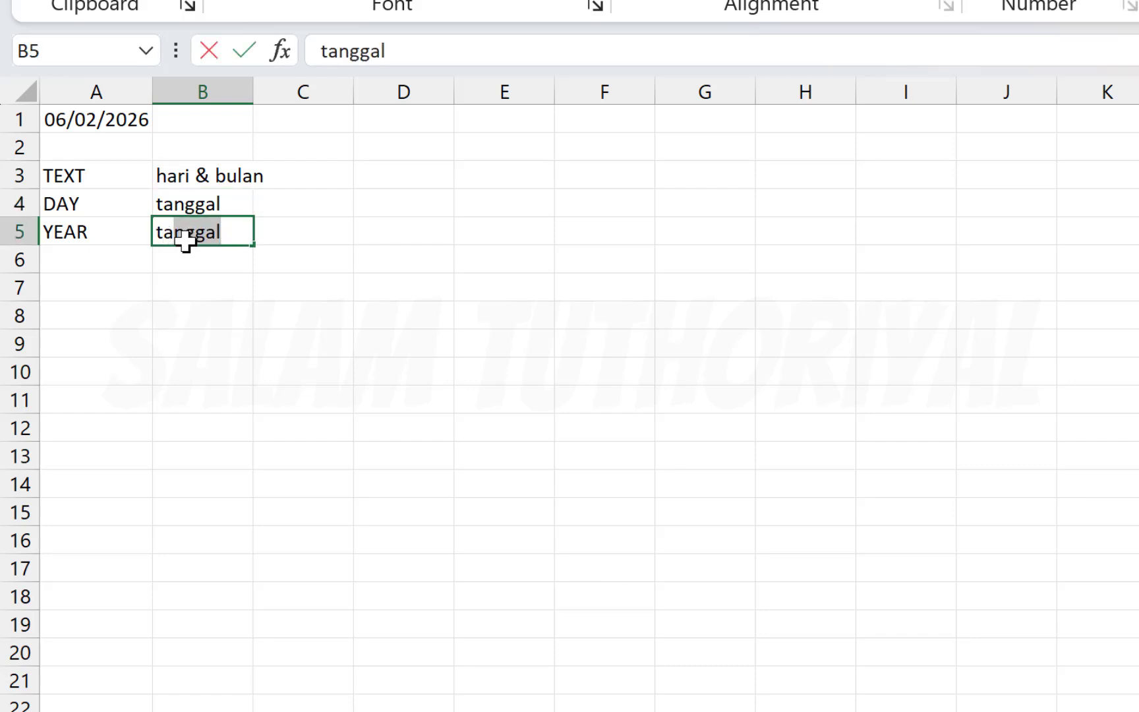
- Autofit column B's width to the text "hari & bulan" in cell B3
key("Up")
key("Up")
key("alt+h")
key("o")
key("i")
- Enter the arrow text "-->" in cell C3 and make it bold and horizontally centred
key("Right")
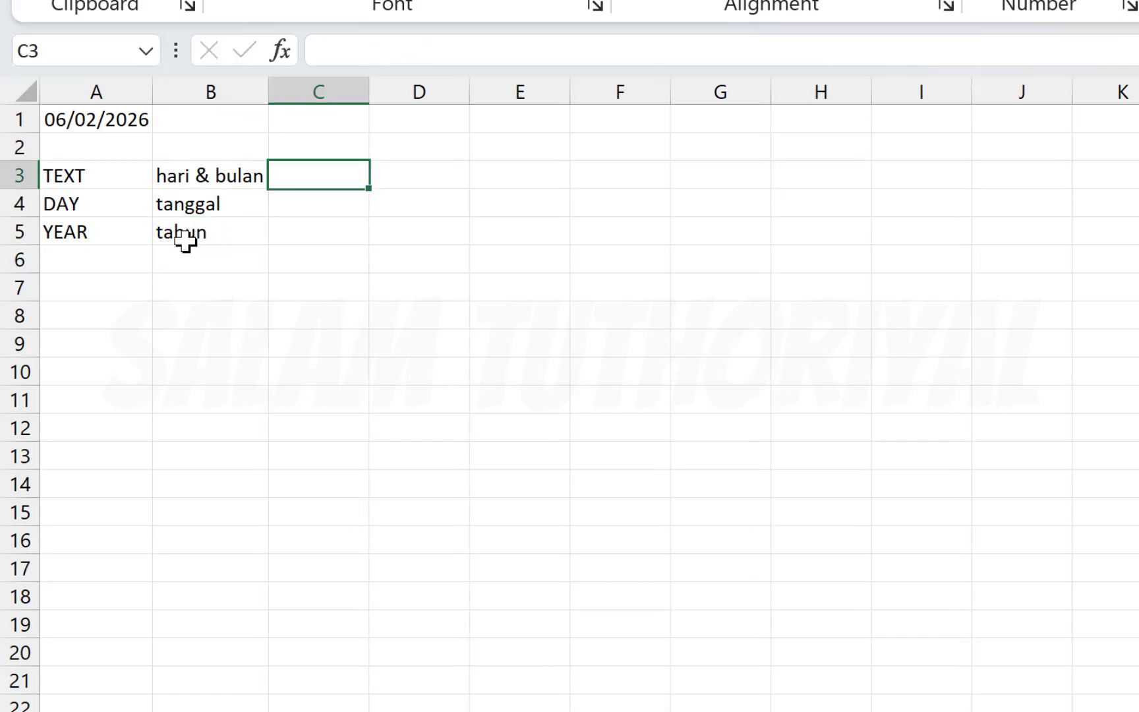
type("'-->")
key("Right")
key("Left")
key("ctrl+b")
key("alt+h")
key("a")
key("c")
- Enter the headings "hari" in cell D2 and "bulan" in cell E2
key("Right")
key("Up")
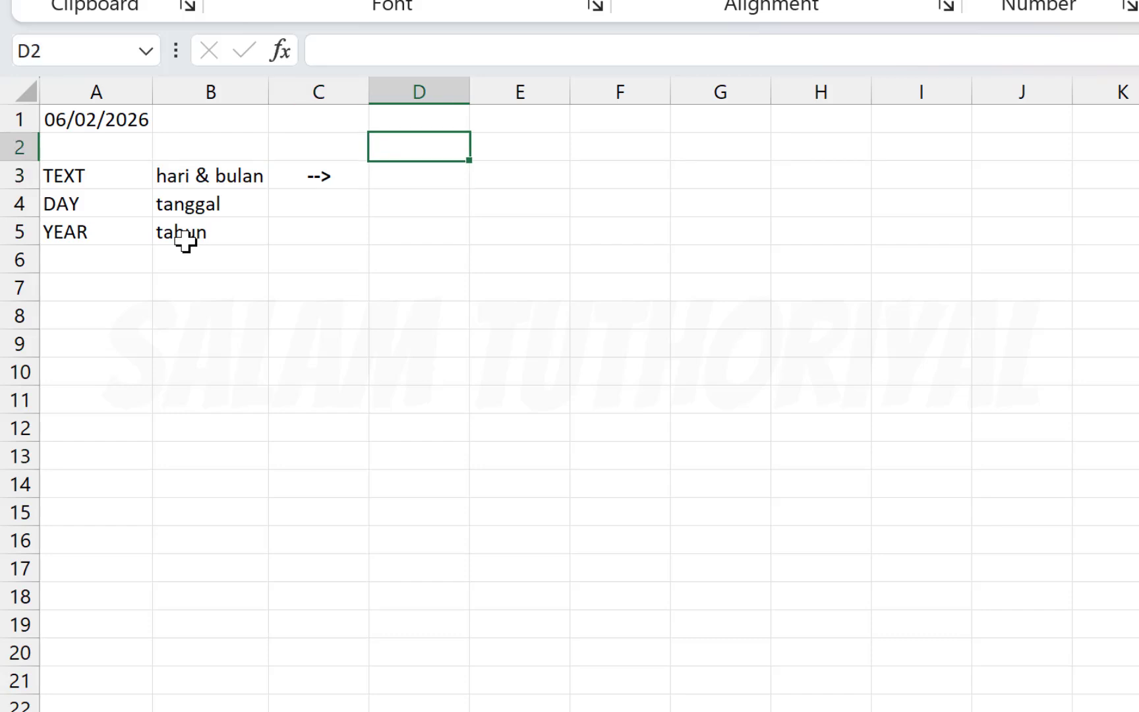
type("har")
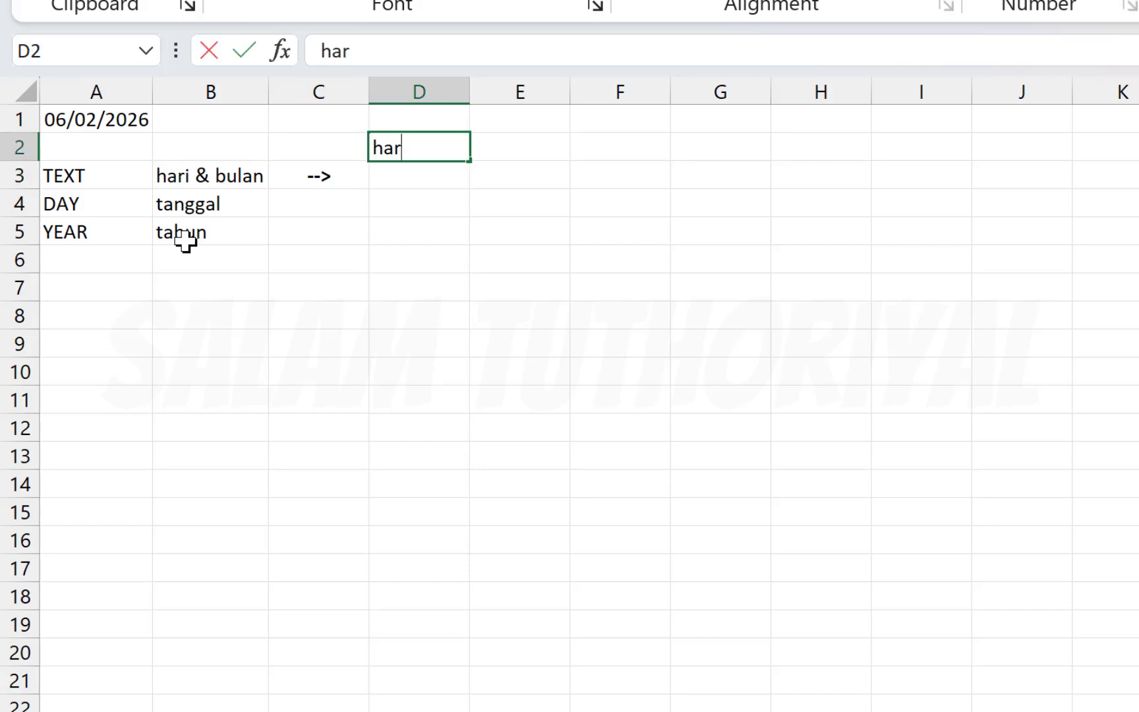
type("i")
key("Right")
type("bulan")
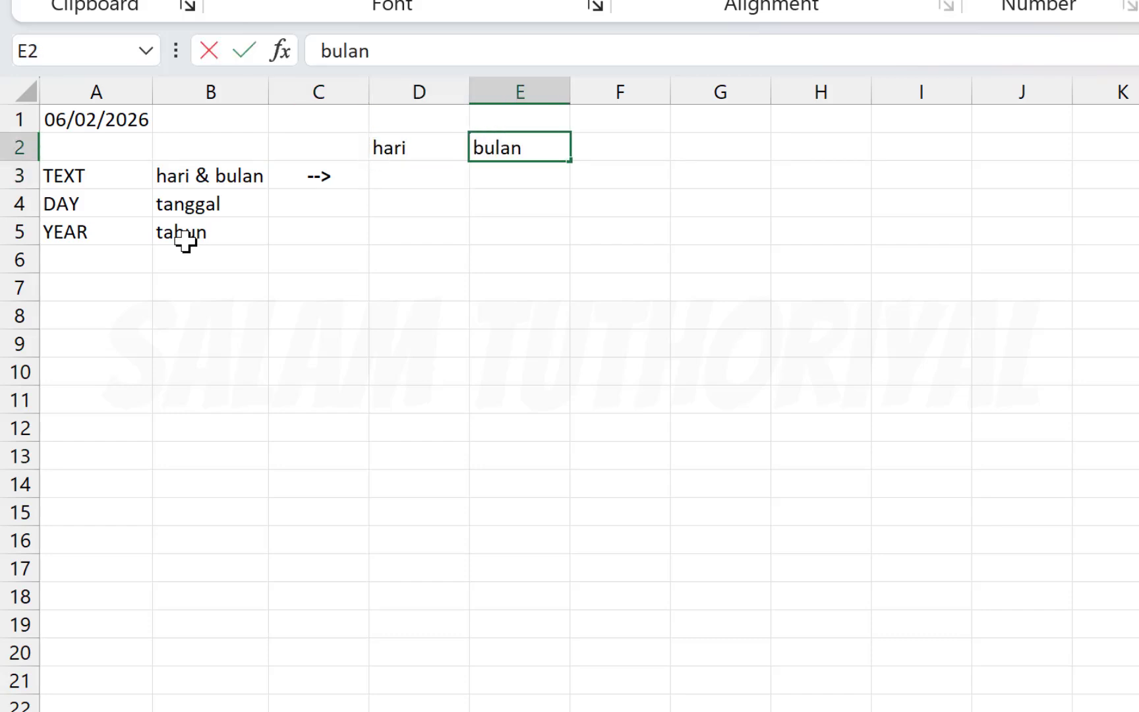
key("Return")
- Enter the formula =TEXT(A1;"dddd") in cell D3 to return the day name of the date
key("Left")
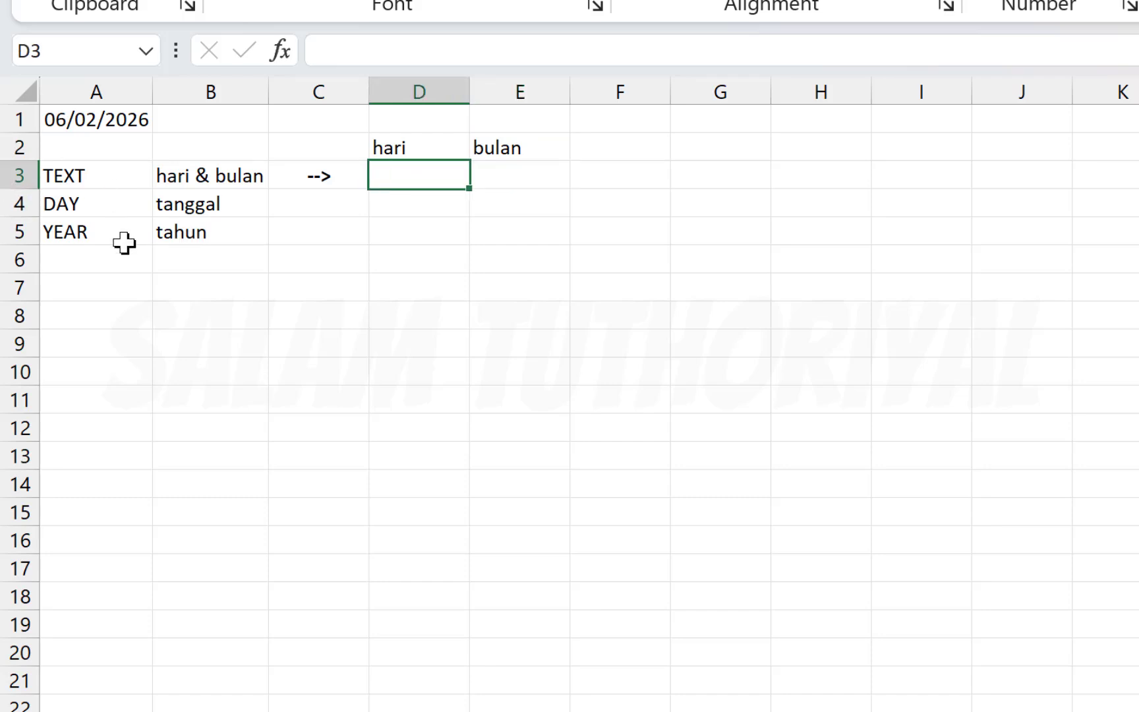
type("=text")
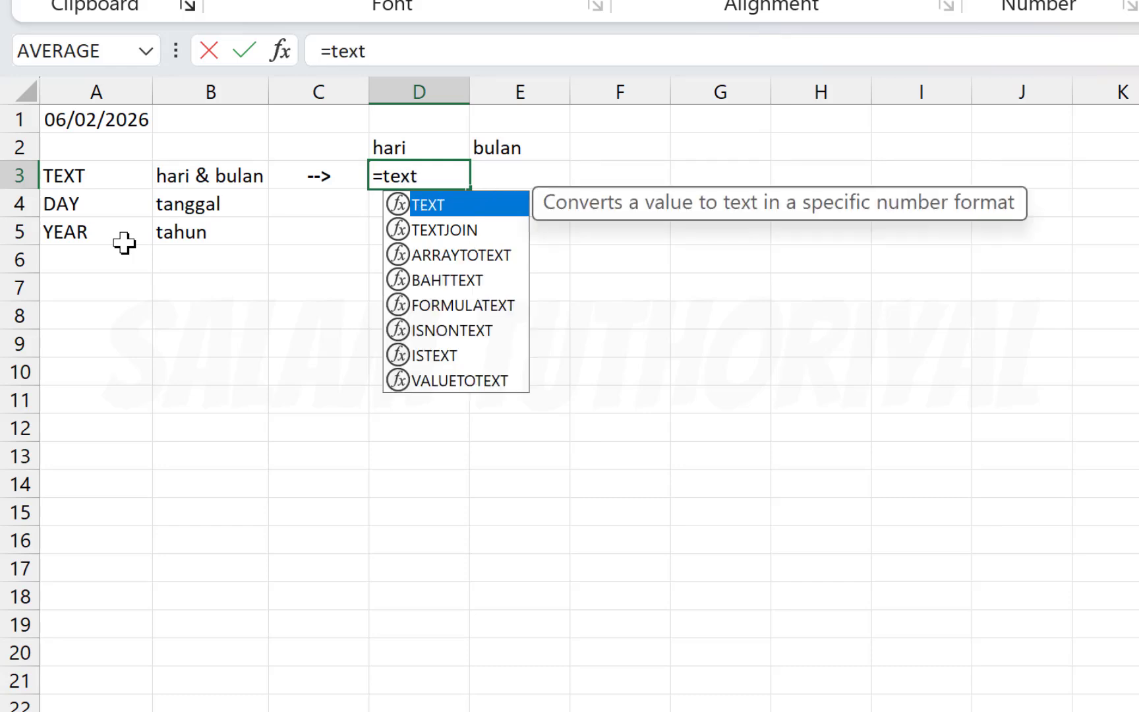
type("(")
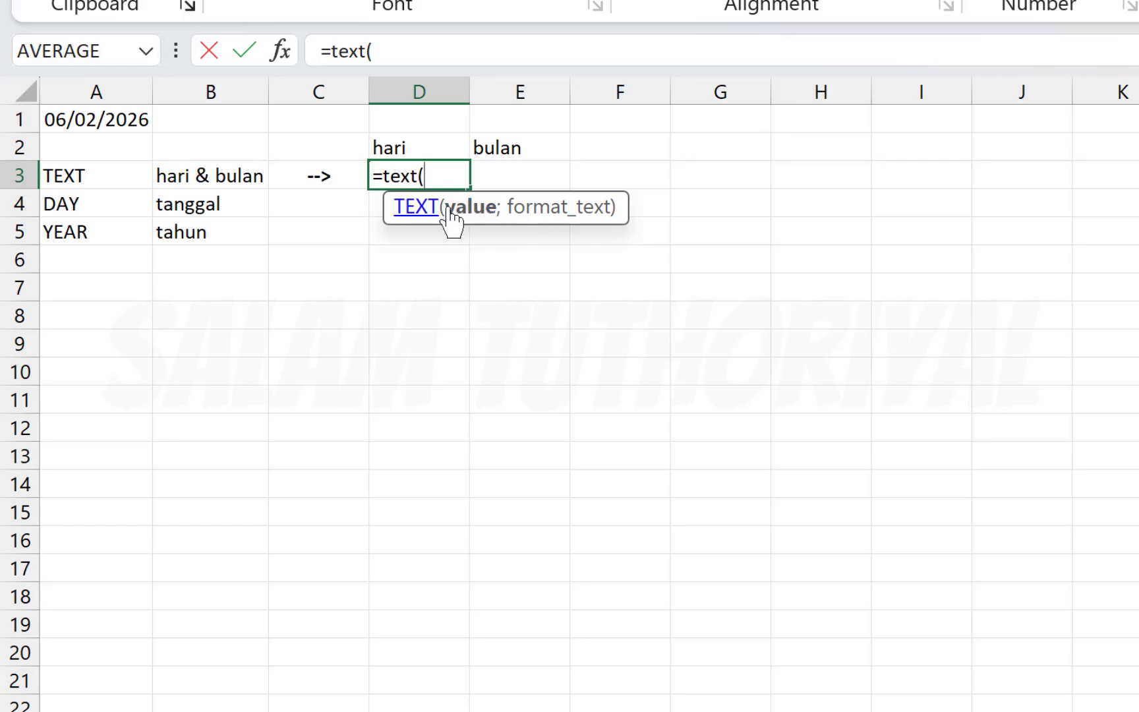
left_click(100, 121)
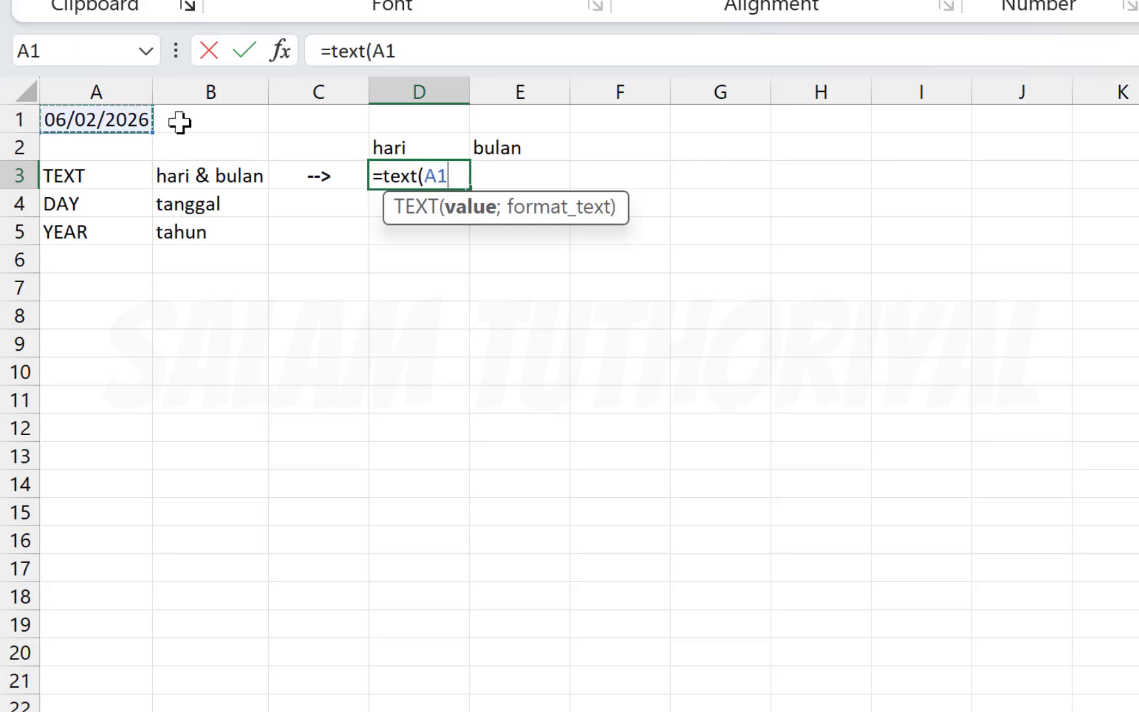
type(";")
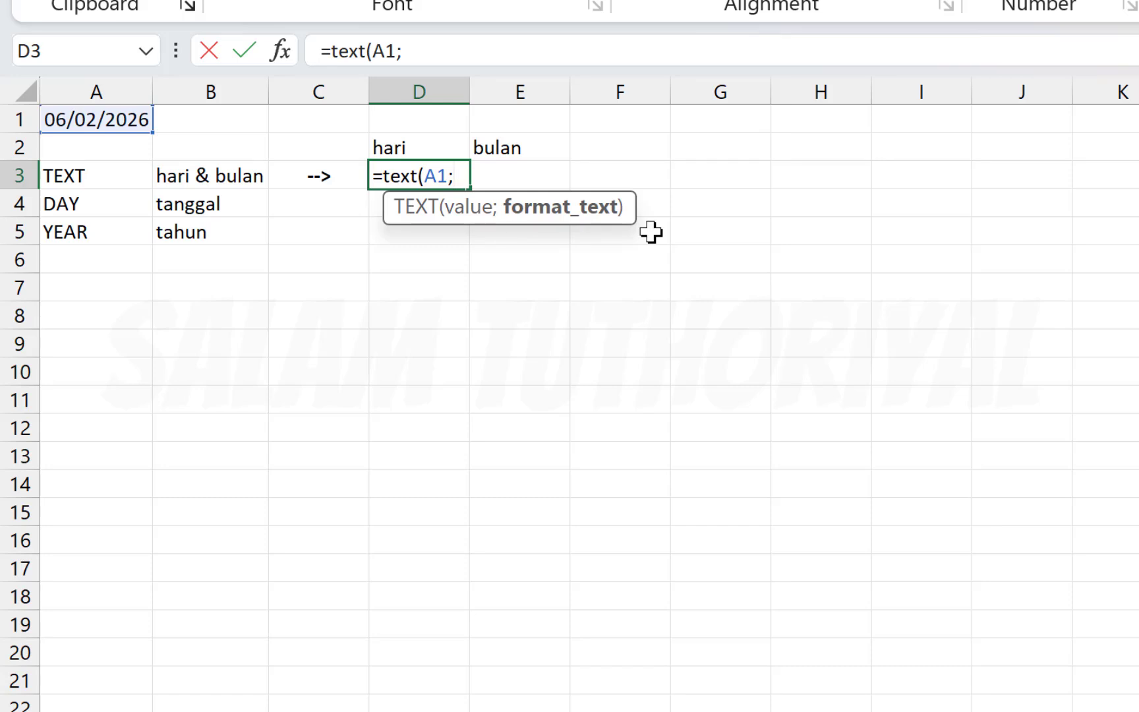
type("\"dddd\"")
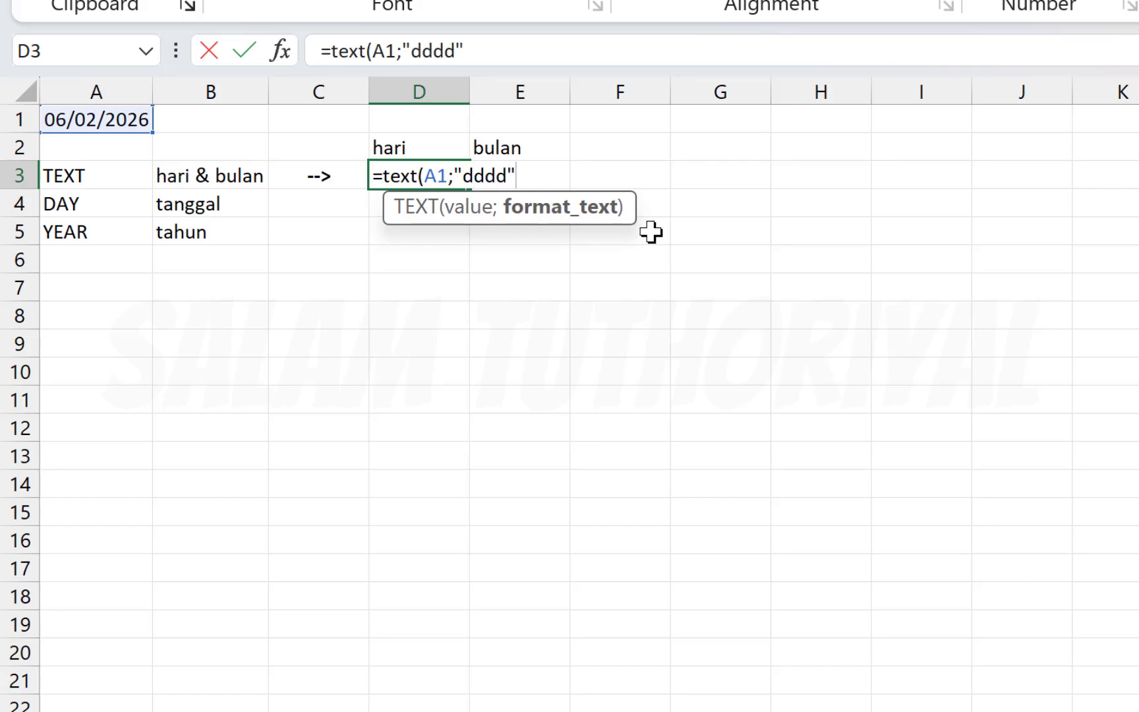
type(")")
key("Return")
- Enter the formula =TEXT(A1;"mmmm") in cell E3 to return the month name of the date
key("Up")
key("Right")
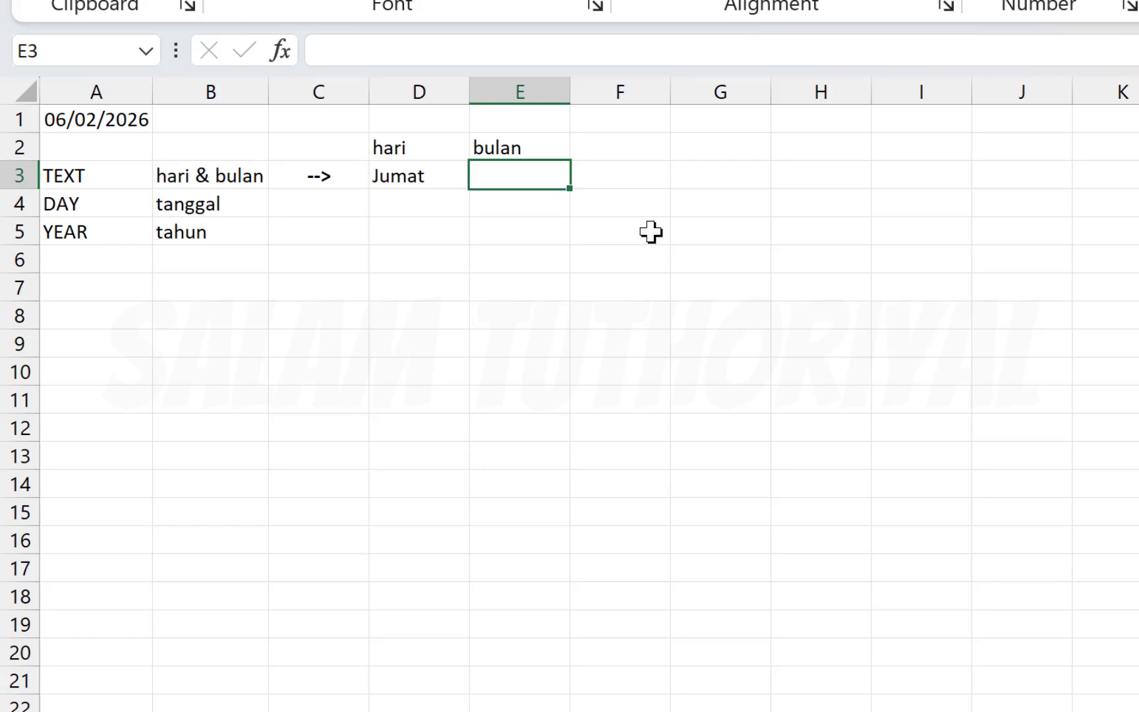
type("=")
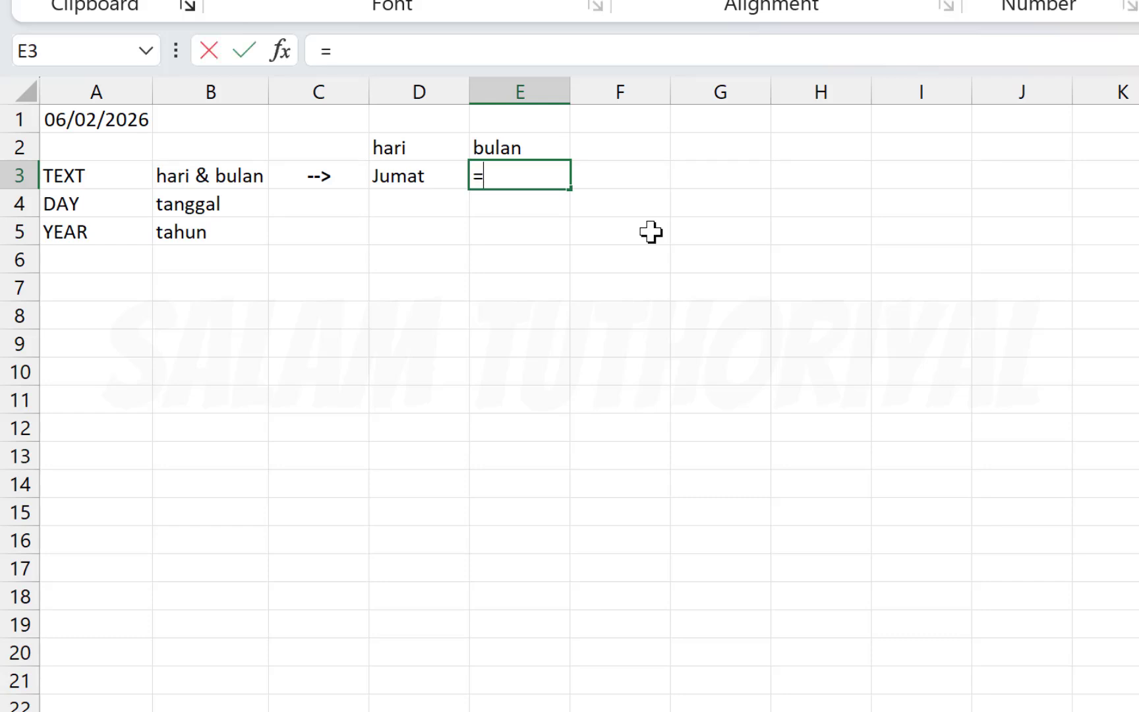
type("text(")
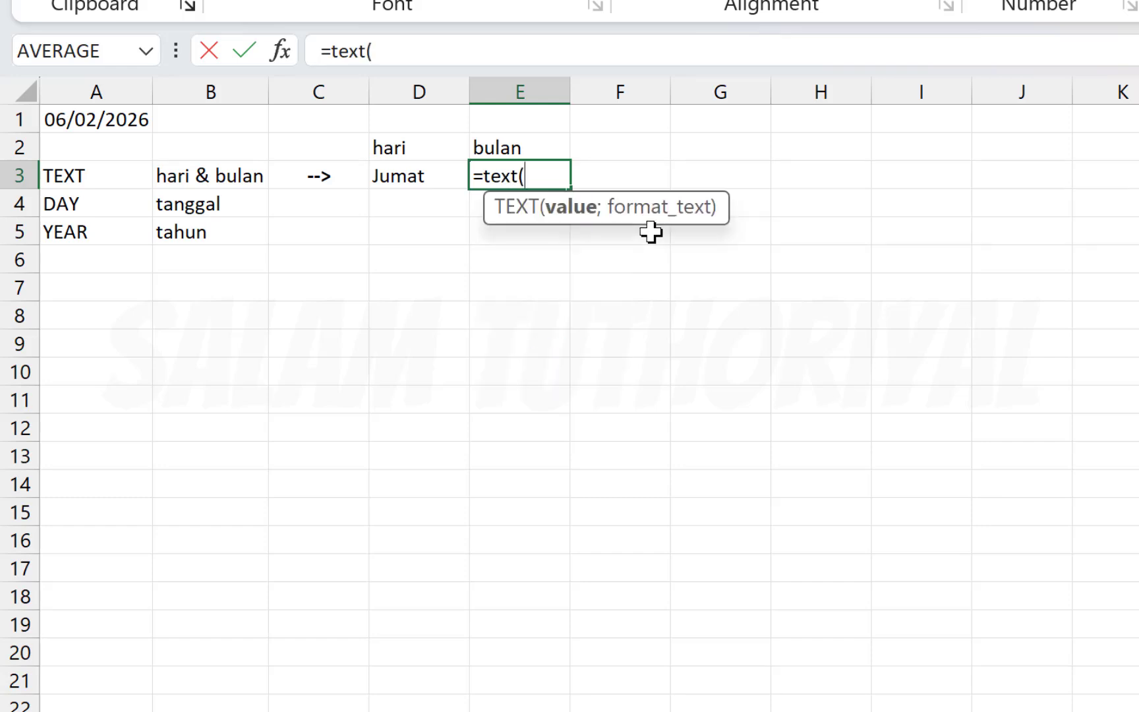
left_click(132, 119)
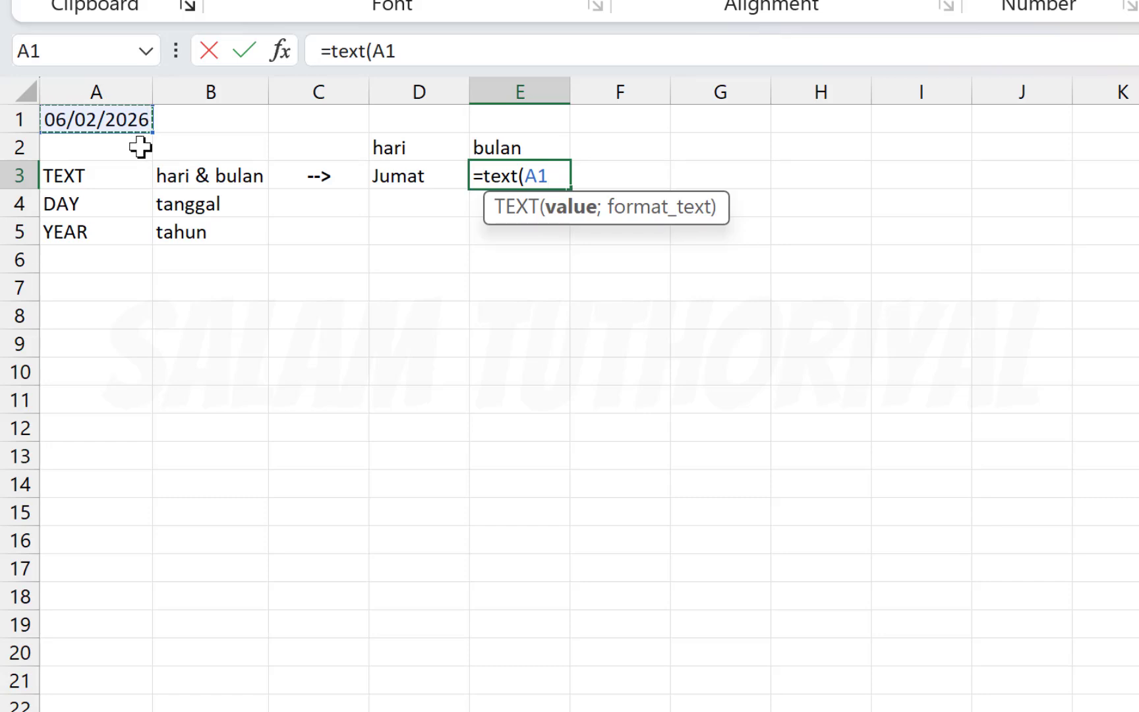
type(";")
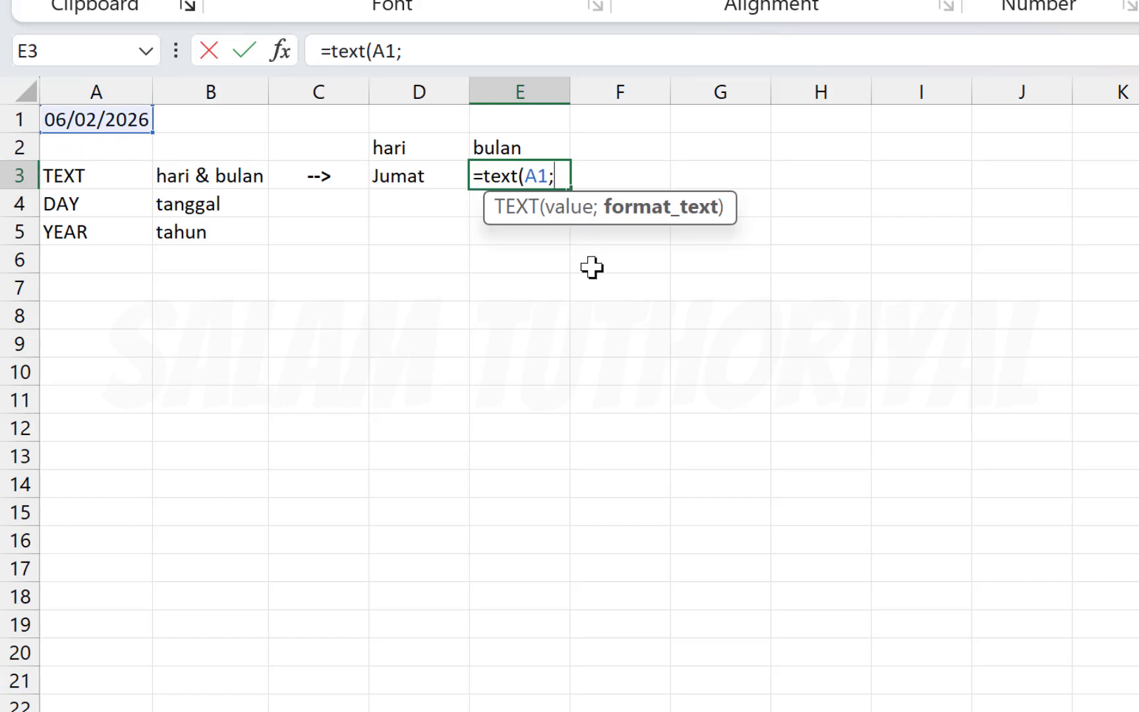
type("\"mmmm\")")
key("Return")
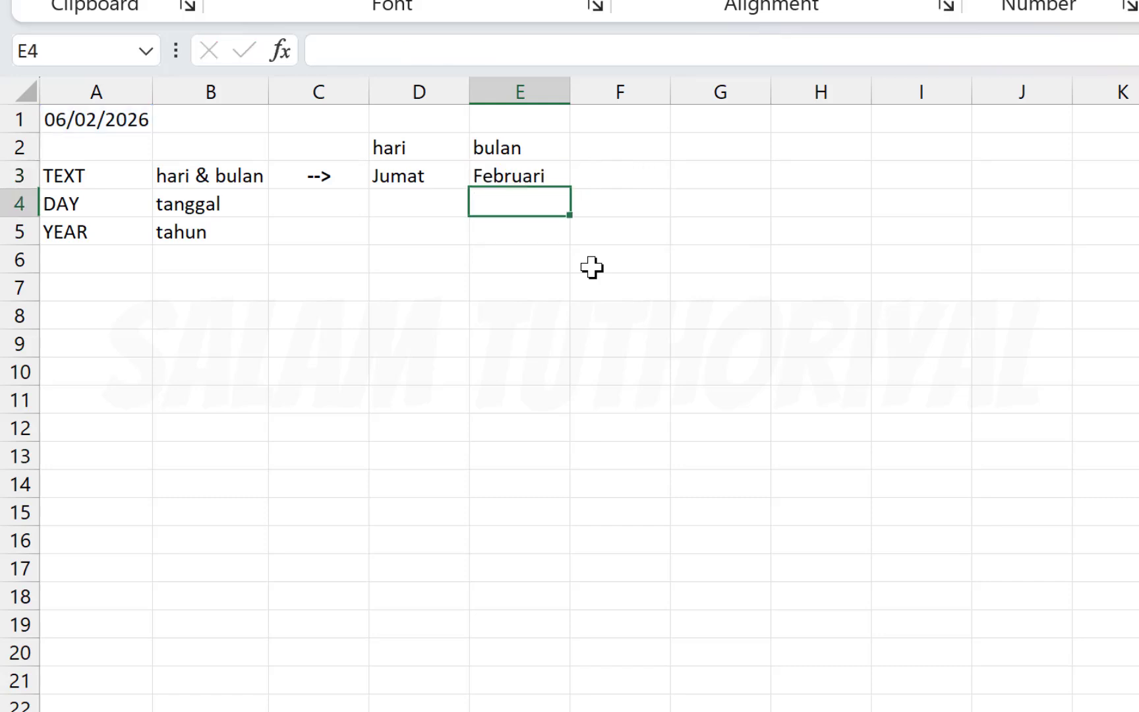
- Add the same bold, centred "-->" arrow to cells C4 and C5 for the DAY and YEAR rows
key("Up")
key("Down")
key("Left")
key("Left")
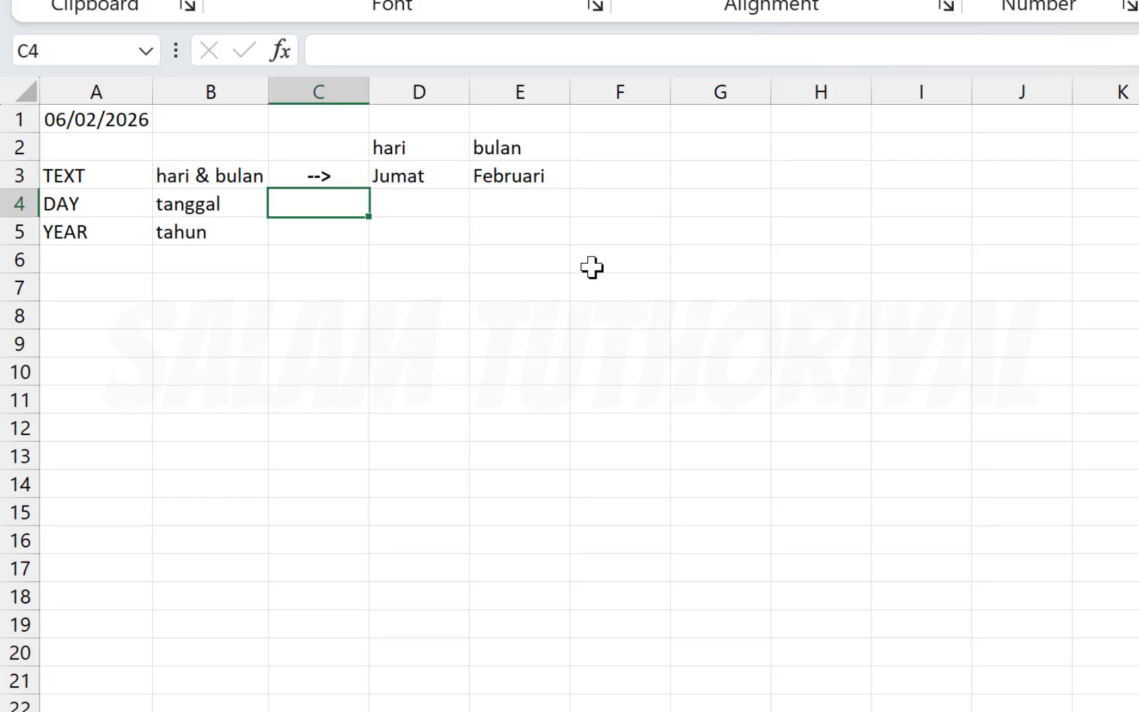
key("Left")
key("Left")
key("Right")
key("Right")
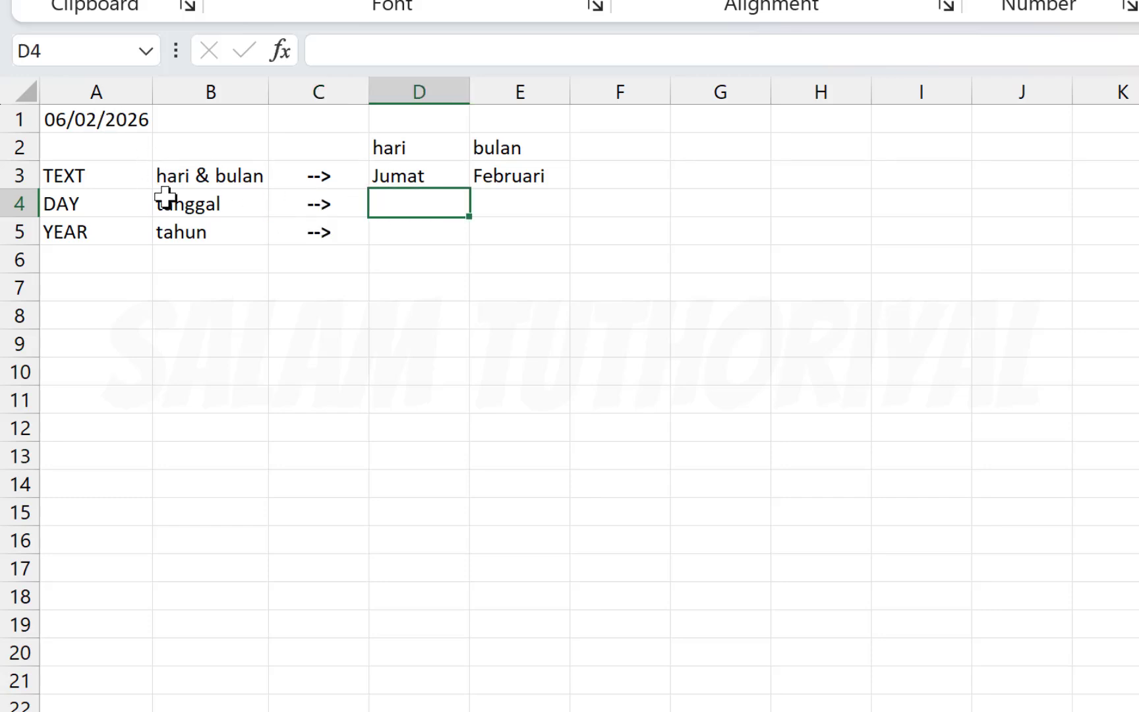
- Enter the formula =DAY(A1) in cell D4 to extract the day number from the date
type("=day(")
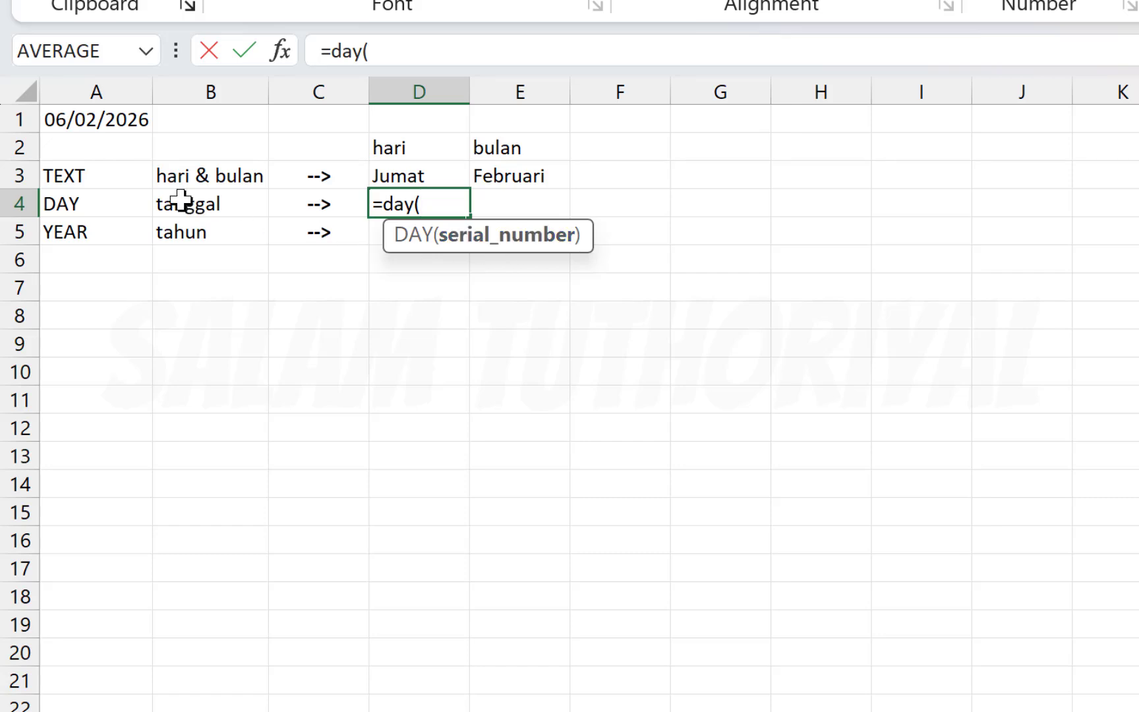
left_click(94, 119)
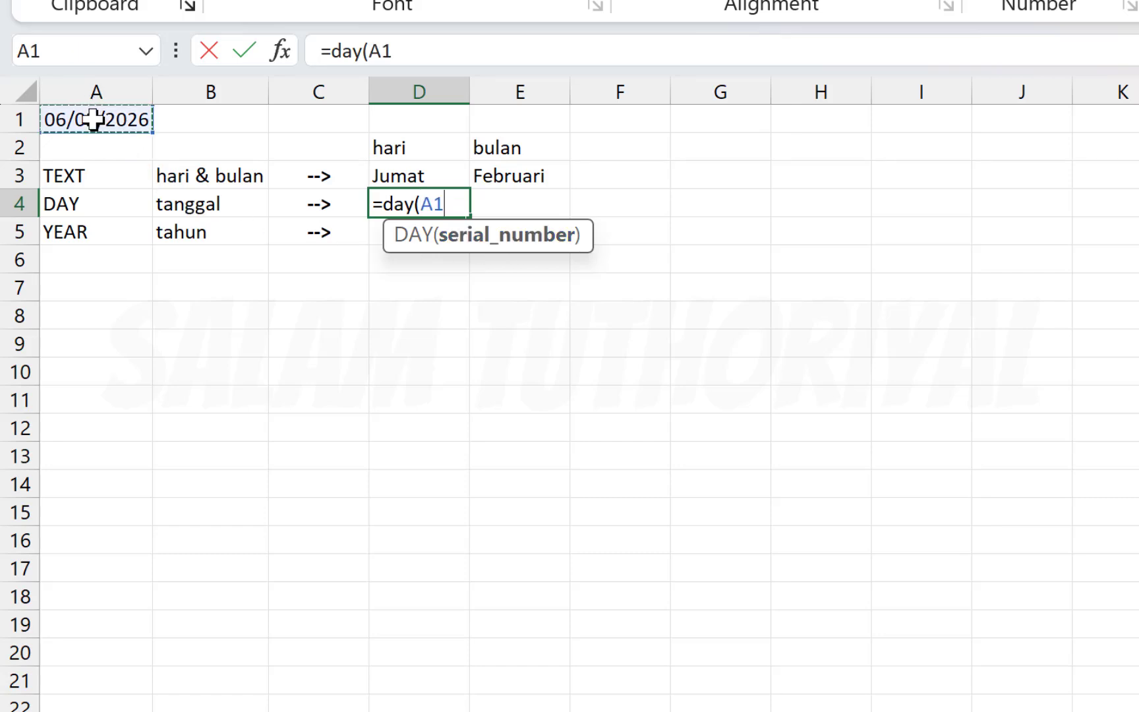
type(")")
key("Return")
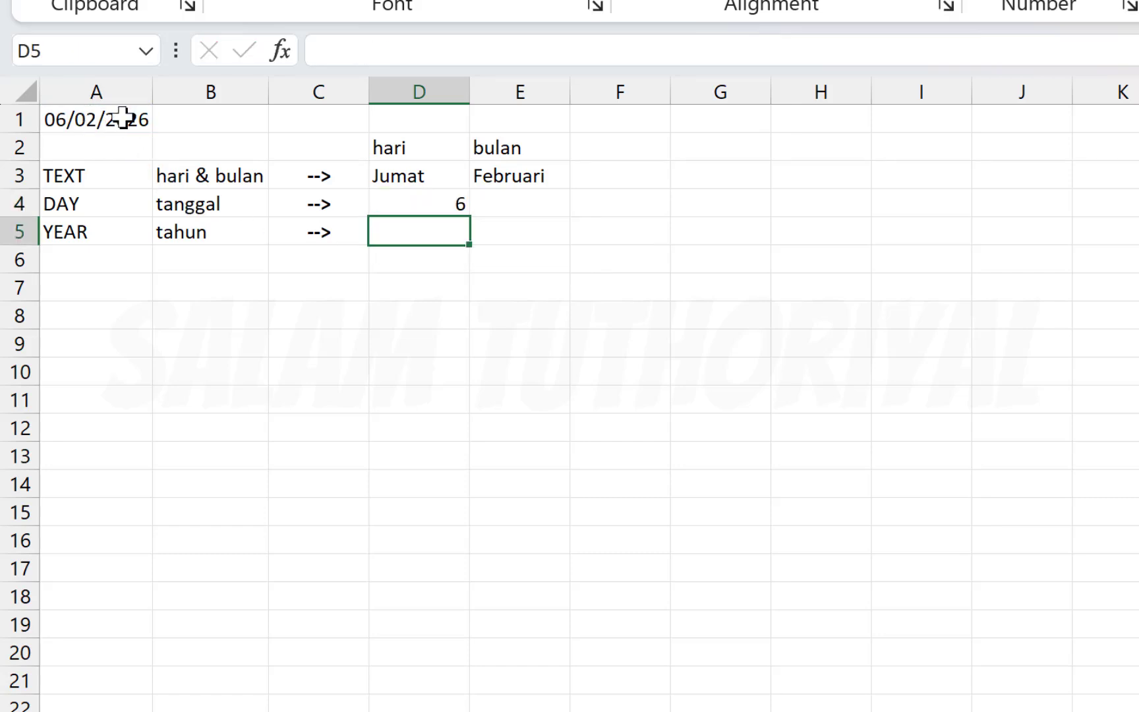
- Left-align the day number in D4 and enter the formula =YEAR(A1) in cell D5 to extract the year
left_click(429, 205)
type("=year(")
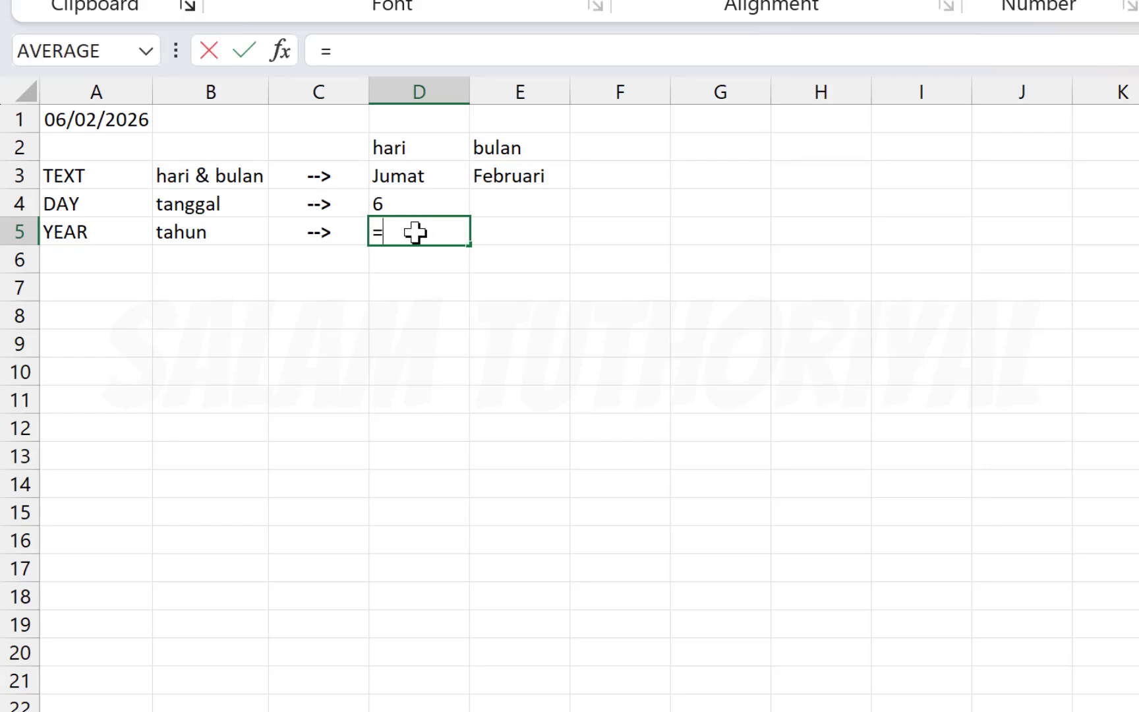
left_click(117, 126)
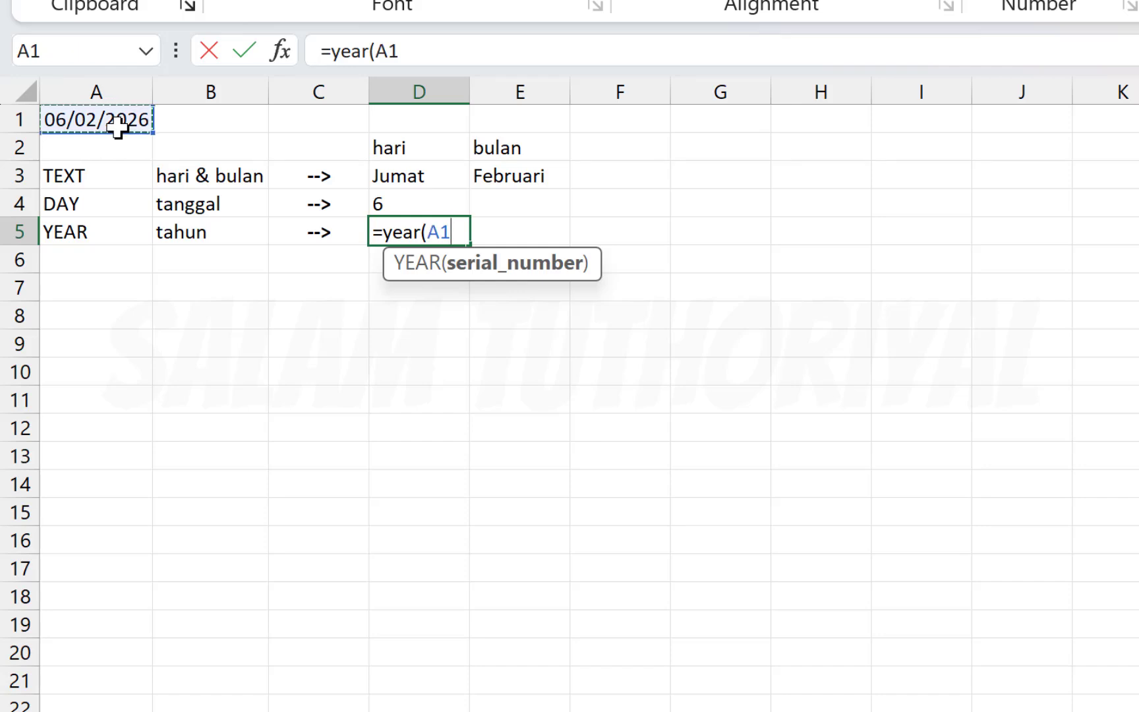
type(")")
key("Return")
- Label cell A8 "gabung" and add the "-->" arrow in cell C8
key("Home")
key("Down")
key("Down")
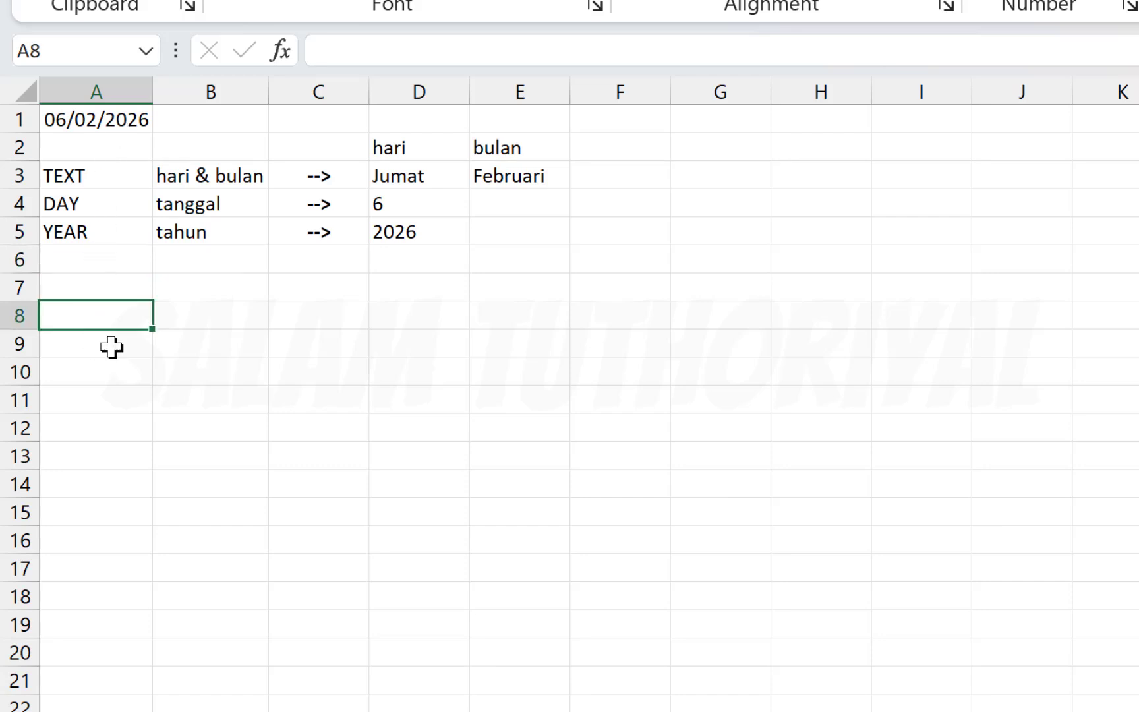
type("gabung")
key("Tab")
key("Tab")
type("'-->")
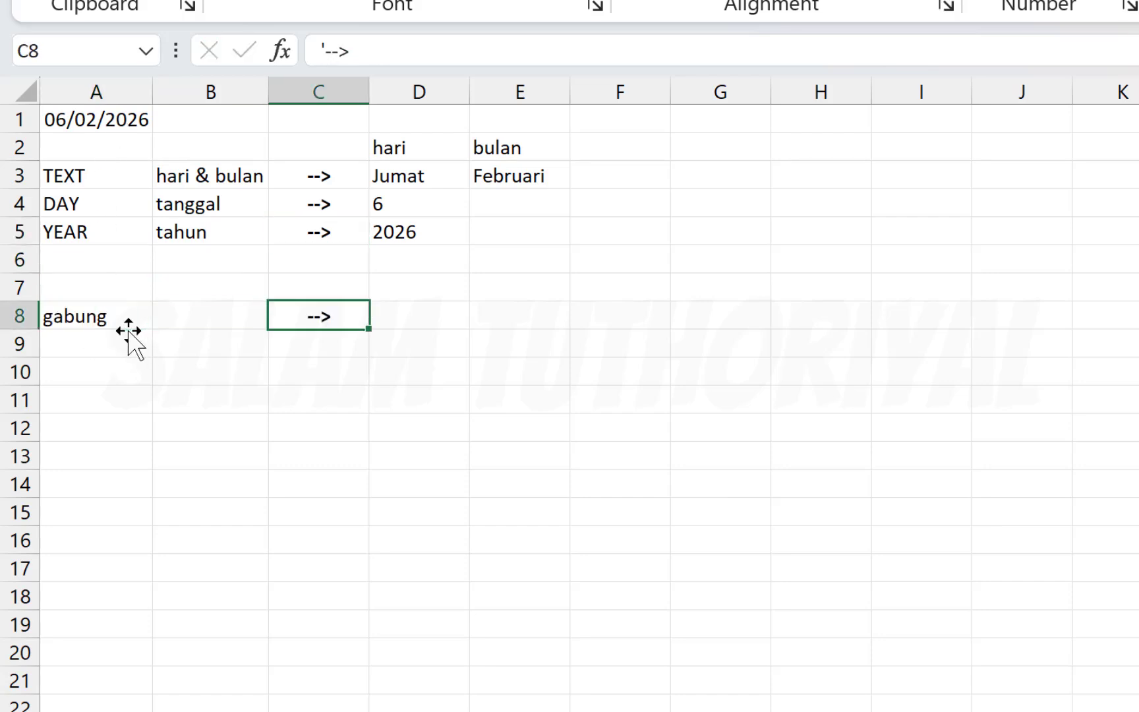
- Enter the sample text "Jumat, 6 Februari 2026" in cell D8 as the target format for the combined date
key("Tab")
type("Jumat")
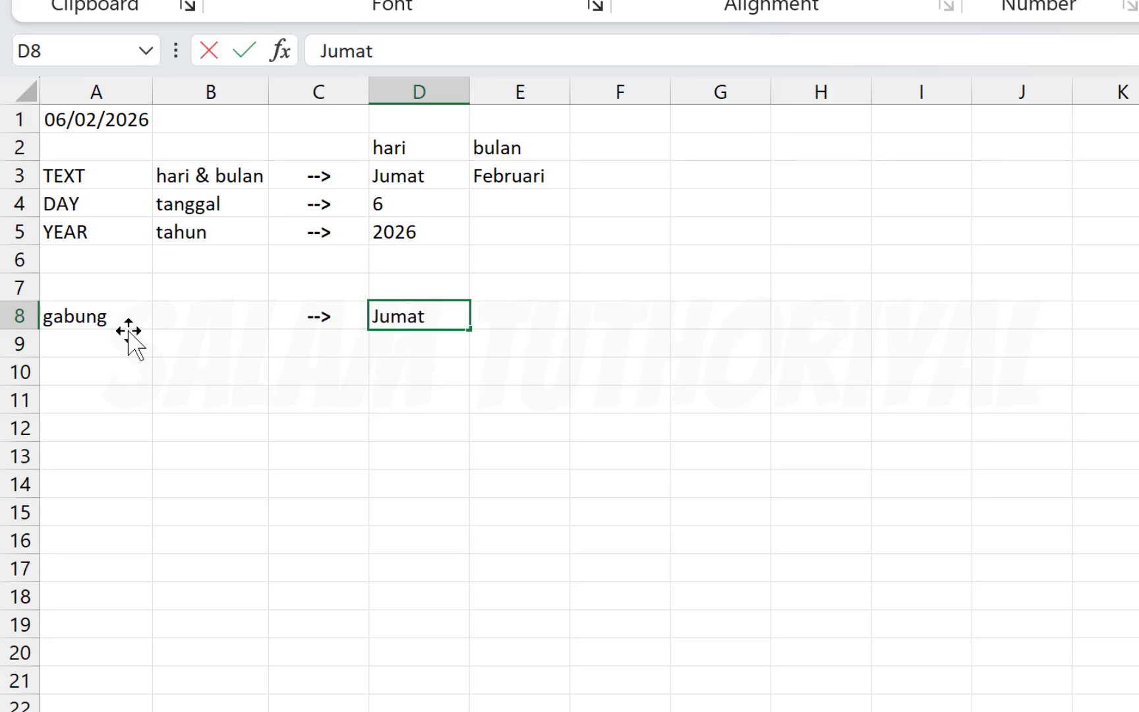
type(", 6 Februari 2026")
key("Return")
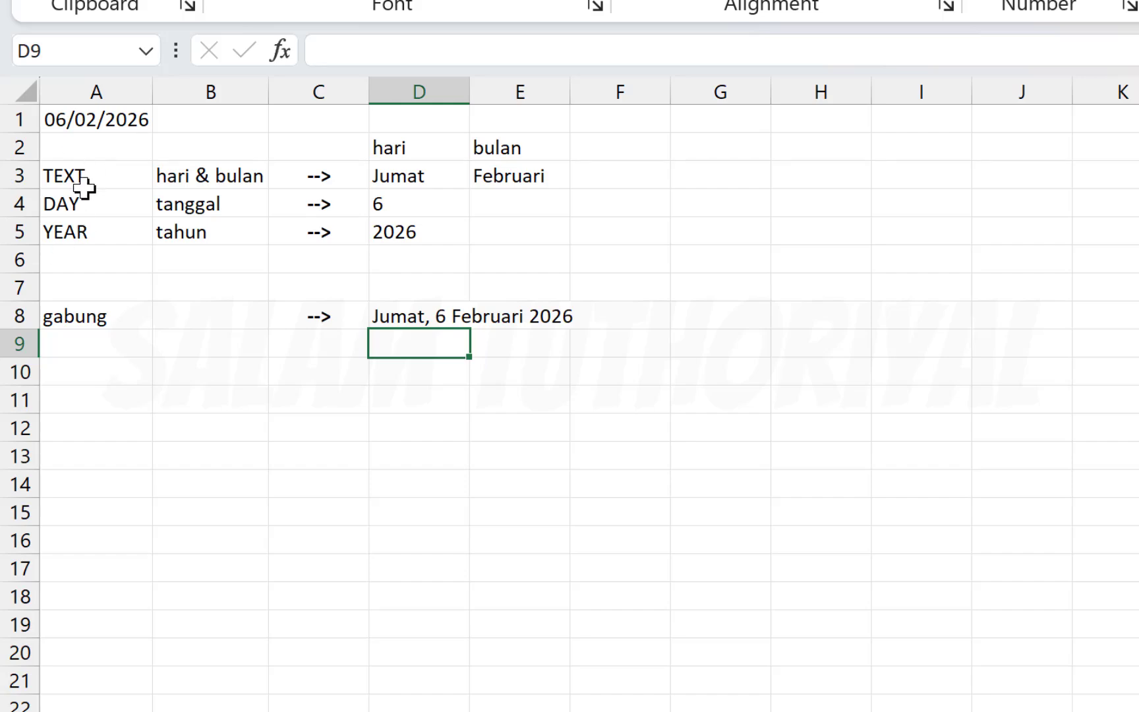
- Start a combined date formula in cell D9 with =TEXT(A1;"dddd") for the day name
type("=")
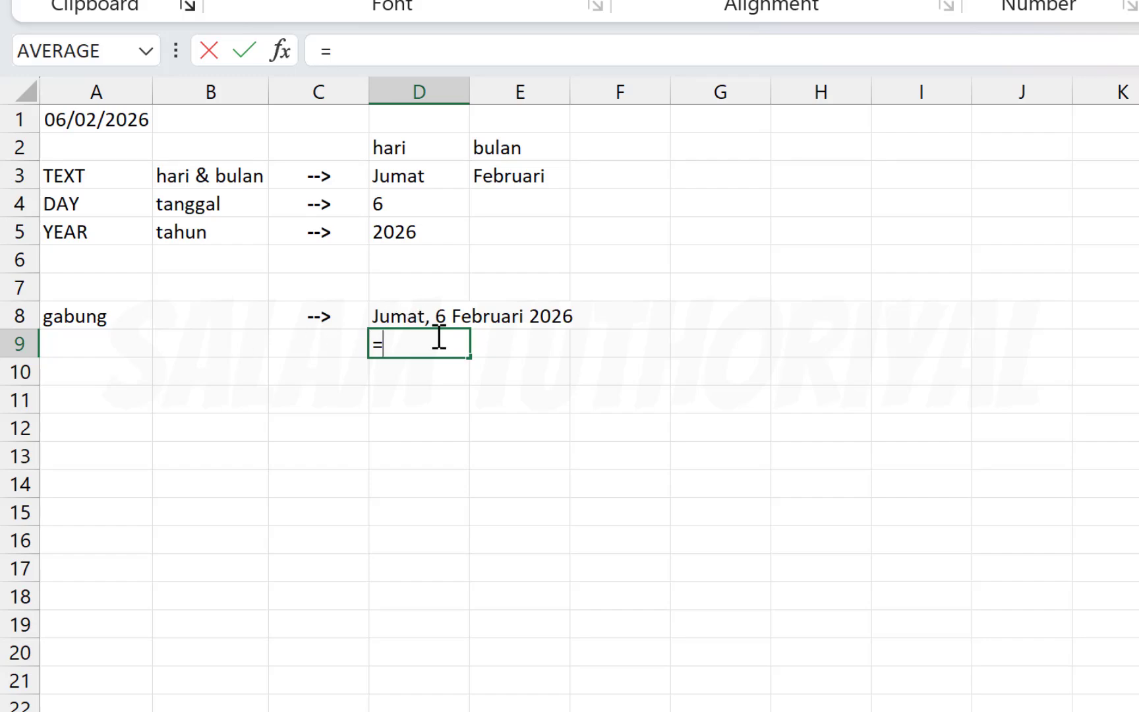
type("text(")
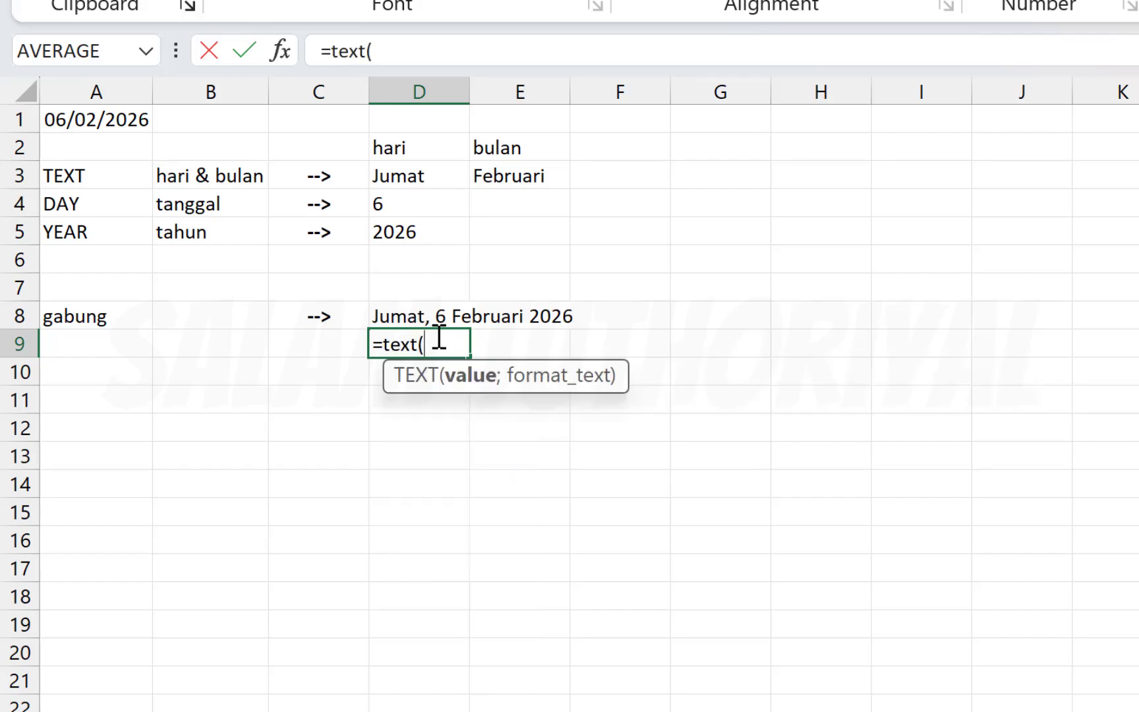
left_click(96, 121)
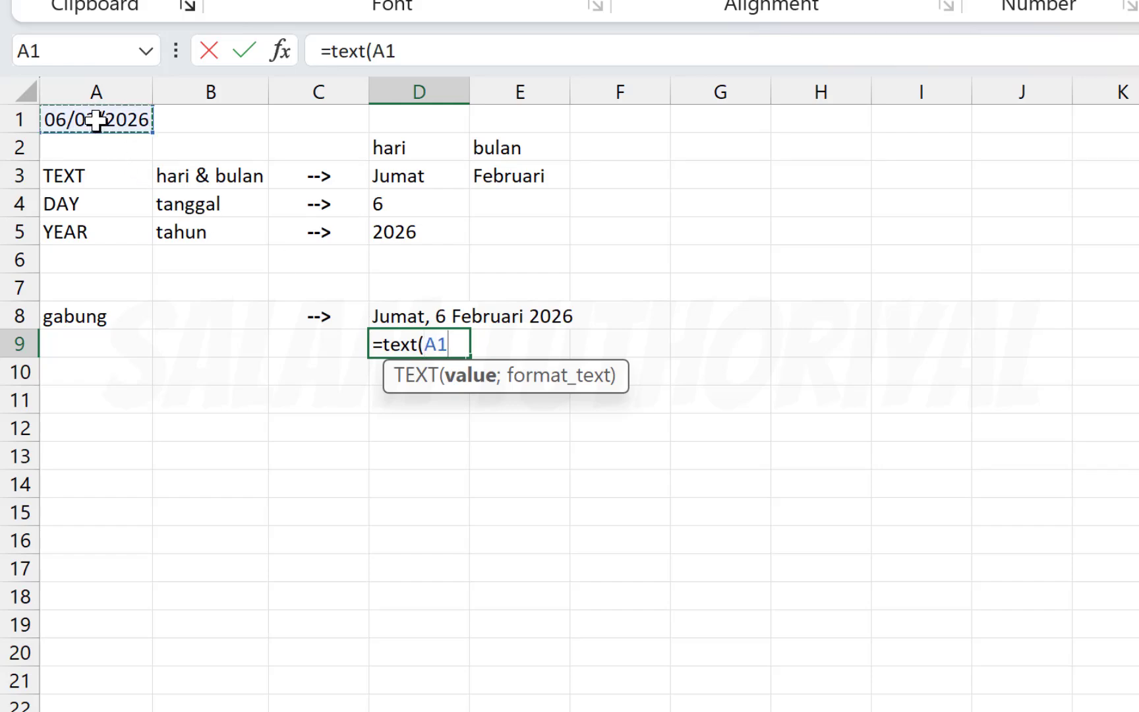
type(";")
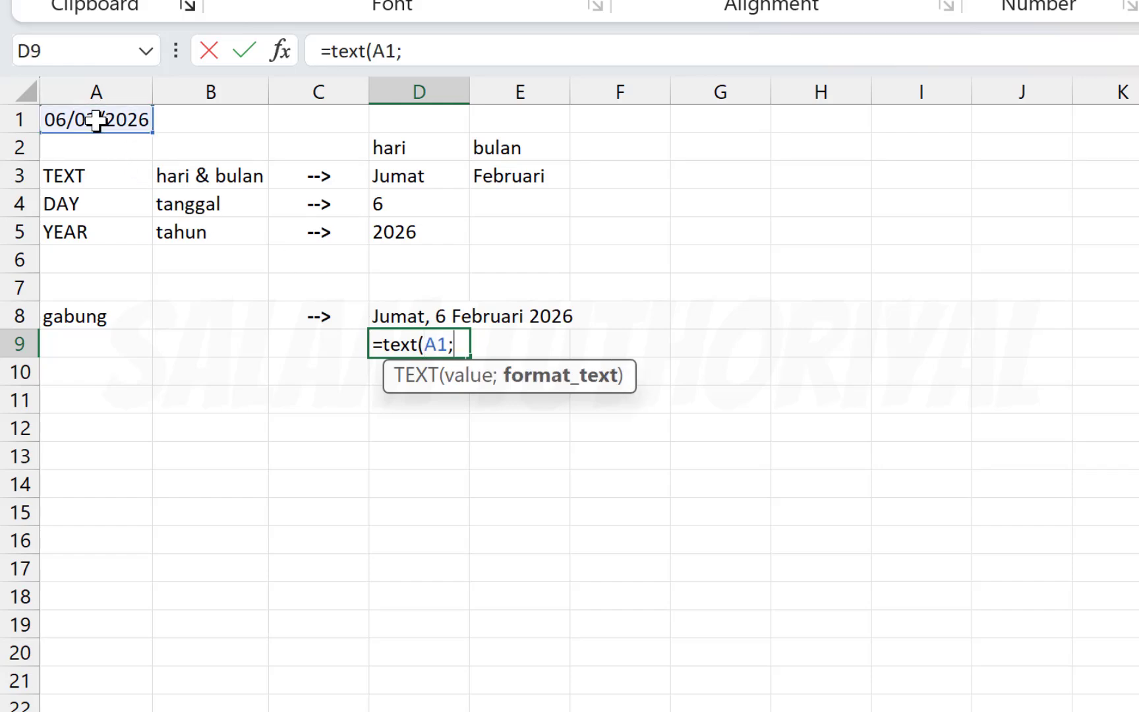
type("\"ddd")
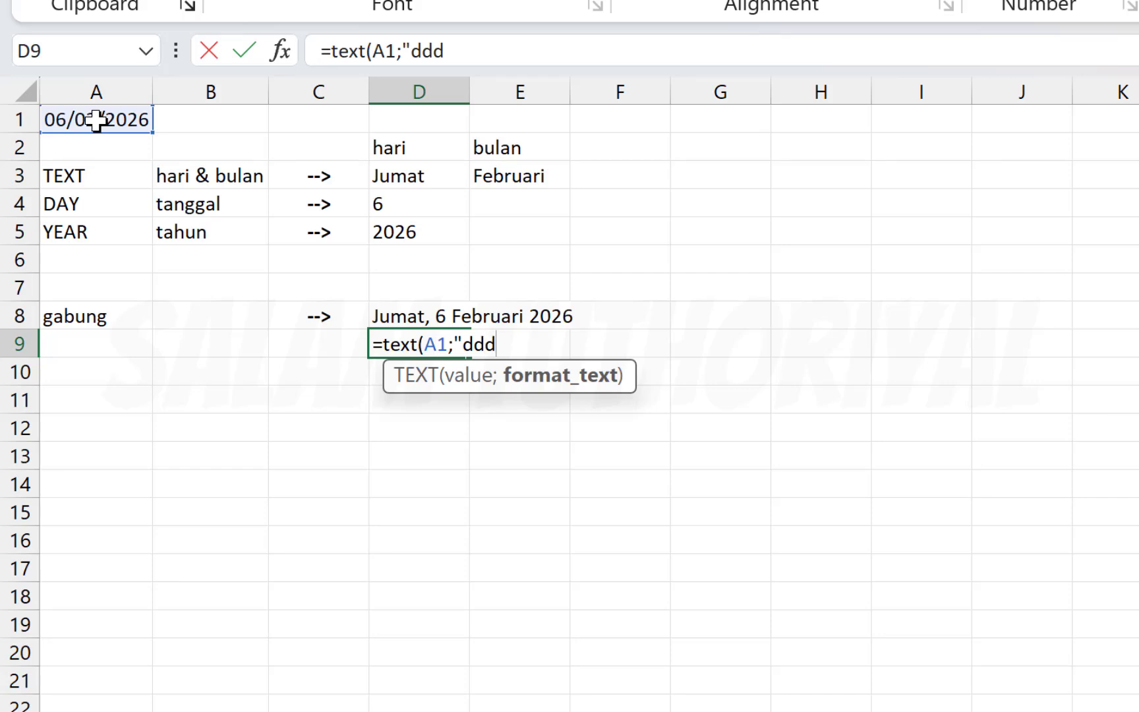
type("d\")")
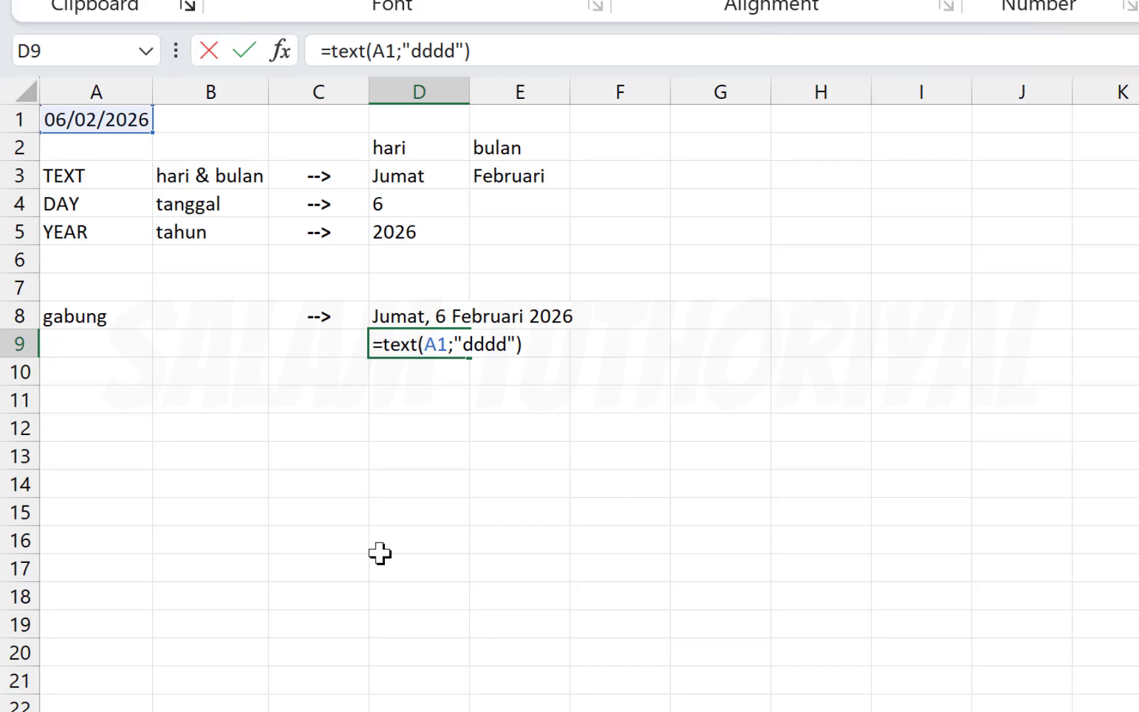
- Extend the D9 formula with &" "&DAY(A1) to append a space and the day number
type("&")
type("\" \"&")
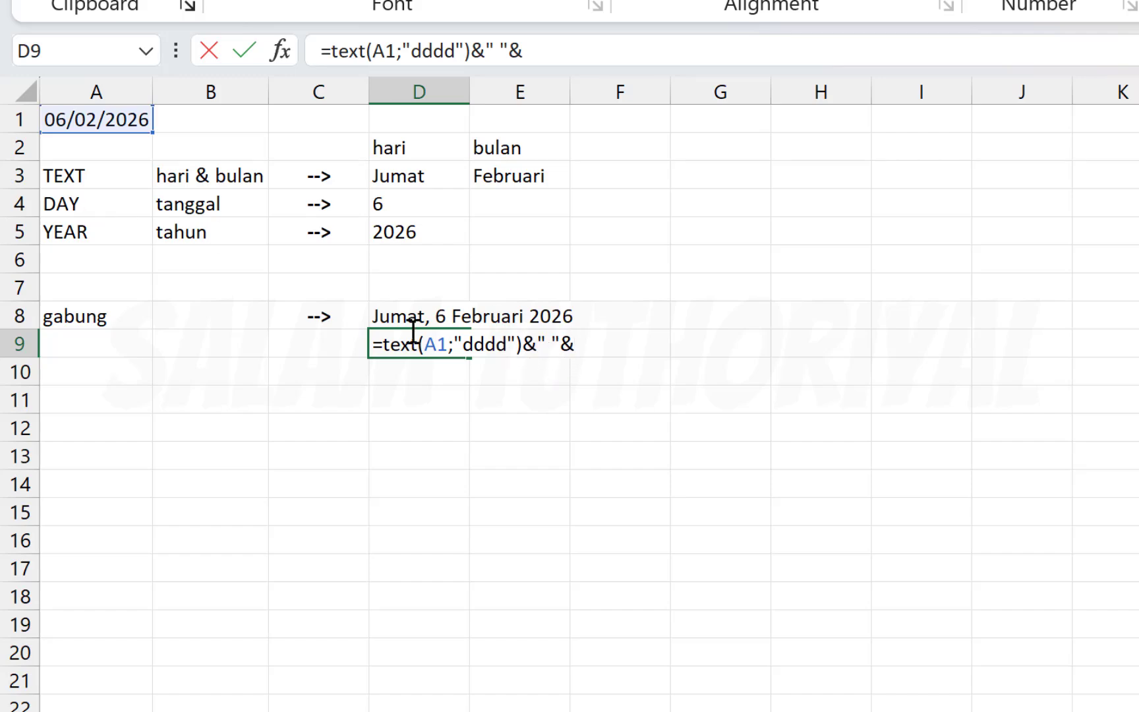
type("day")
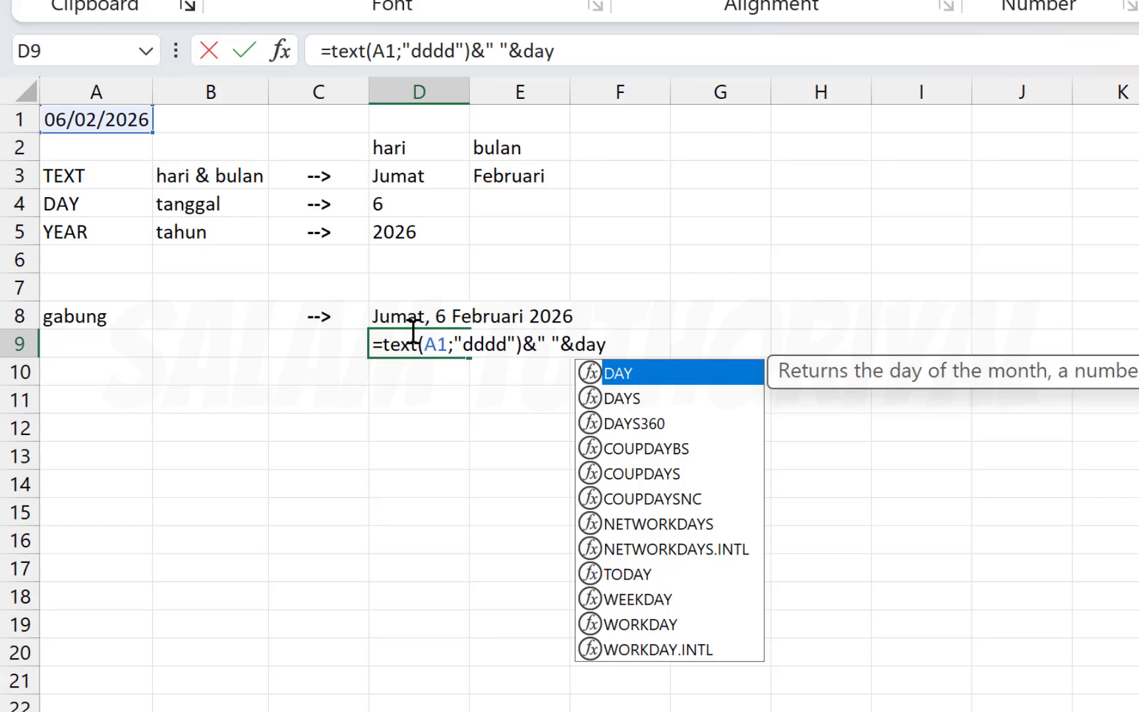
type("(")
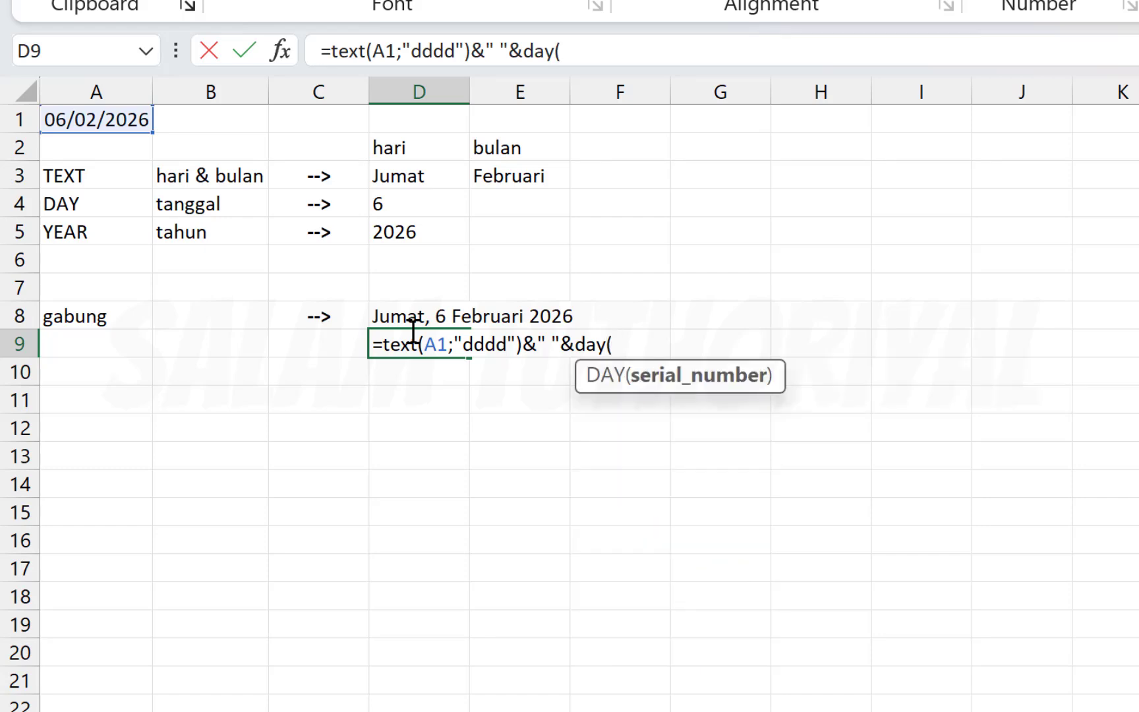
left_click(125, 120)
type(")")
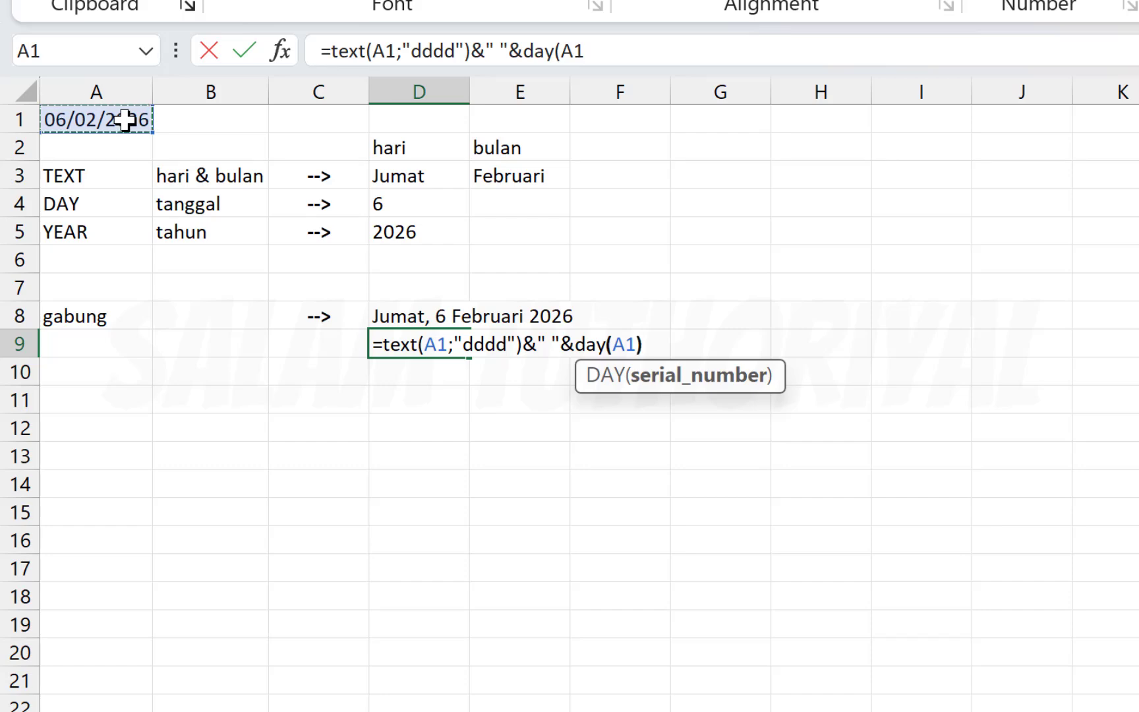
- Extend the D9 formula with &" "&TEXT(A1;"mmmm") to append a space and the month name
type("&")
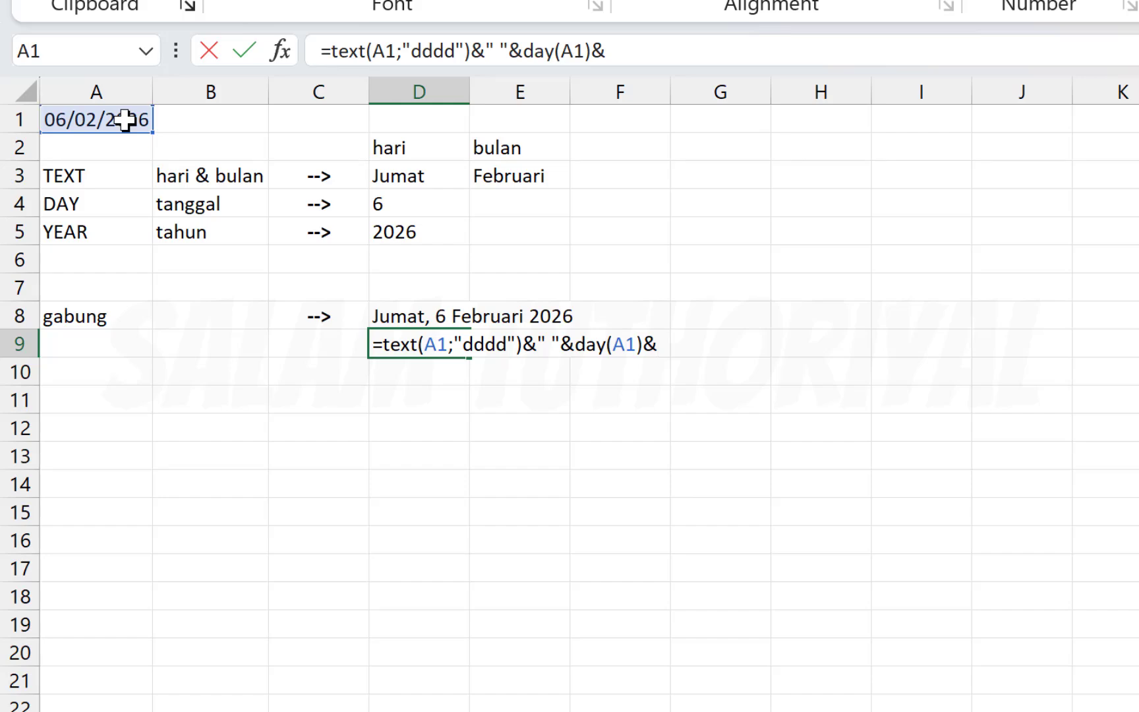
type("\"")
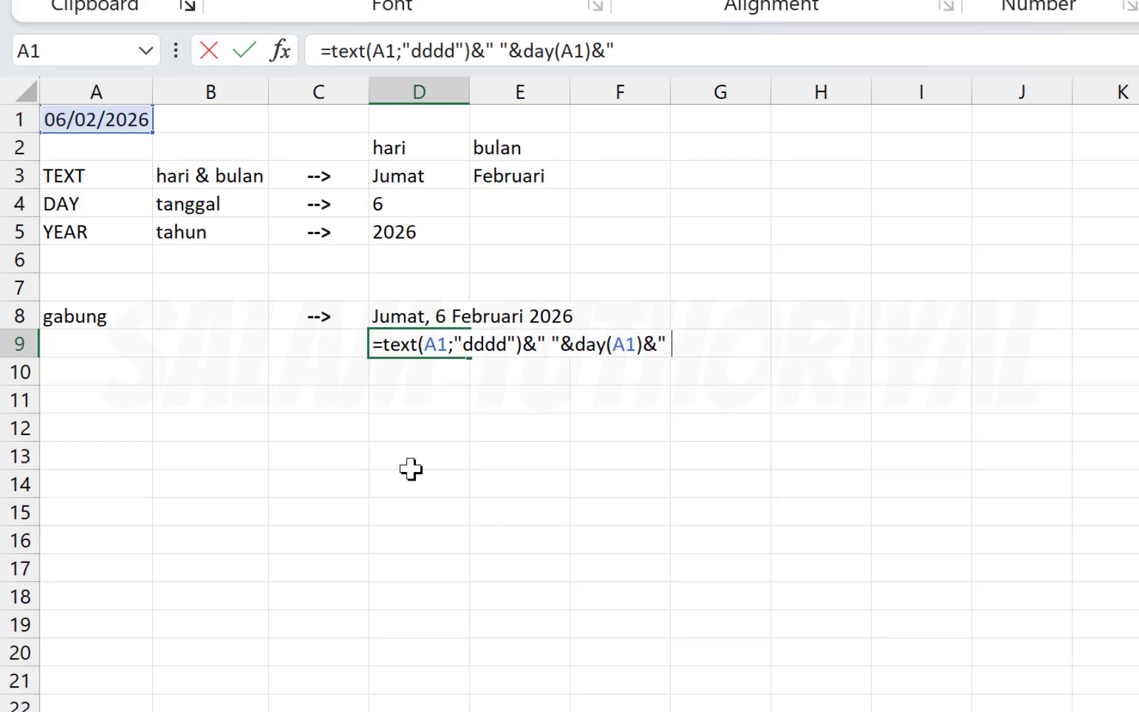
type("\"&text(")
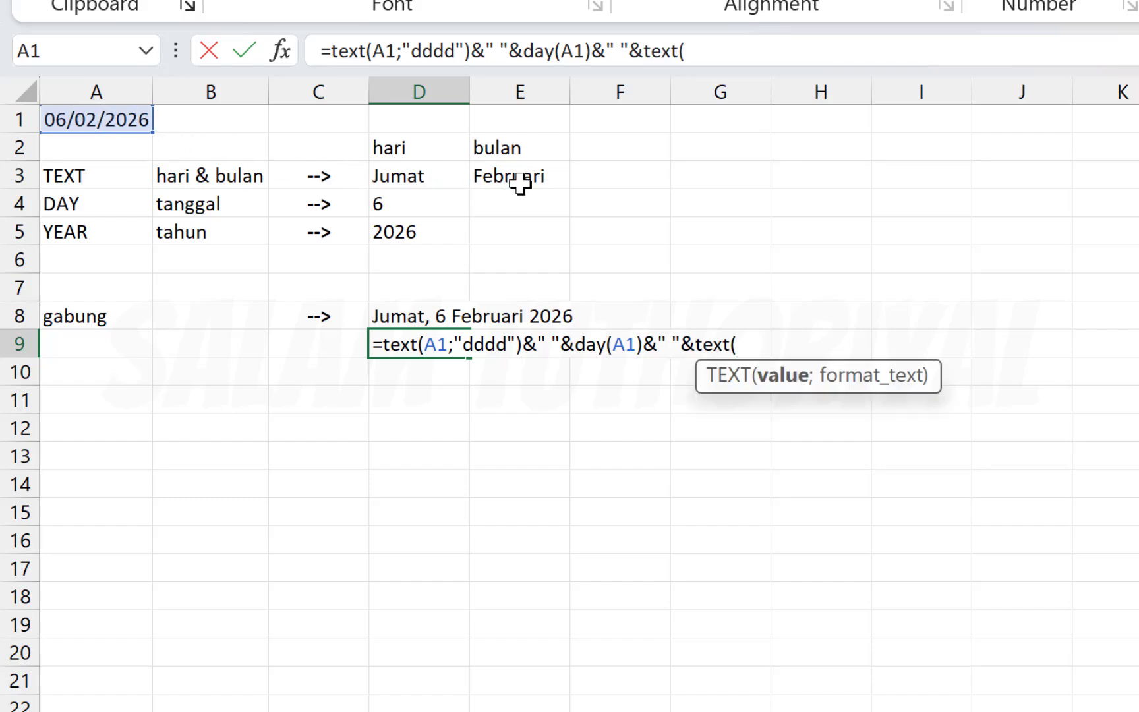
left_click(105, 123)
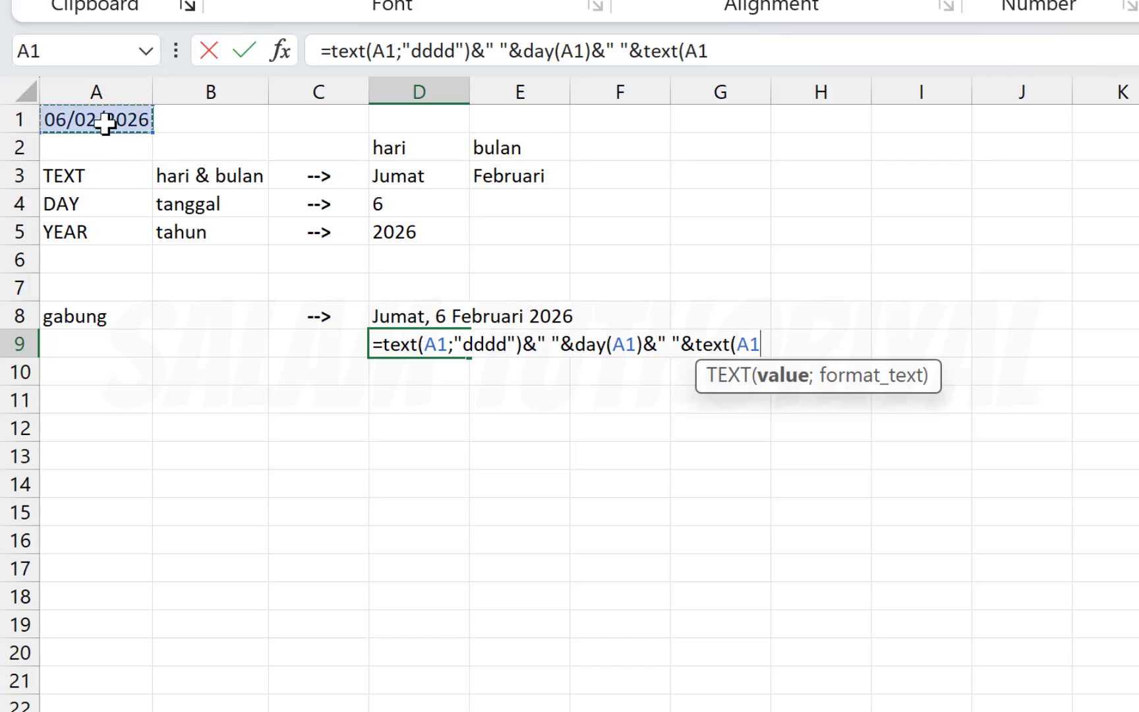
type(";")
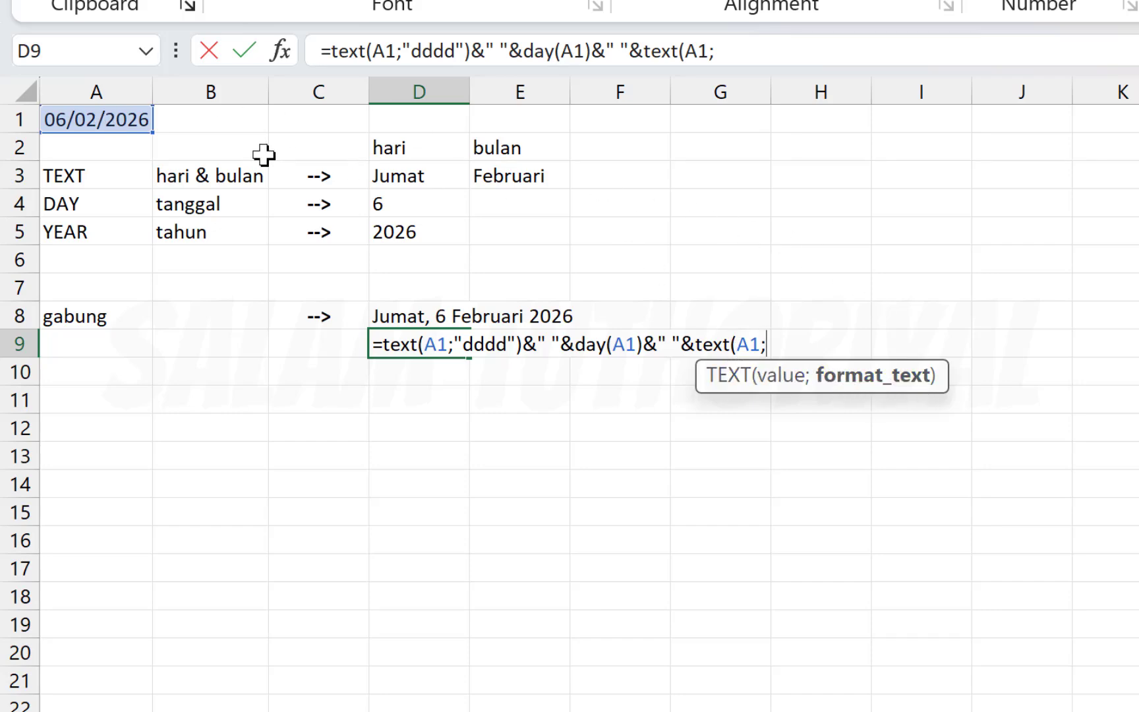
type("\"mmmm\")")
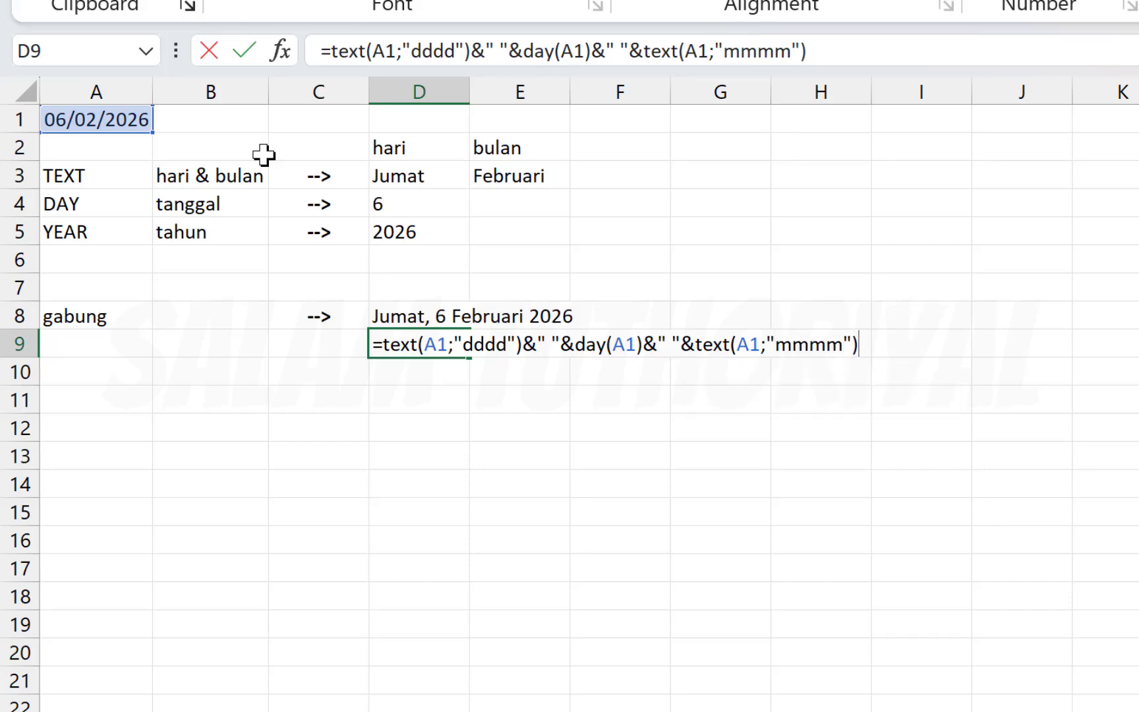
- Complete the D9 formula with &" "&YEAR(A1)&"" to append a space and the year, and commit it
type("&\" \"&")
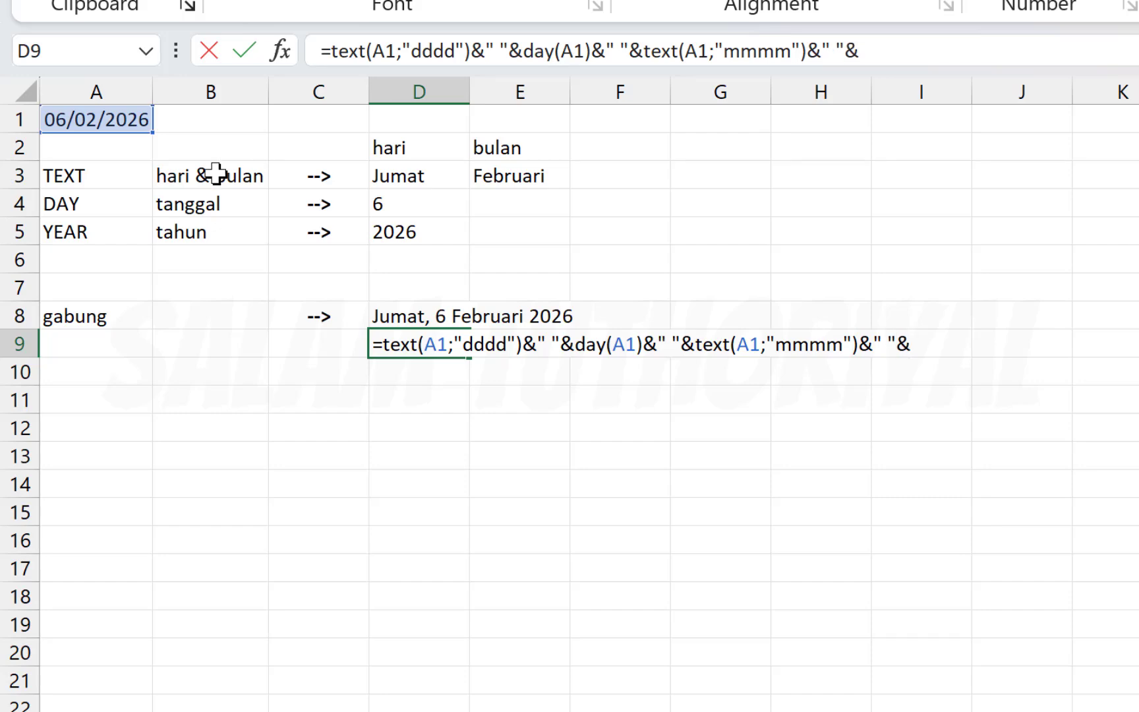
type("year")
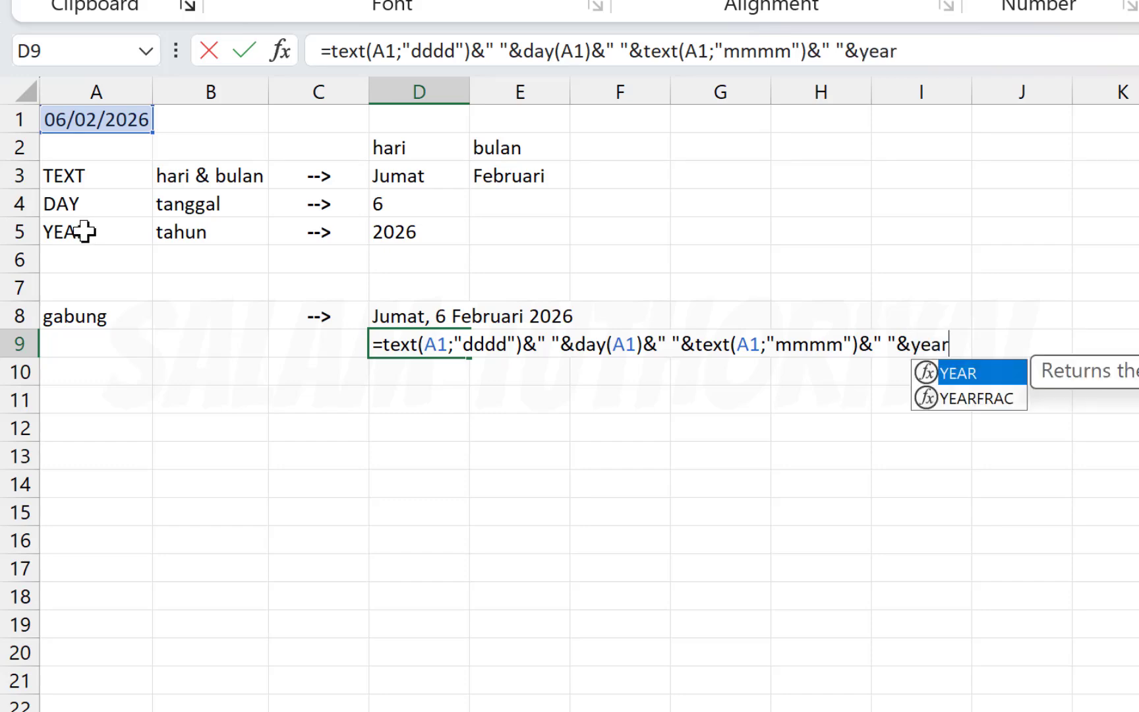
type("(")
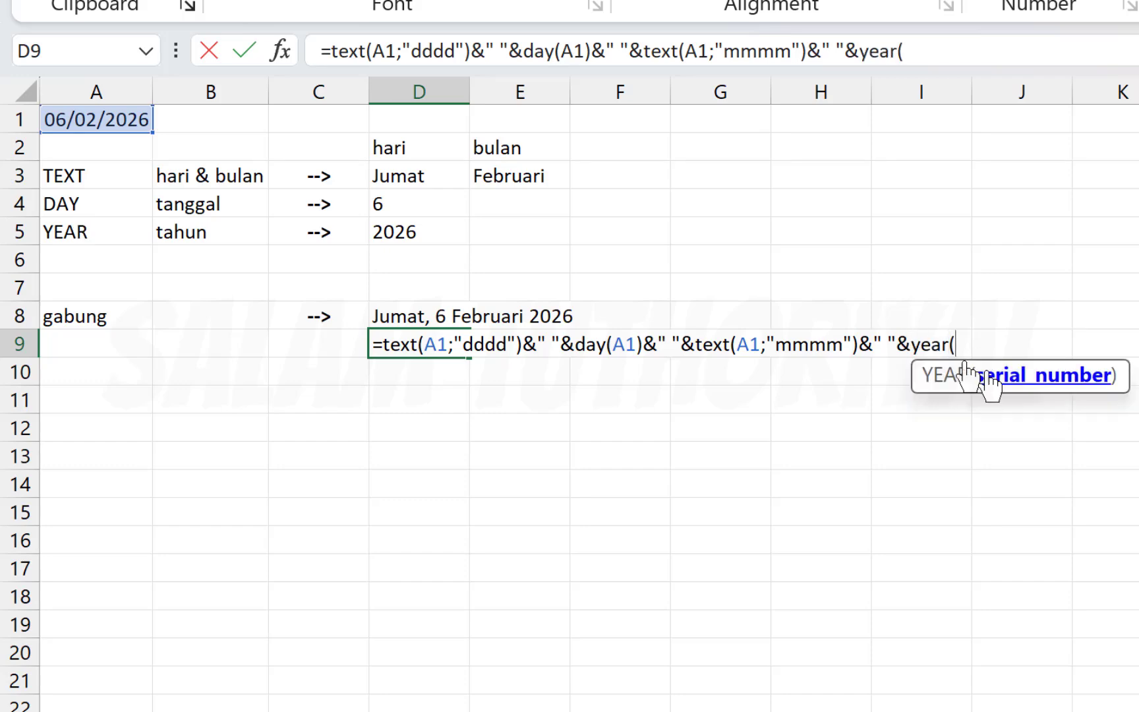
left_click(109, 121)
type(")&\"")
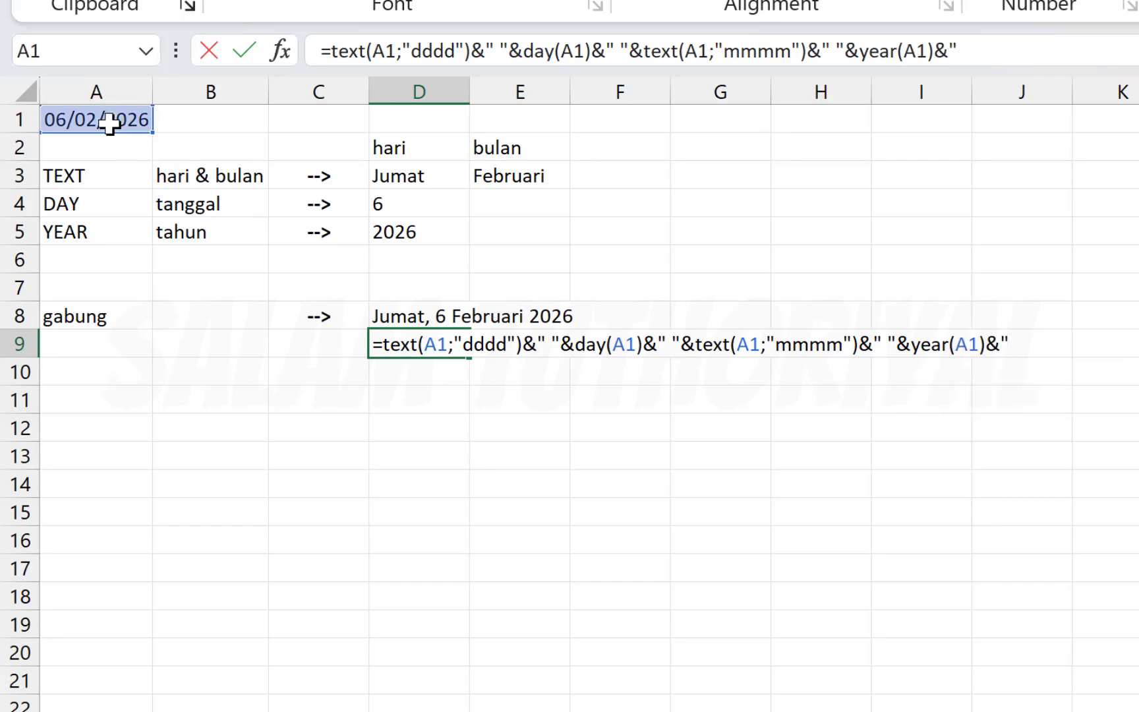
type("\"")
key("Return")
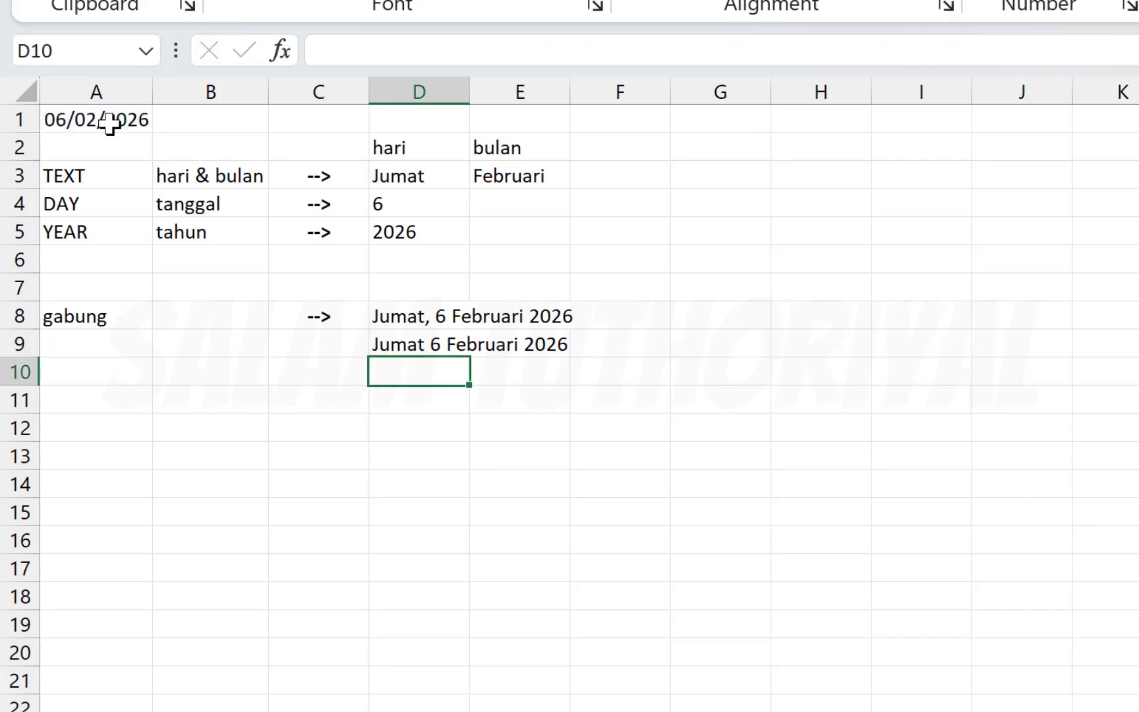
- Edit the D9 formula so the separator after the day name is a comma and a space (", ")
key("Up")
key("Up")
key("Down")
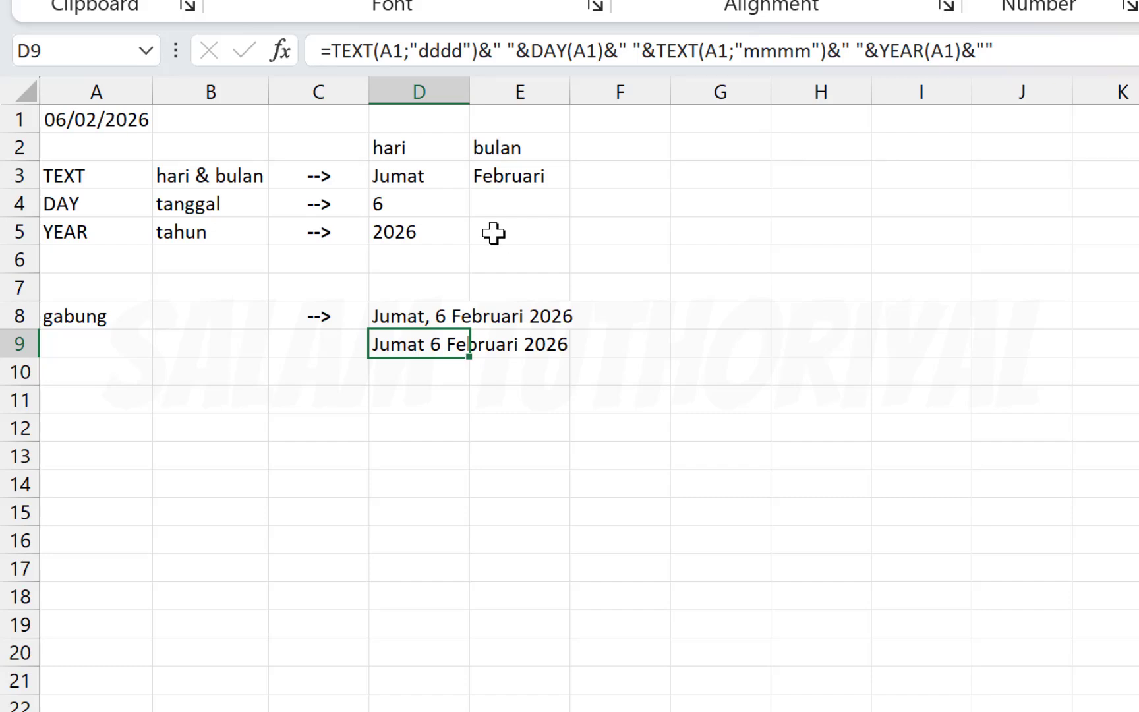
double_click(411, 344)
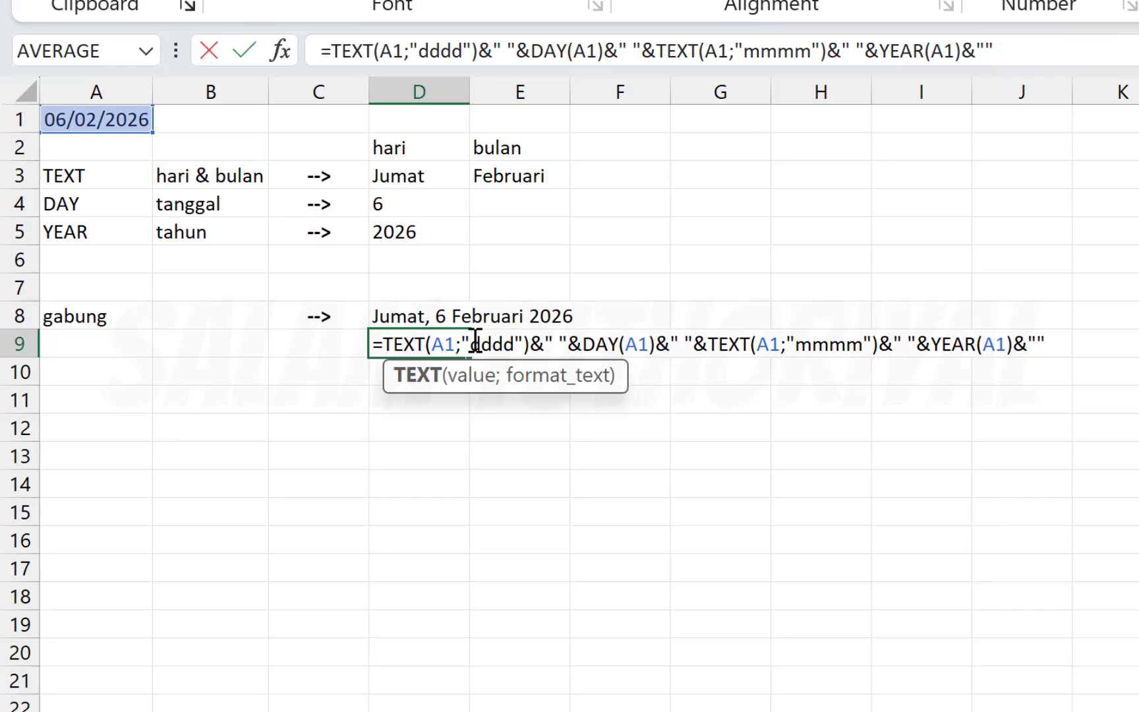
left_click(555, 344)
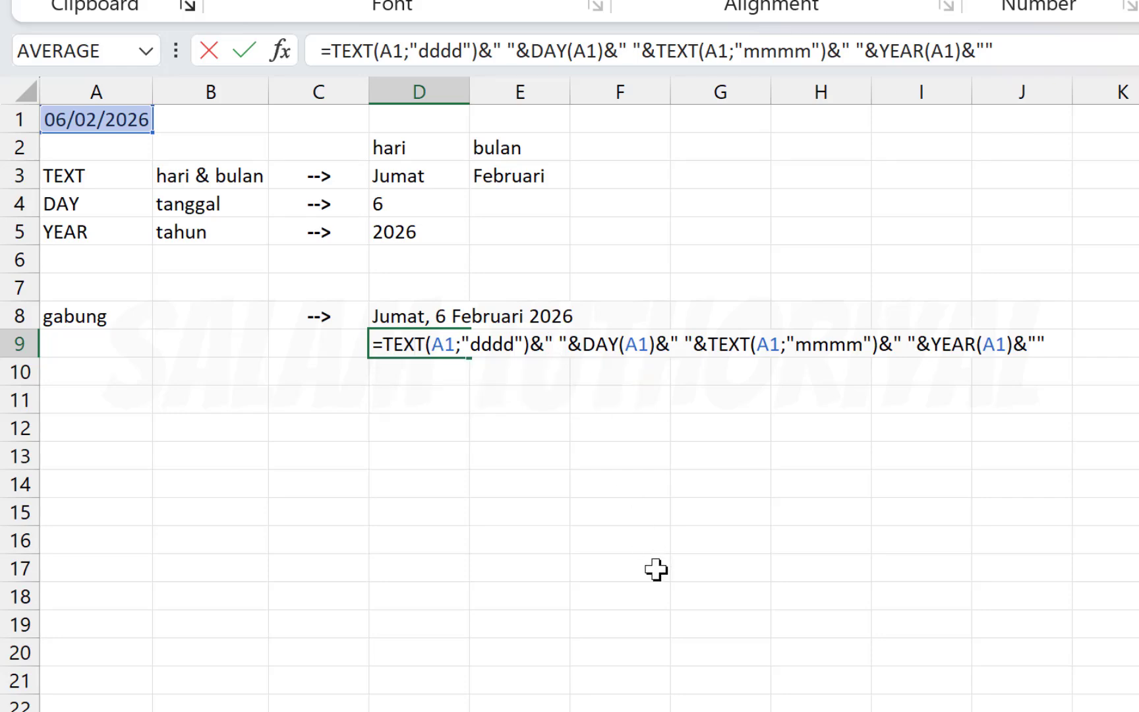
type(",")
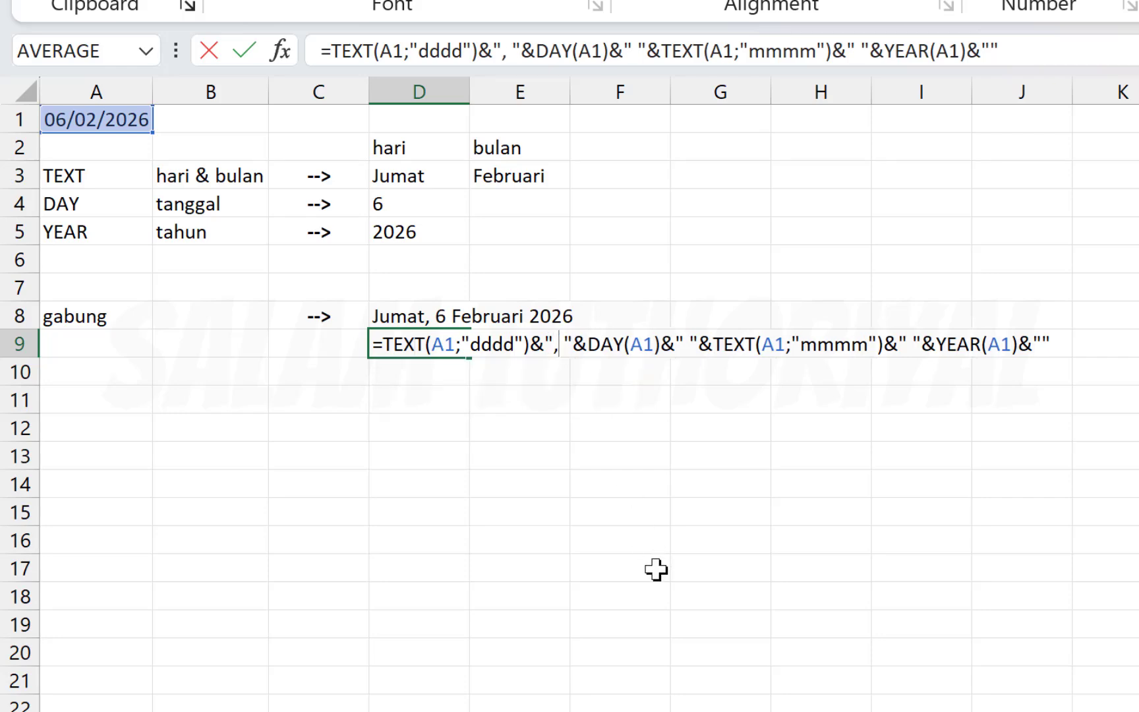
key("Return")
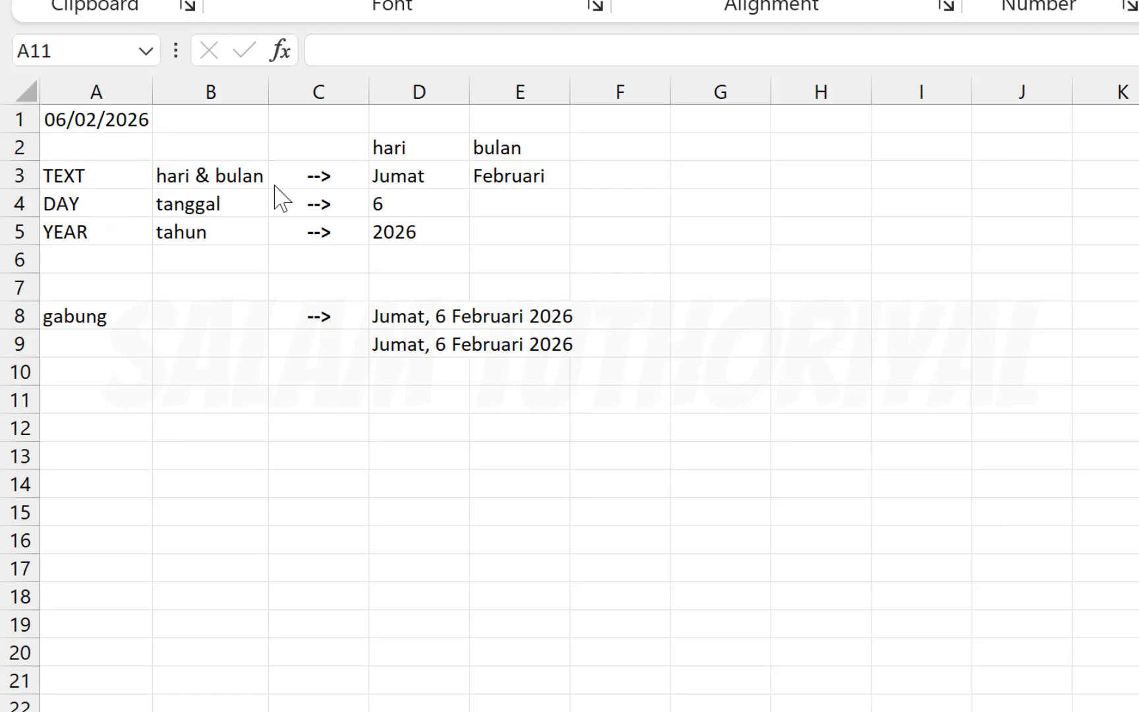
- Enter the text "Jumat, enam februari dua ribu dua puluh enam" in cell D11 as the fully worded date example
left_click(437, 340)
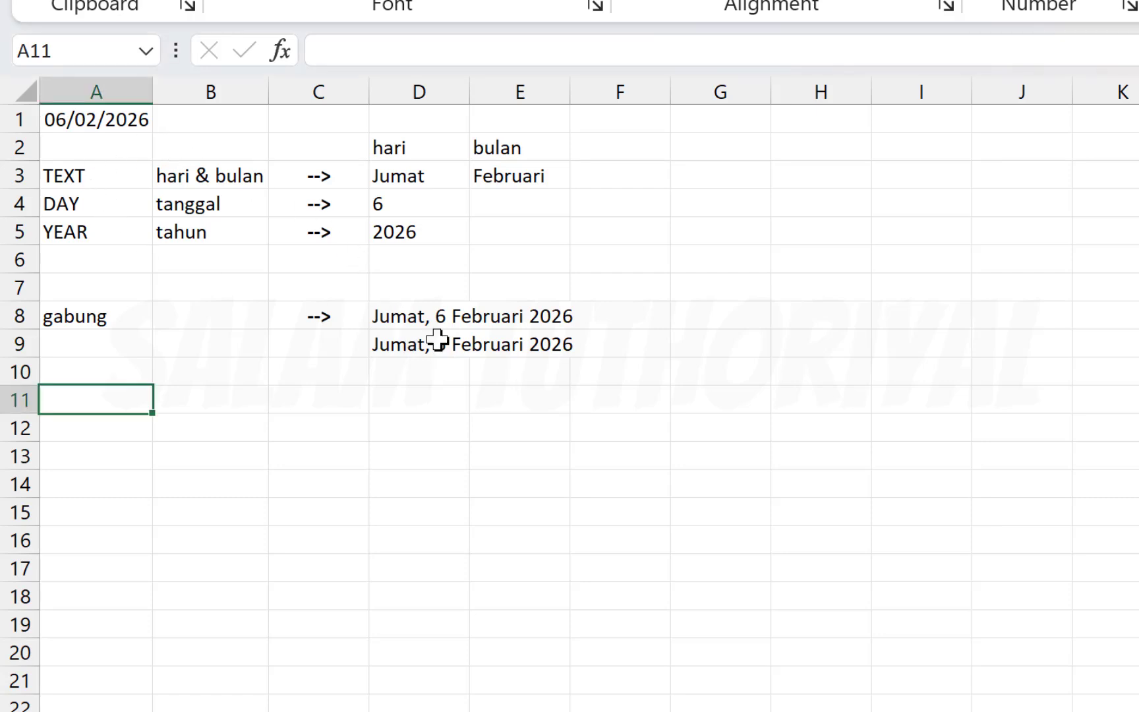
left_click(437, 339)
left_click(402, 401)
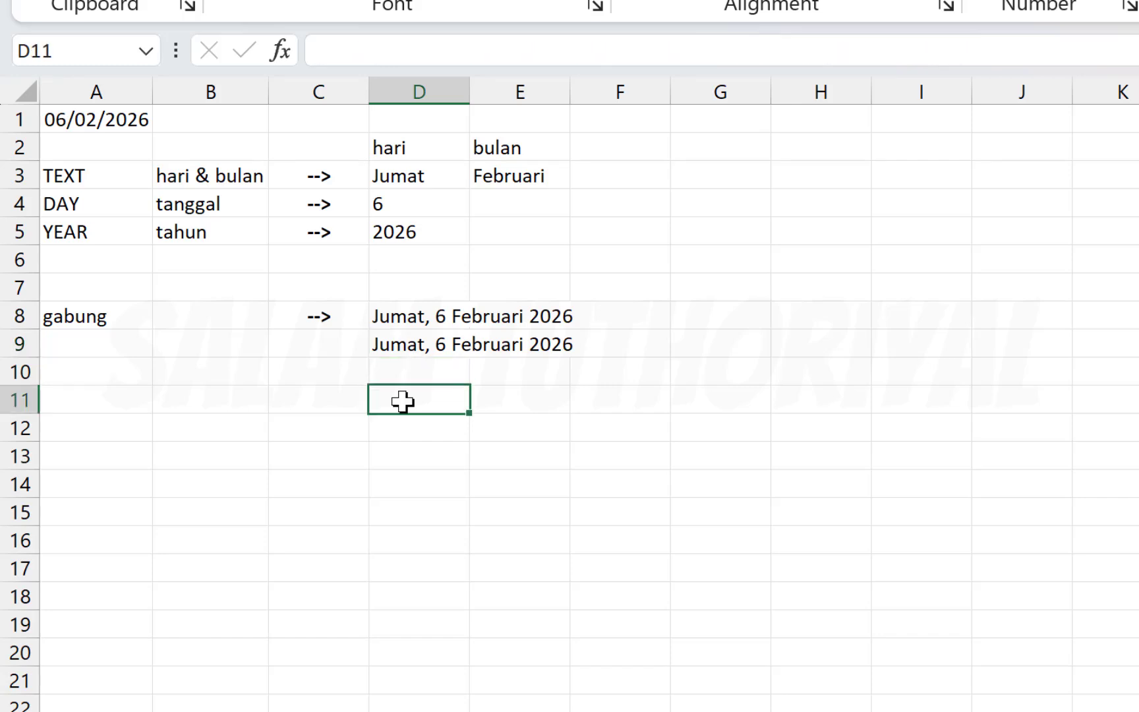
type("JUmat")
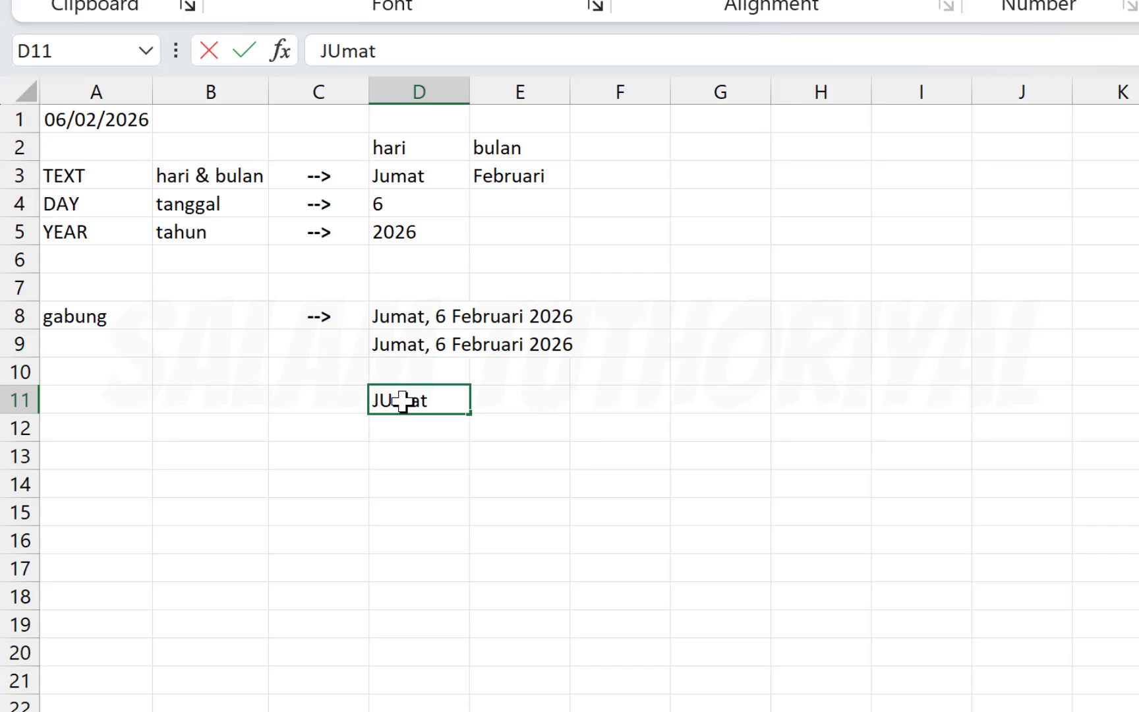
type(",")
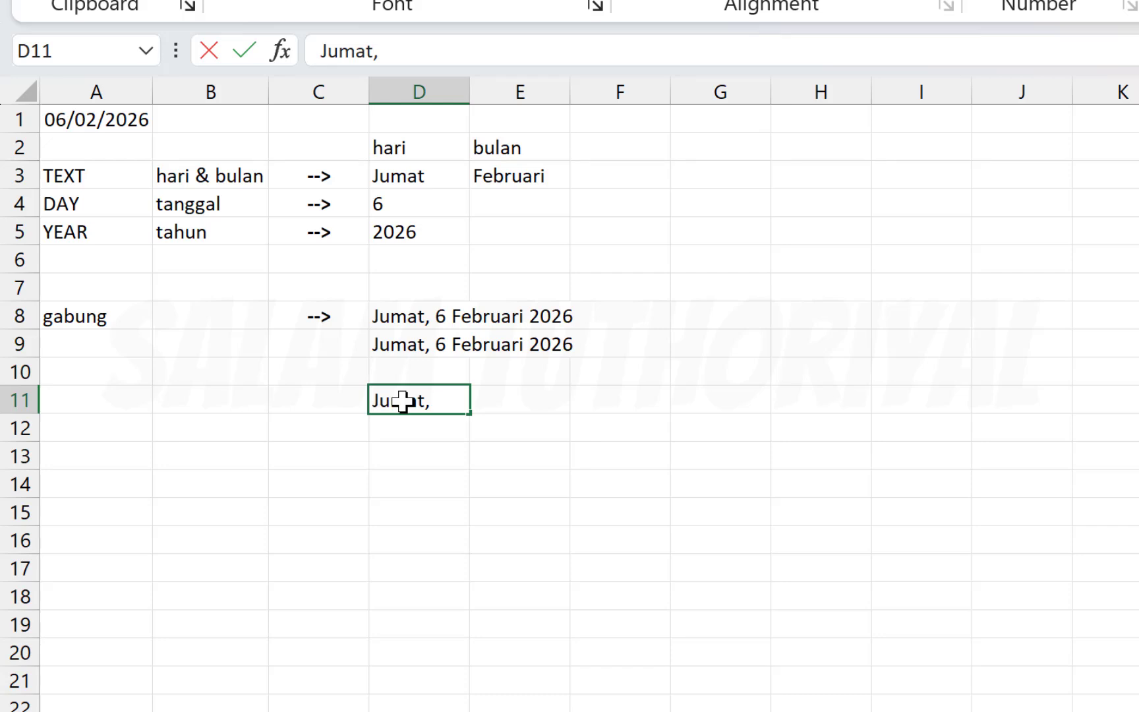
type(" enam ")
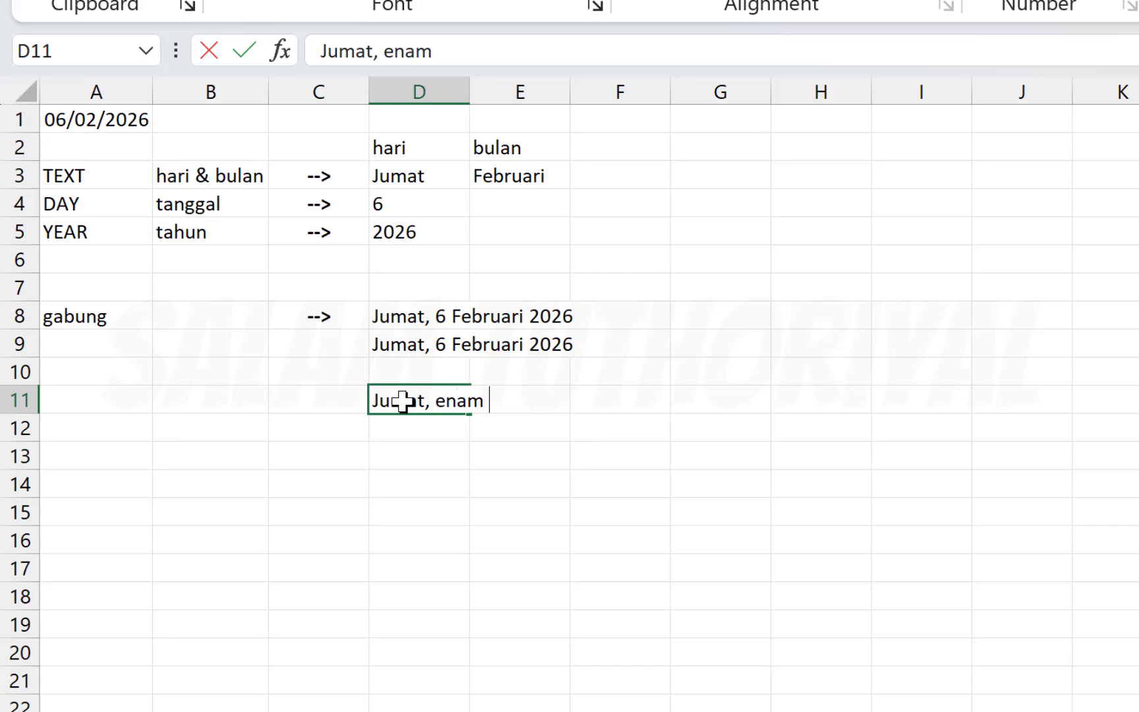
type("februari dua r")
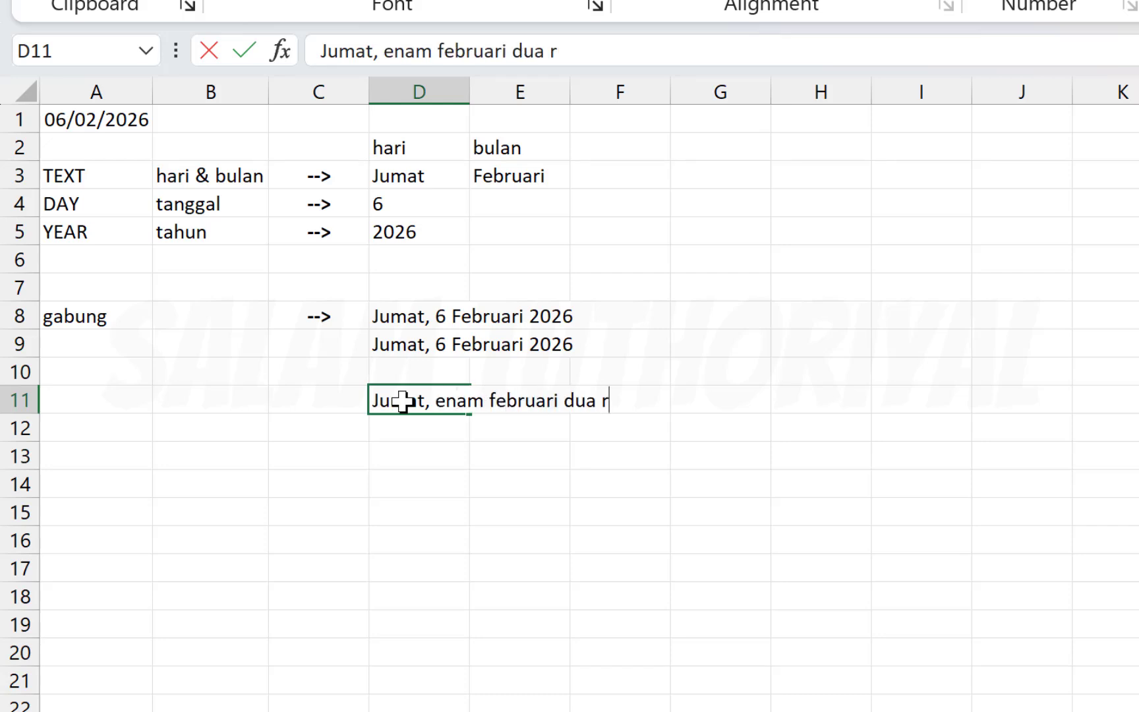
type("ibu dua puluh ")
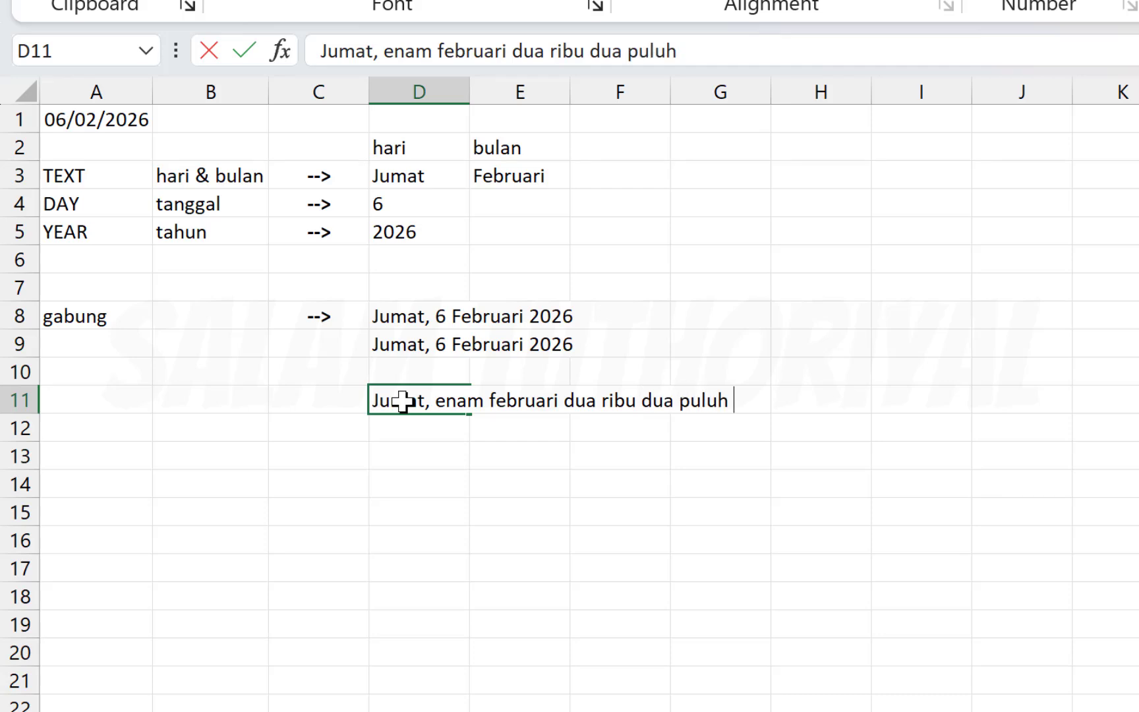
type("enam")
key("Return")
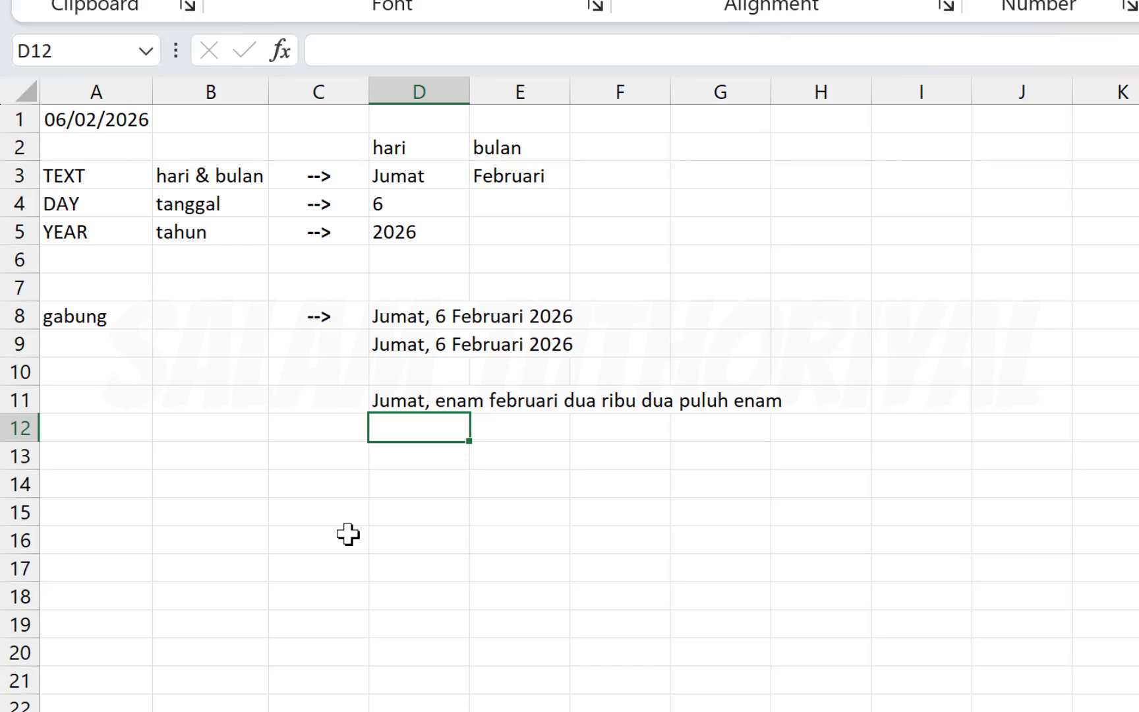
key("Down")
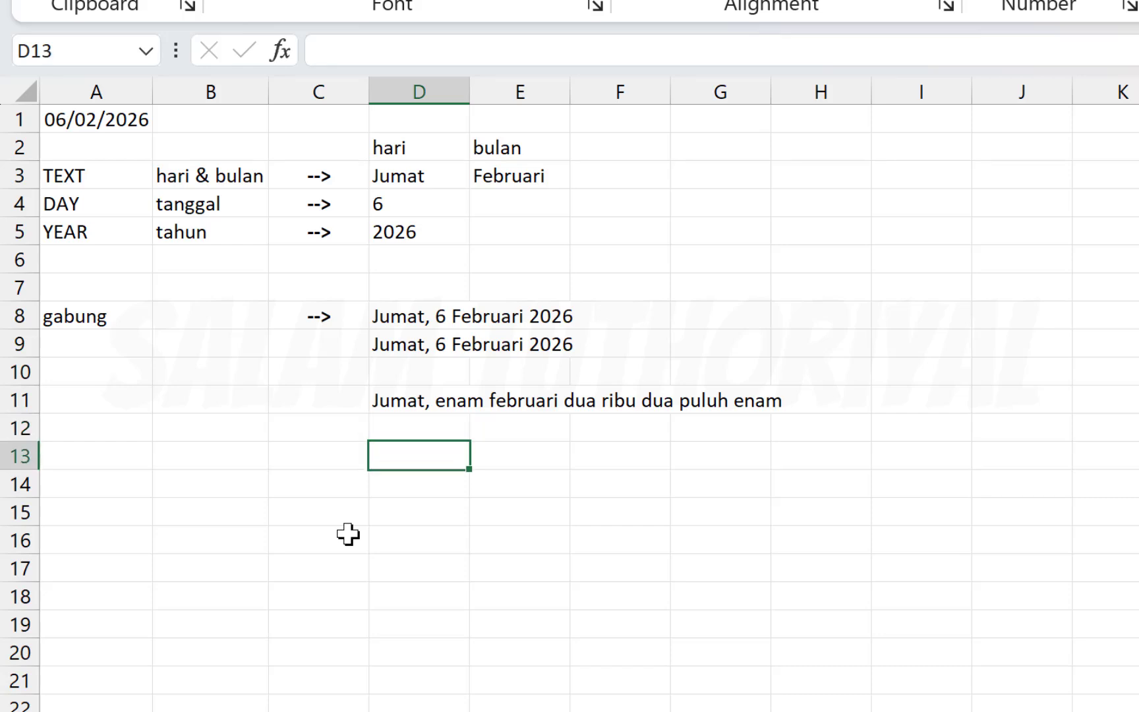
key("Up")
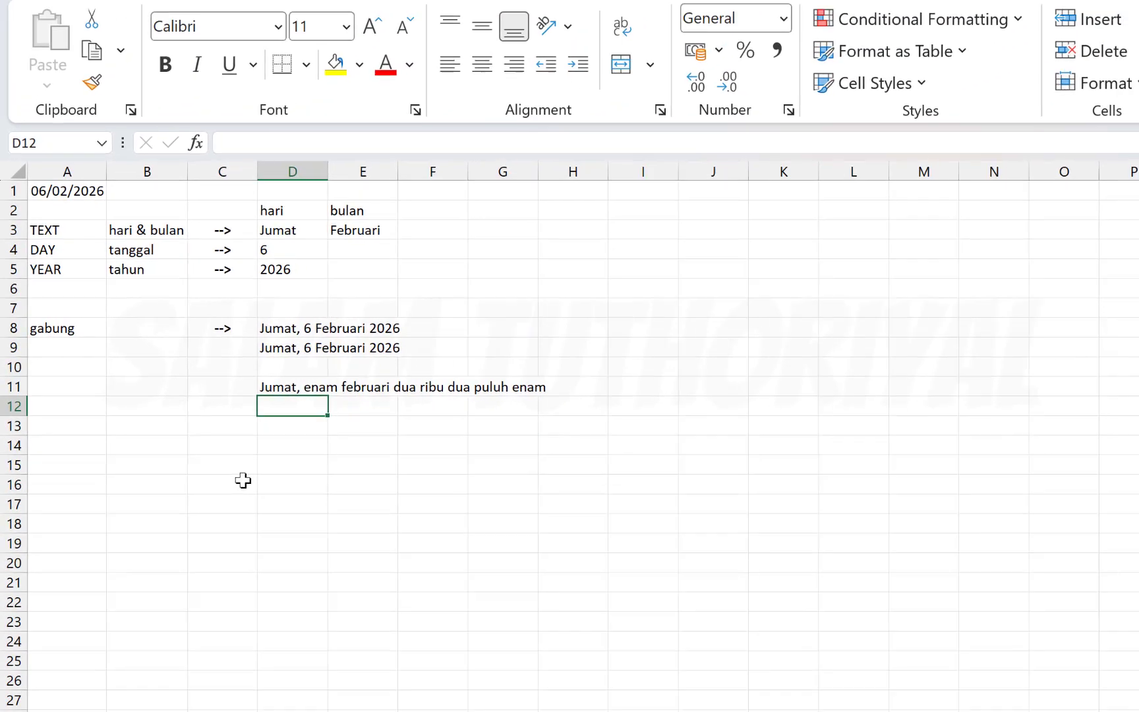
- Open Sheet2 and examine the Tanggal list, from first to last row, with its day numbers and their word equivalents
left_click(160, 675)
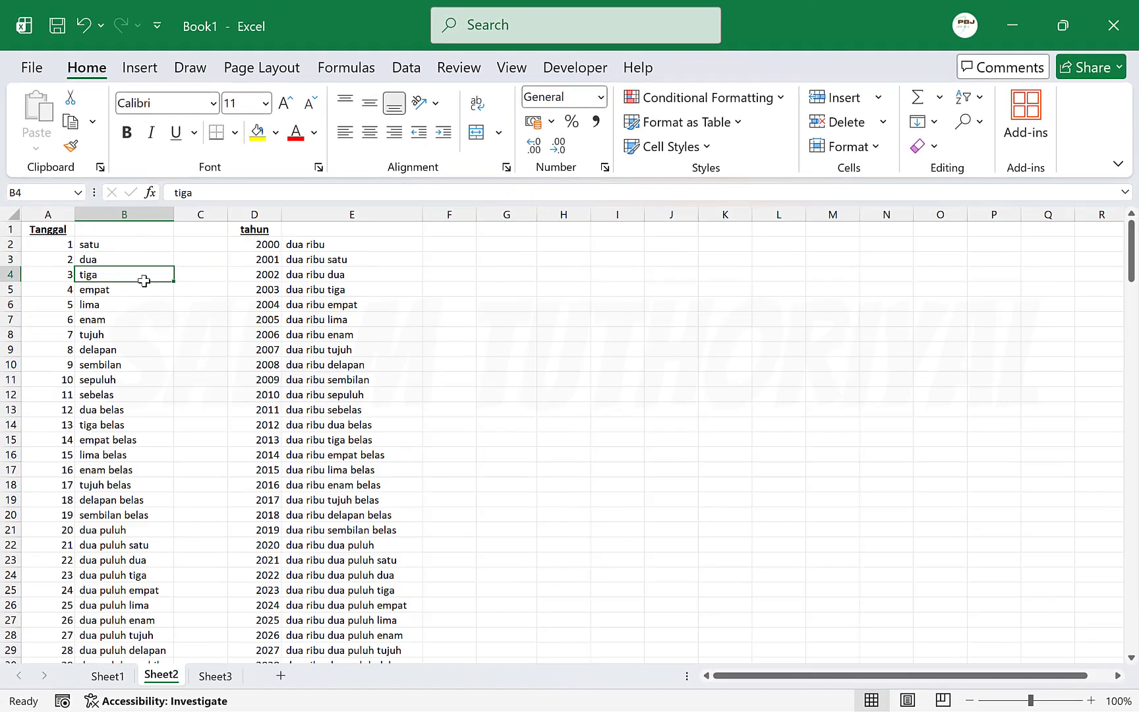
left_click(63, 248)
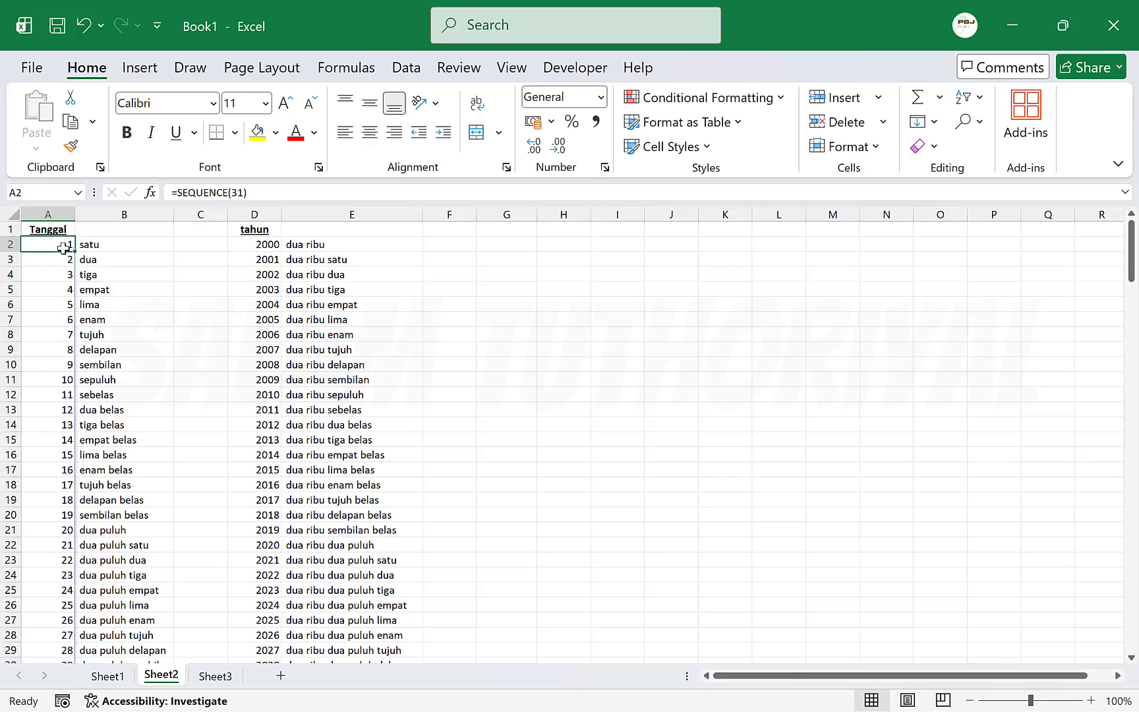
key("ctrl+Down")
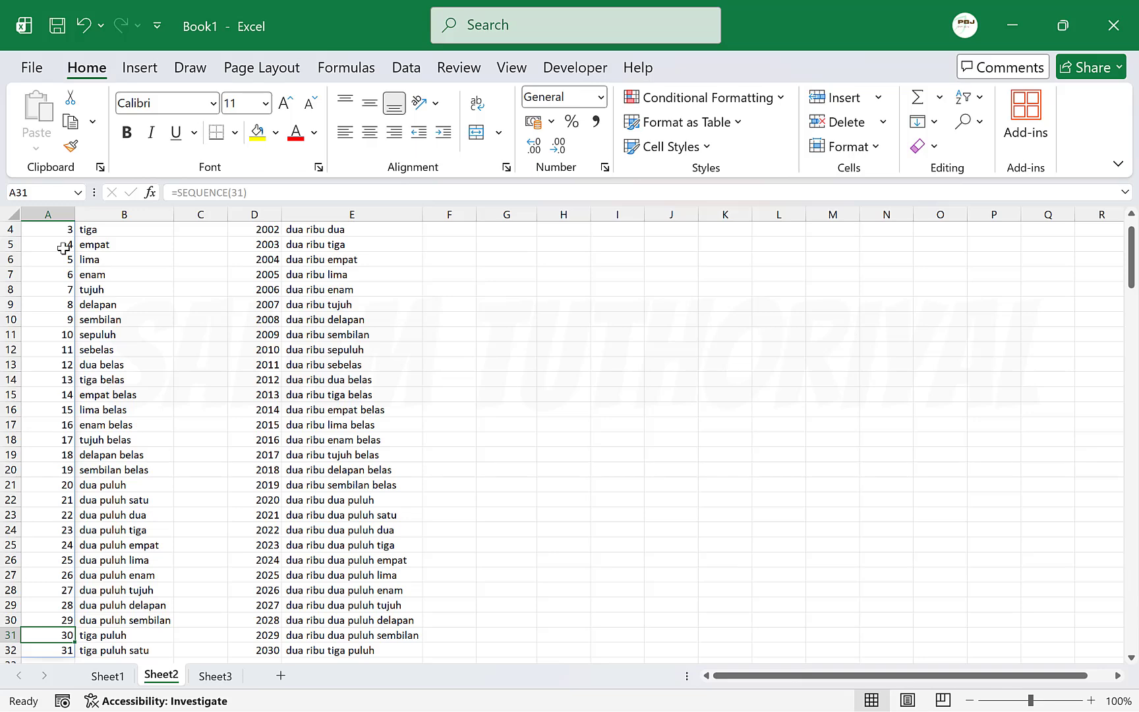
key("Up")
key("Up")
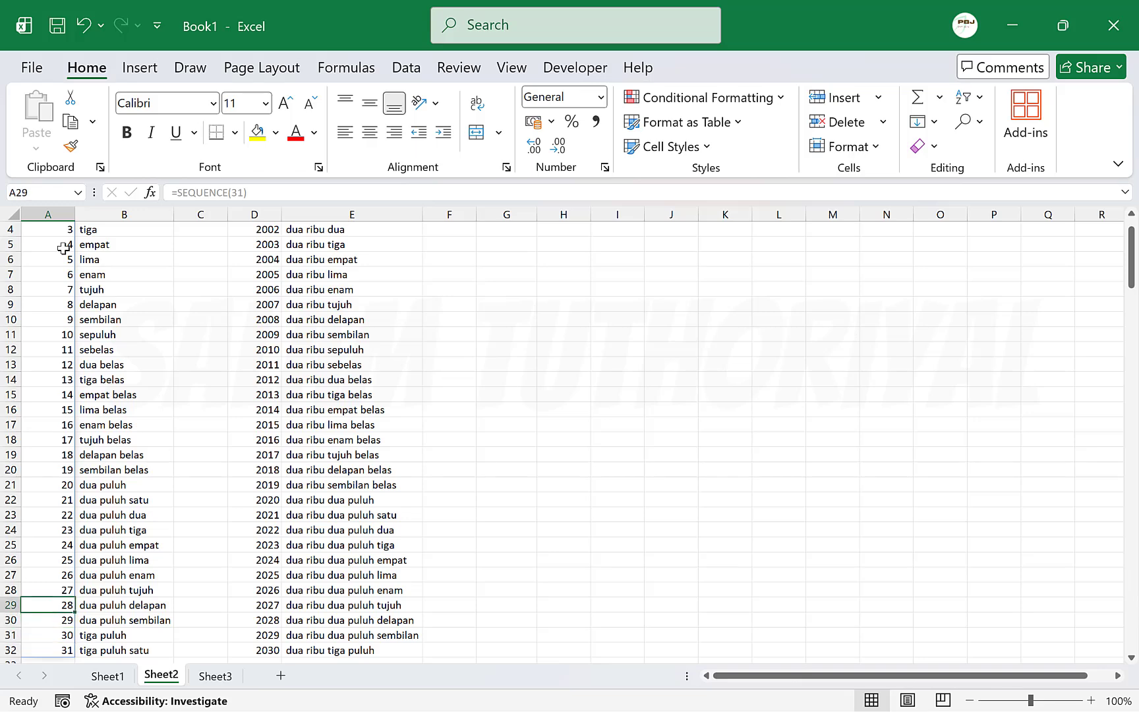
key("ctrl+Up")
key("Down")
key("Right")
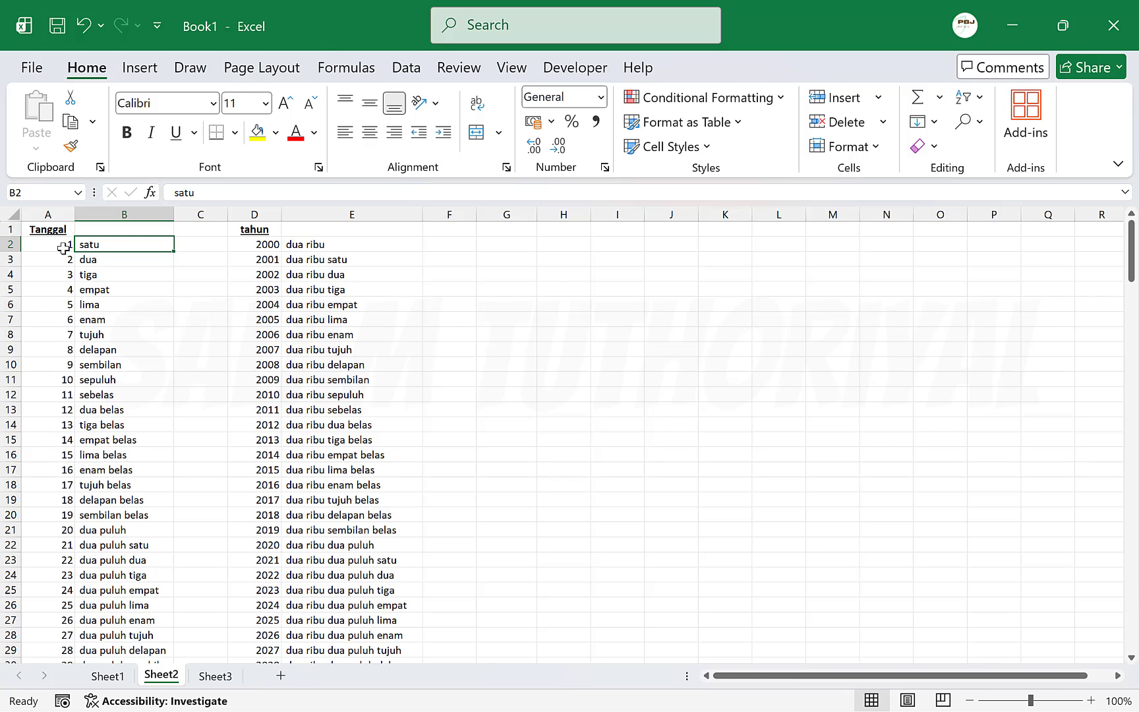
key("Down")
key("Up")
key("Left")
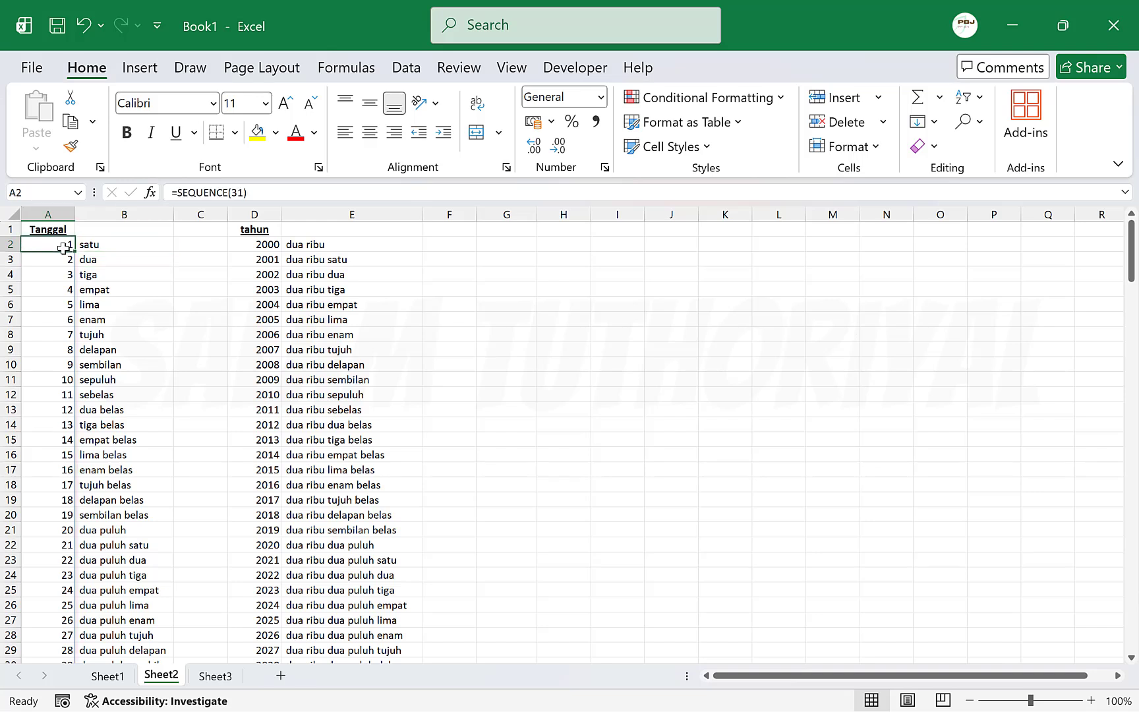
key("Down")
key("Right")
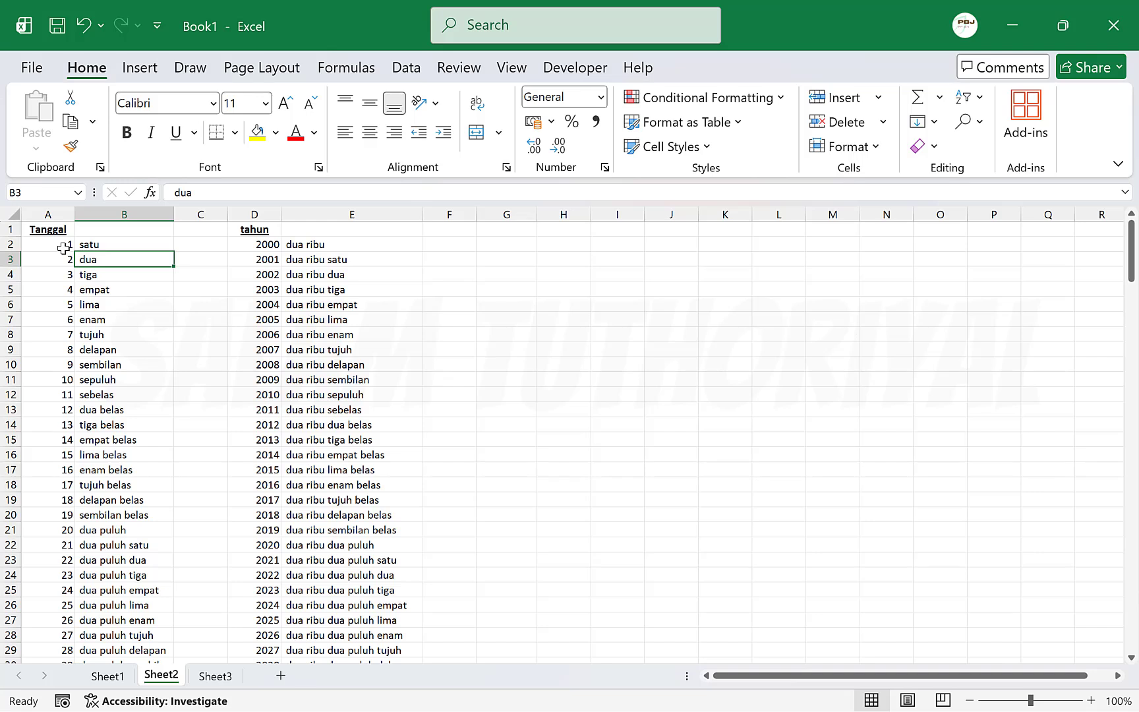
- Examine the tahun list on Sheet2, comparing the year numbers in column D with their wordings in column E
key("Right")
key("Right")
key("Up")
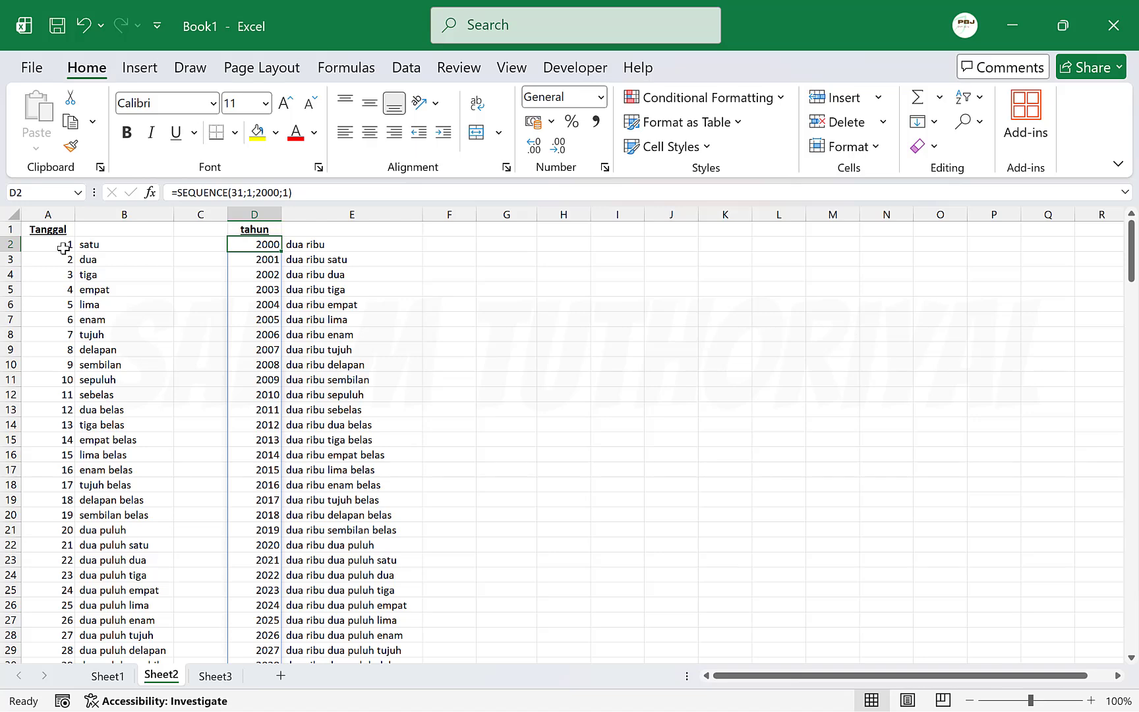
key("Down")
key("ctrl+Down")
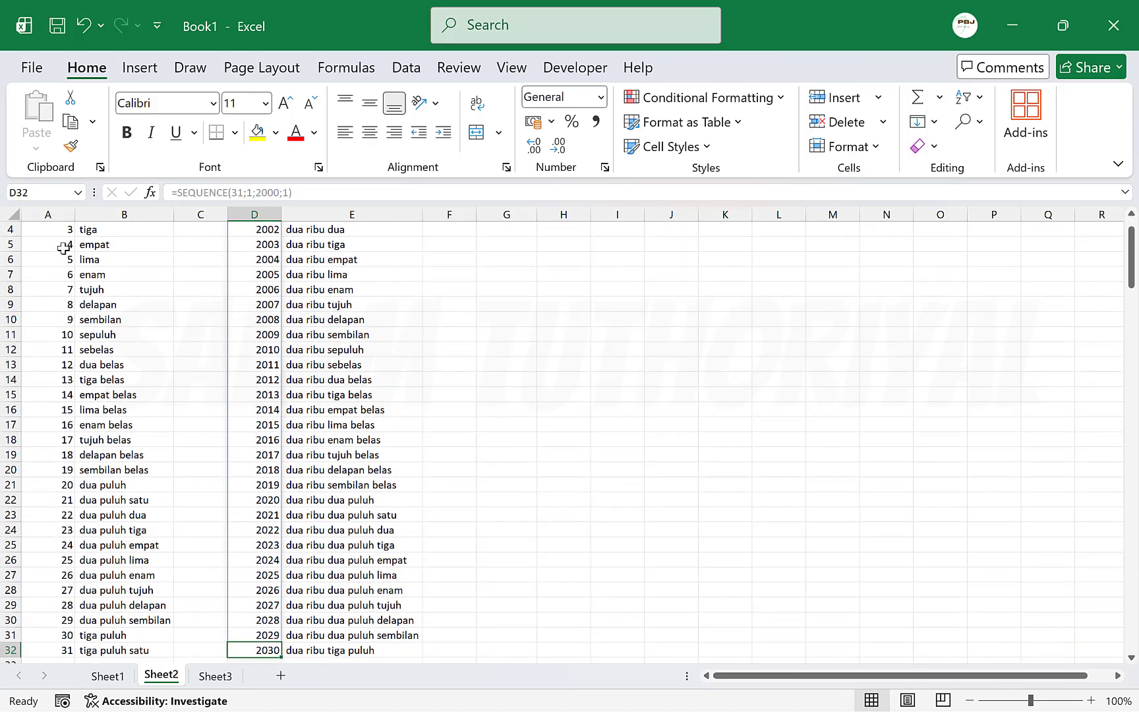
key("Right")
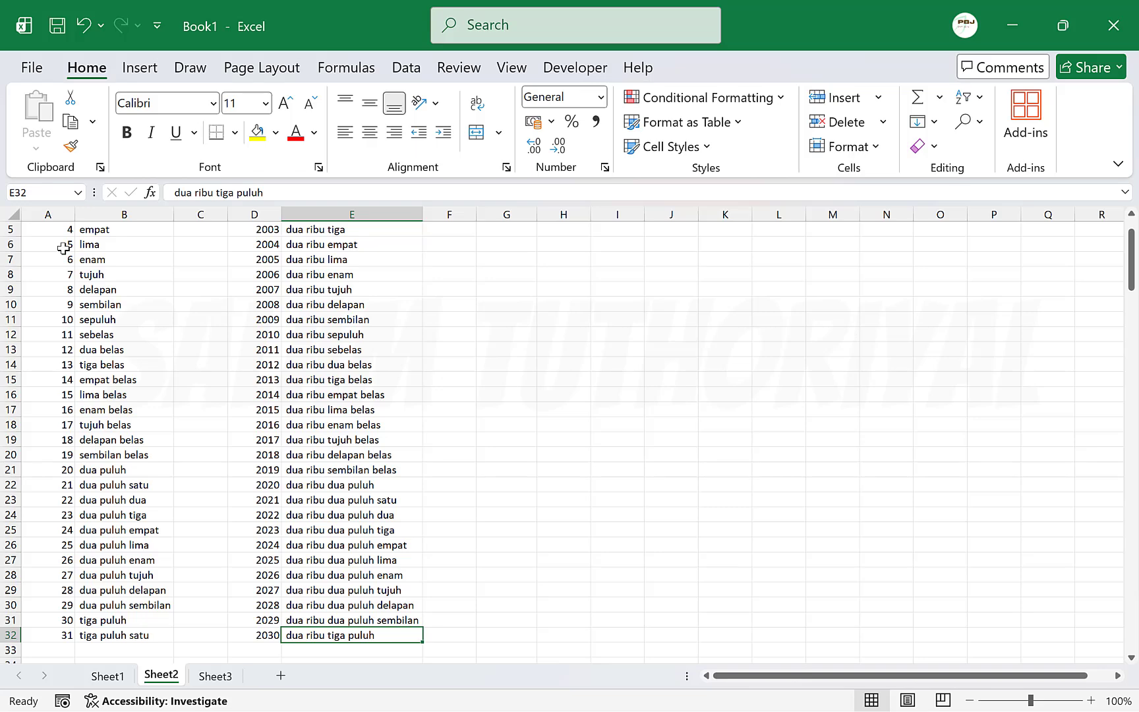
key("ctrl+Up")
key("Down")
key("Down")
key("Down")
key("Down")
key("Down")
key("Down")
key("Down")
key("Down")
key("Down")
key("Down")
key("Down")
key("Down")
key("Down")
key("Down")
key("Down")
key("Down")
key("Down")
key("Down")
key("Down")
key("Down")
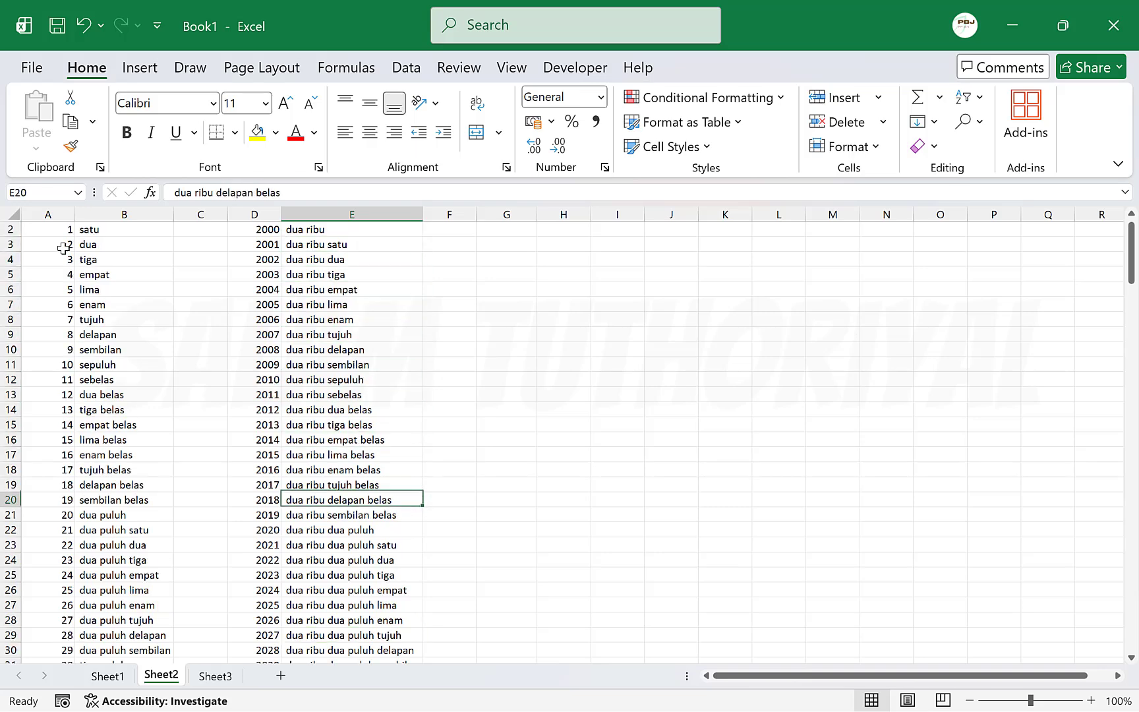
key("Left")
key("Right")
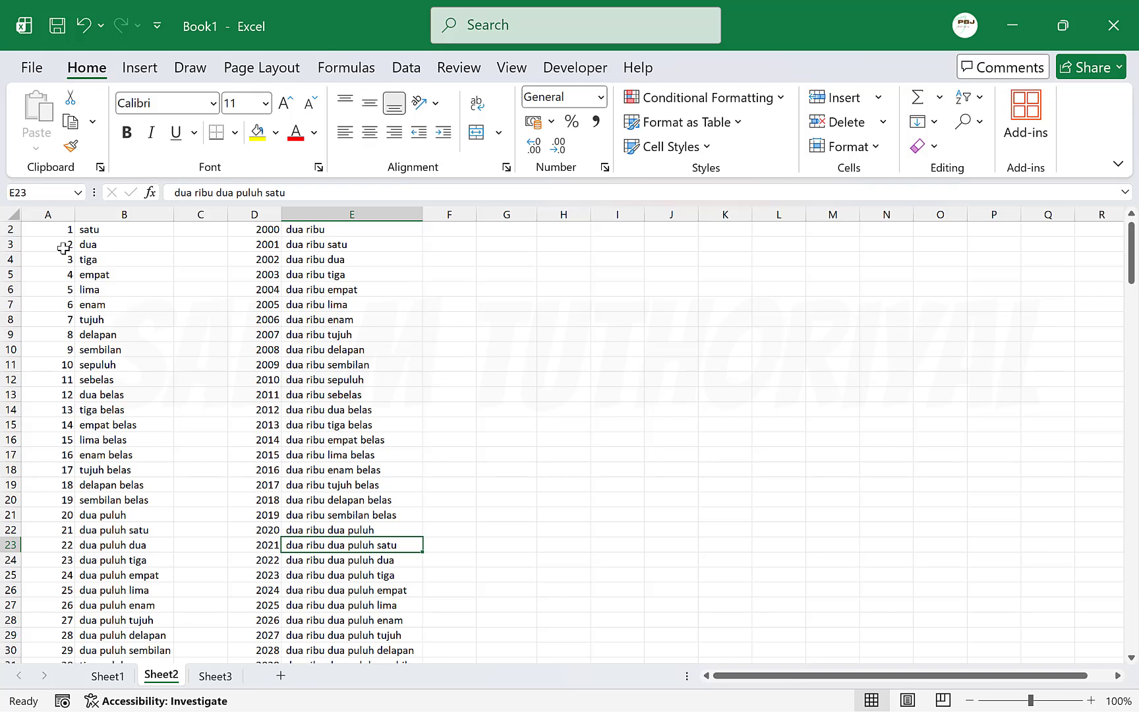
key("Left")
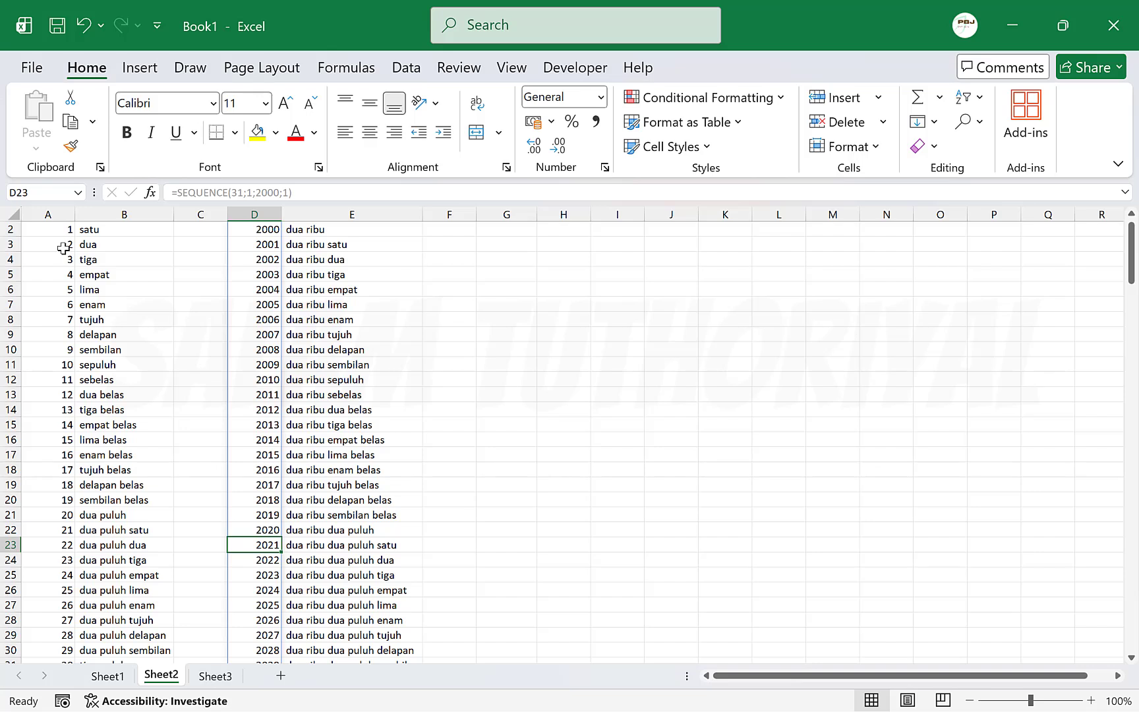
key("Up")
key("Up")
key("Up")
key("Up")
key("Up")
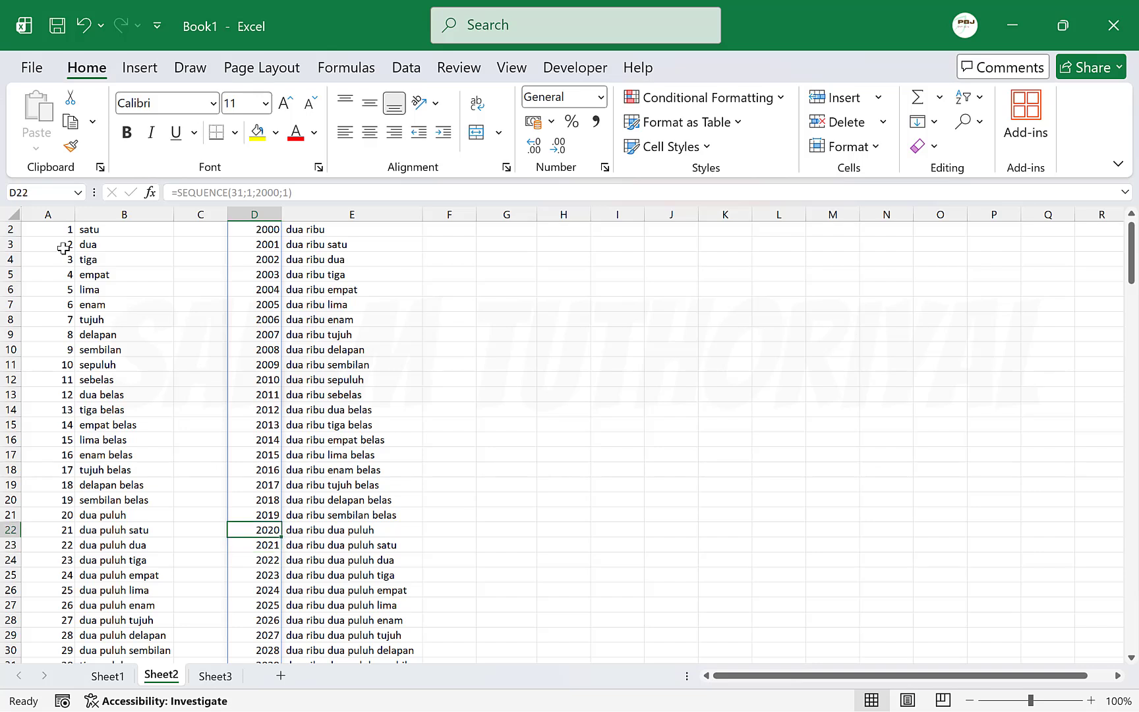
key("Left")
key("Left")
key("Left")
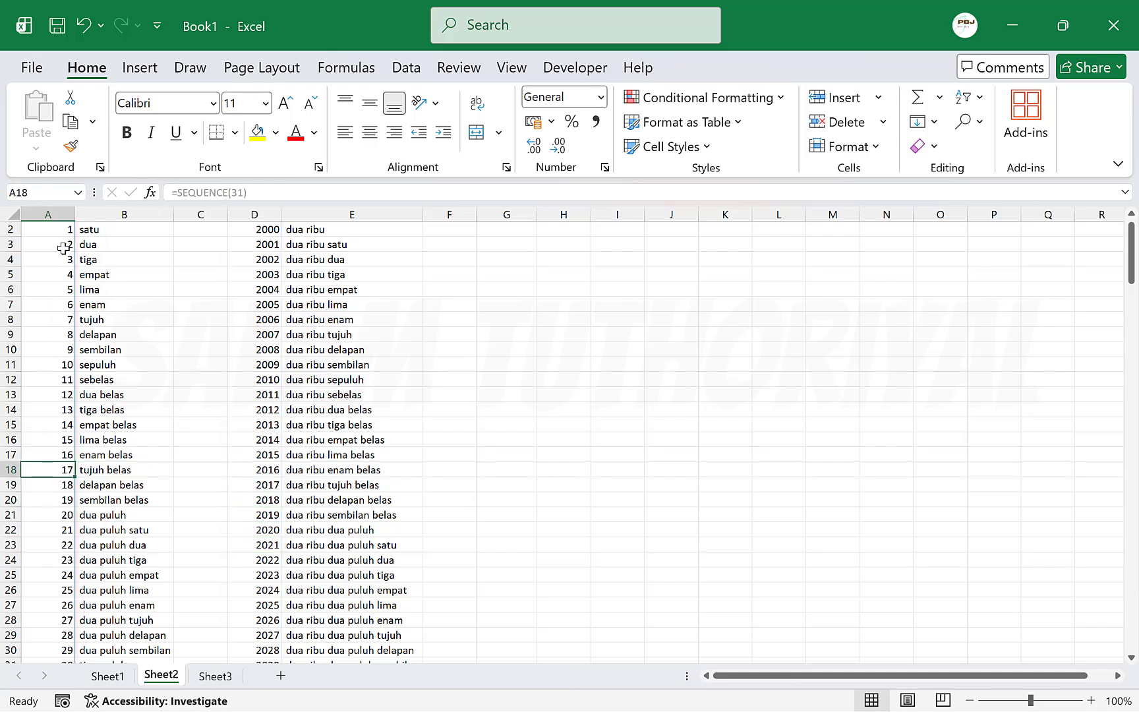
- Enter the date 06/02/2026 in cell G2 of Sheet2
key("ctrl+Up")
key("Right")
key("Right")
key("Right")
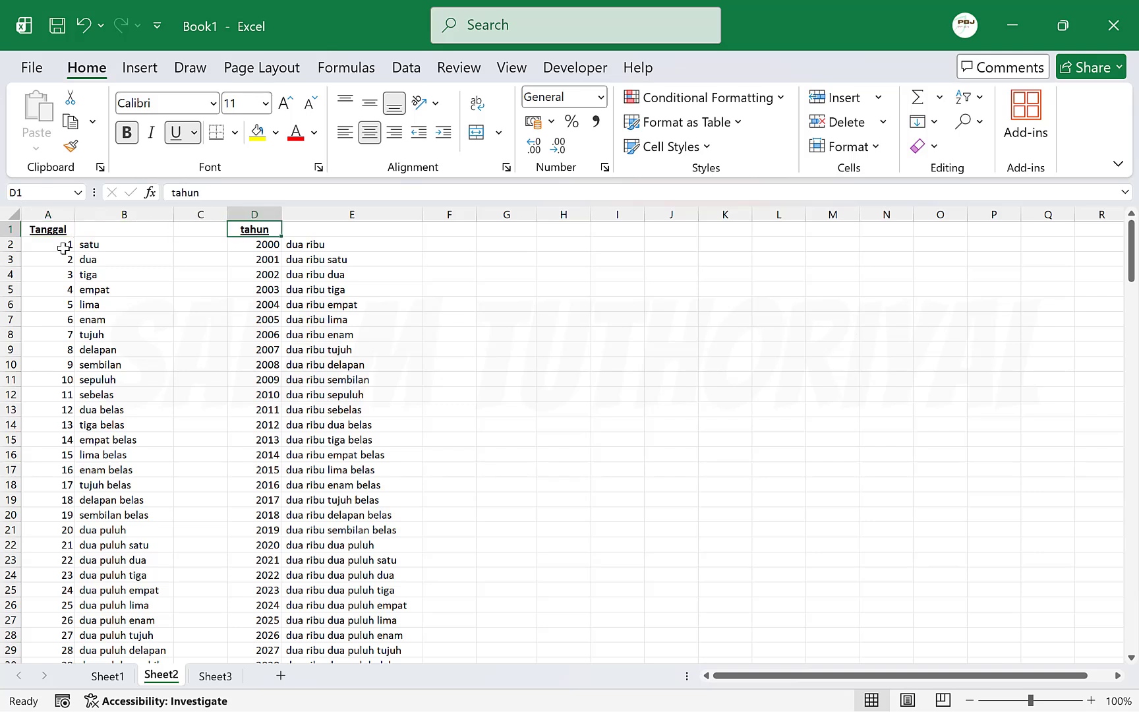
key("Down")
key("Right")
key("Right")
key("Right")
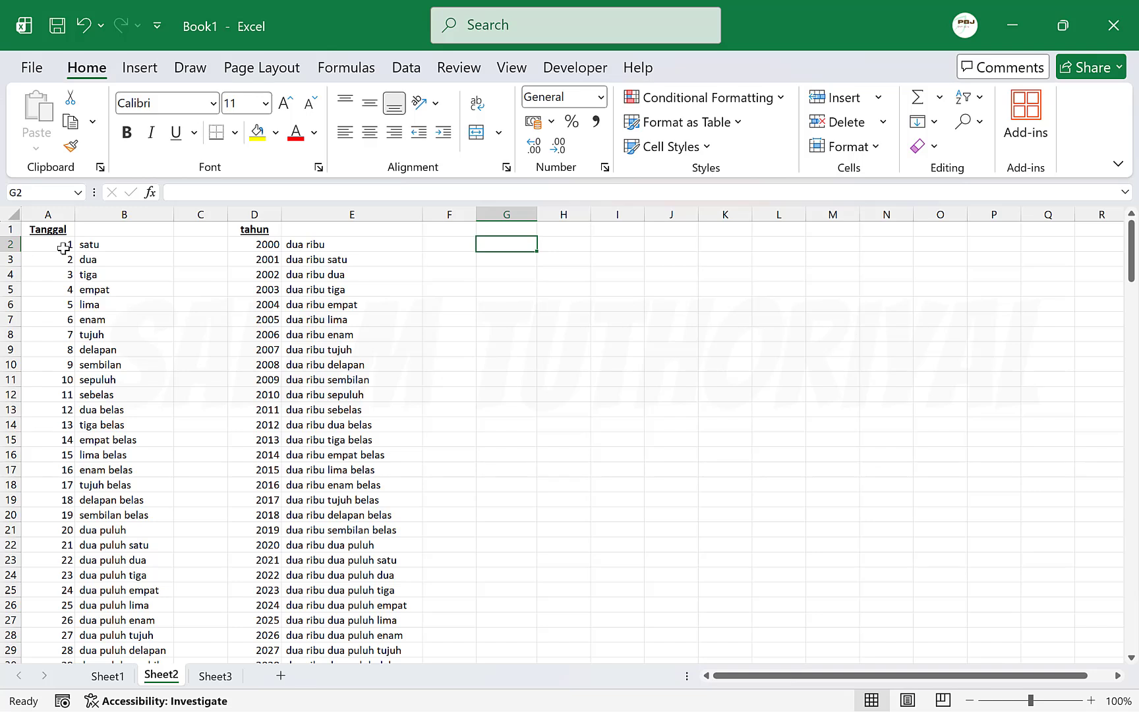
type("6/02/202")
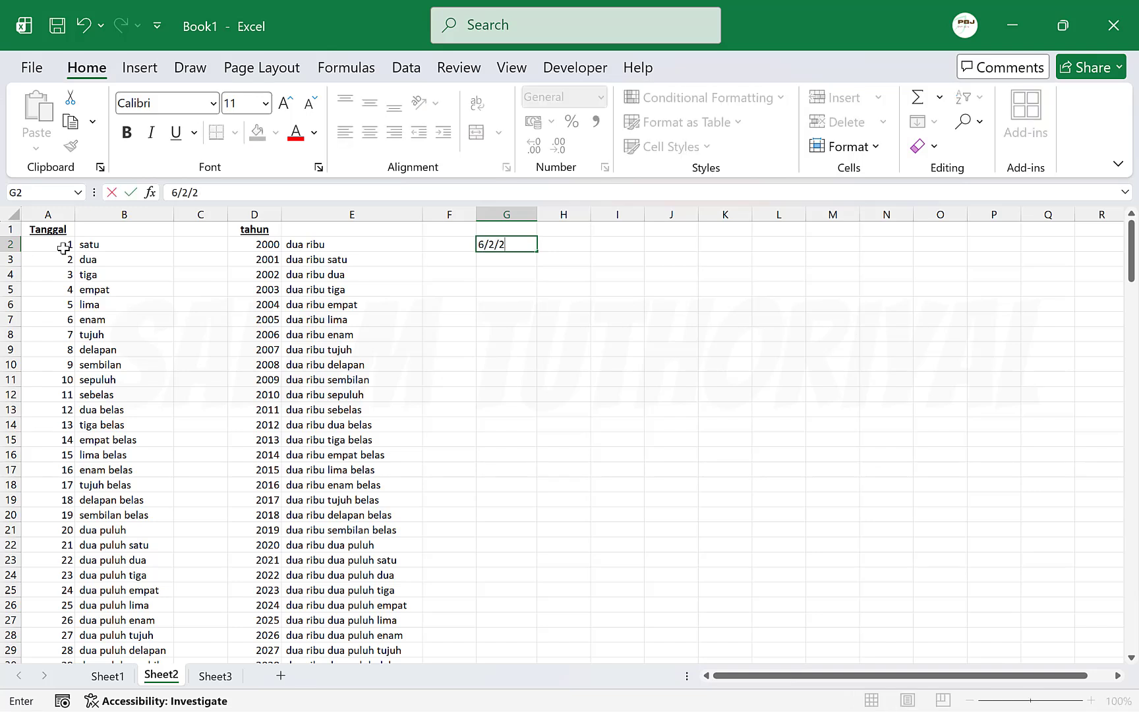
type("6")
key("Return")
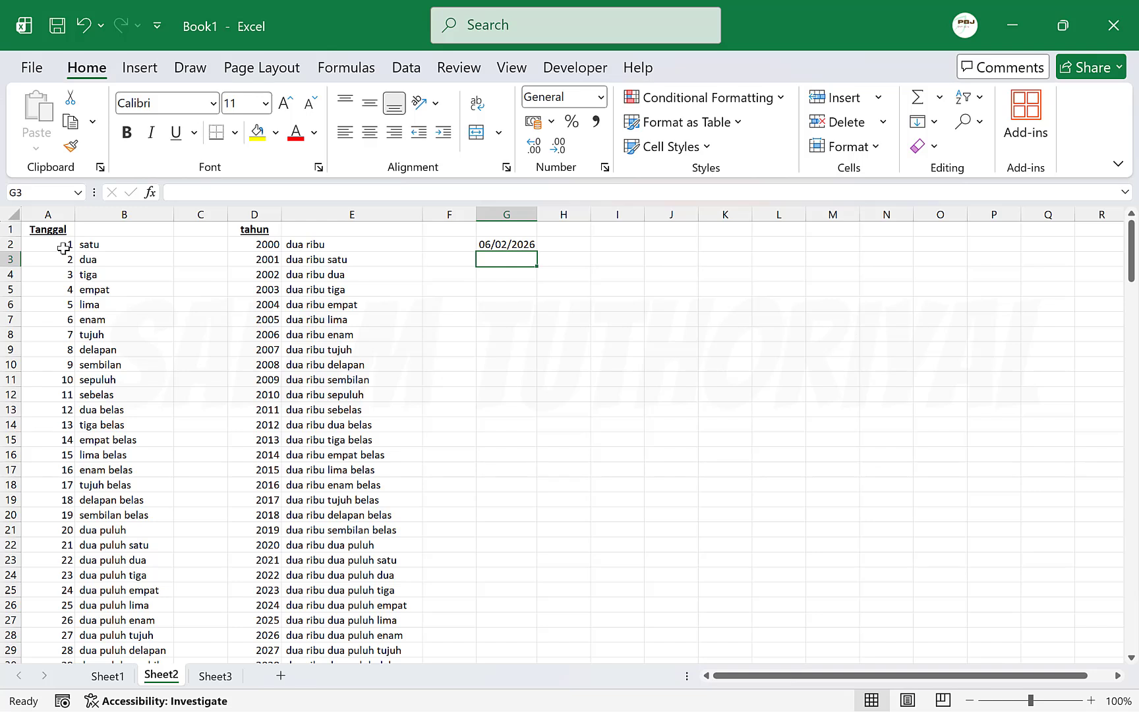
- Enter the function labels VLOOKUP in cell G4 and TEXT in cell G5
key("Return")
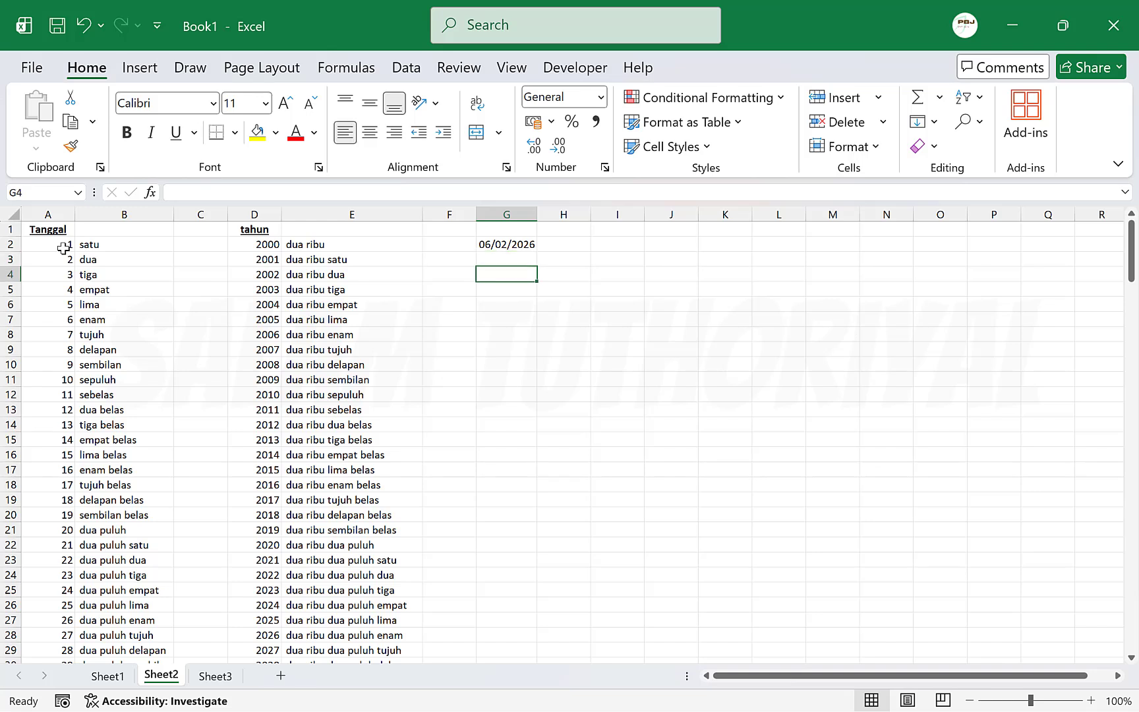
type("VLOOKUP")
key("Return")
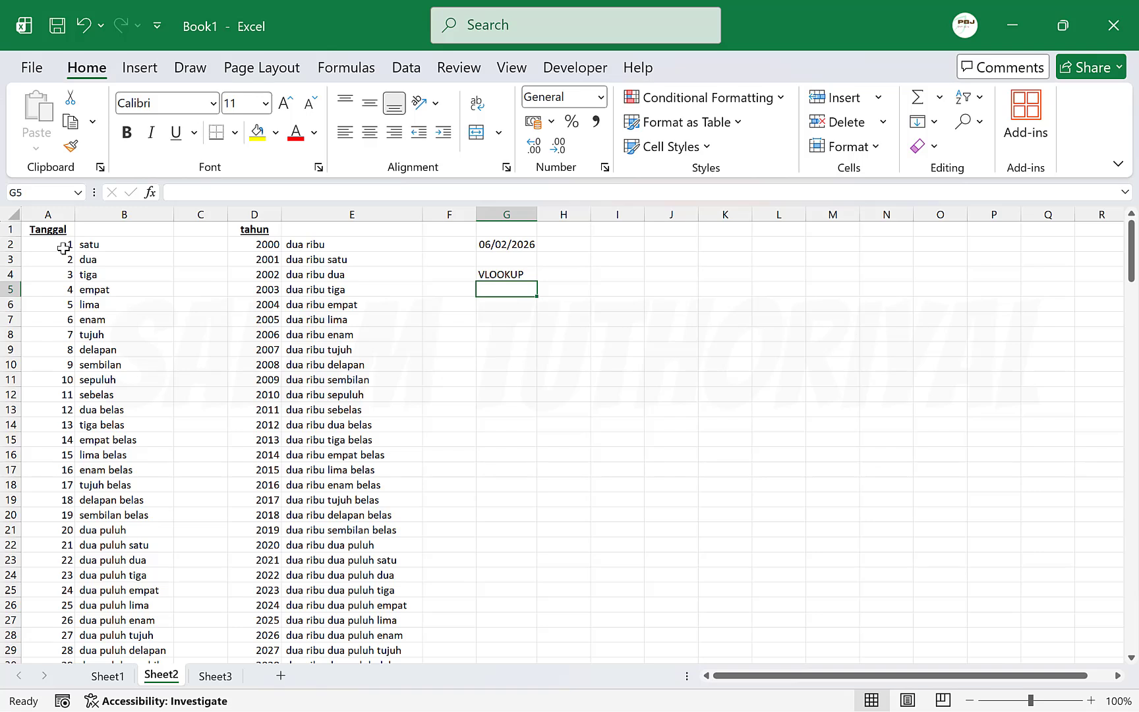
type("TEXT")
key("Up")
- Describe VLOOKUP in cell H4 with the text "Merubah angka menjadi teks/kata"
key("Right")
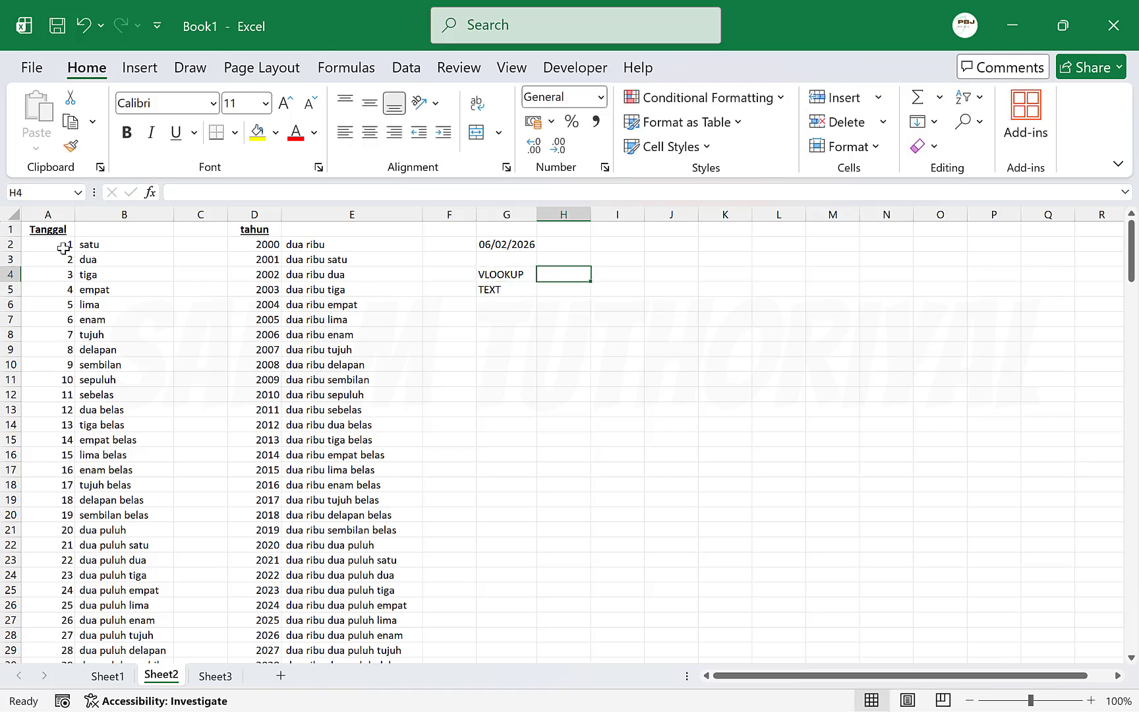
type("Merubah angka")
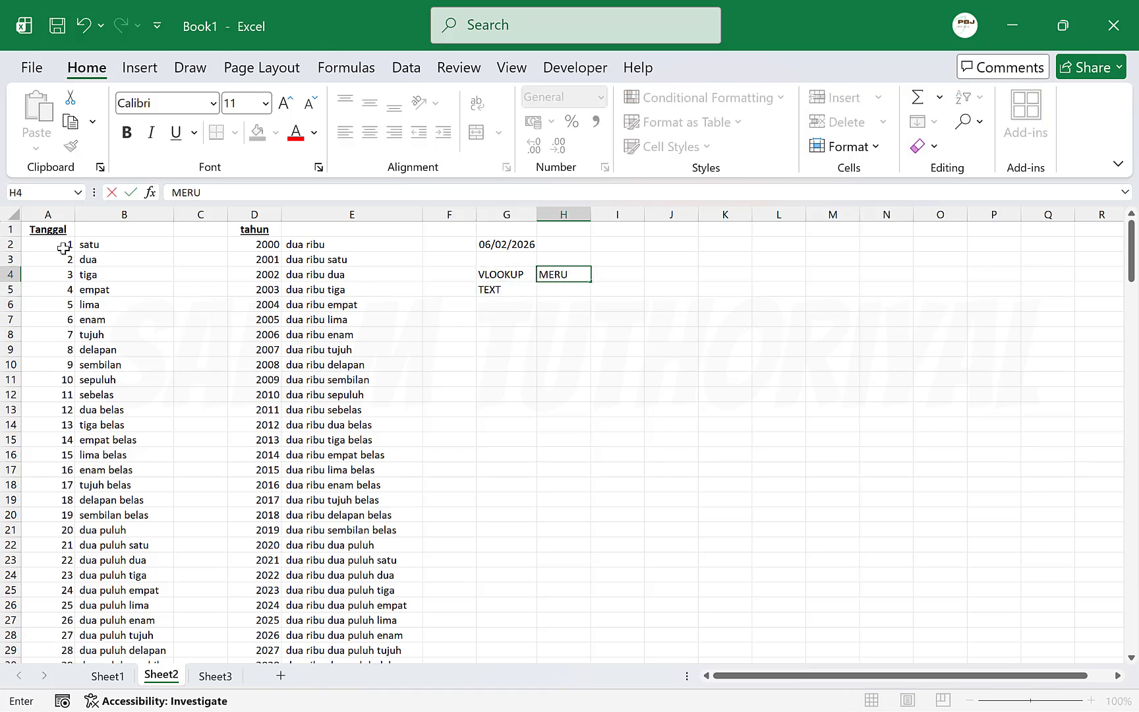
type(" menjad")
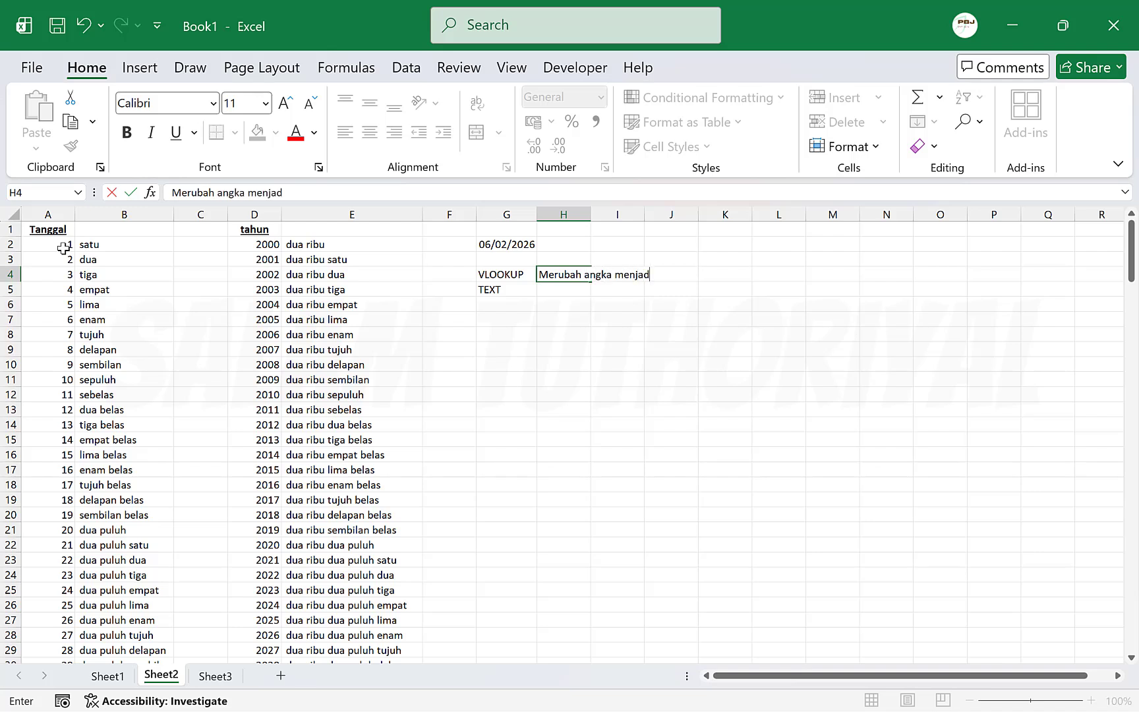
type("i texs/kata")
key("Return")
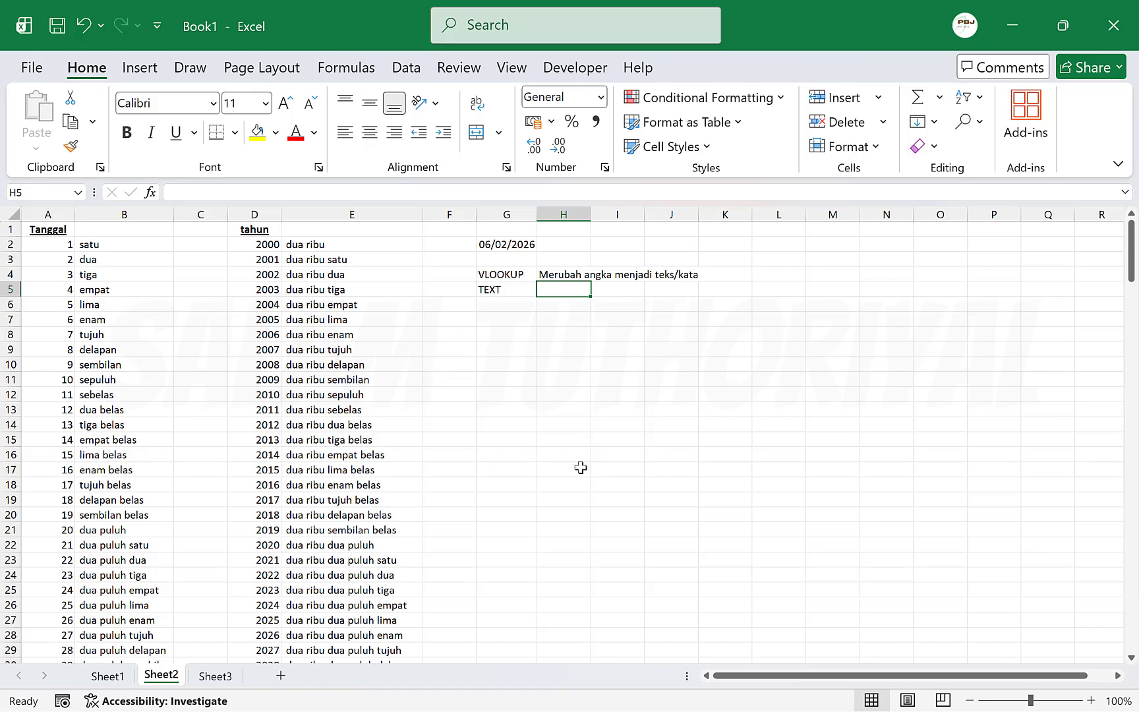
- Describe TEXT in cell H5 with the text "hari bulan"
type("hari bulan")
key("Return")
key("Left")
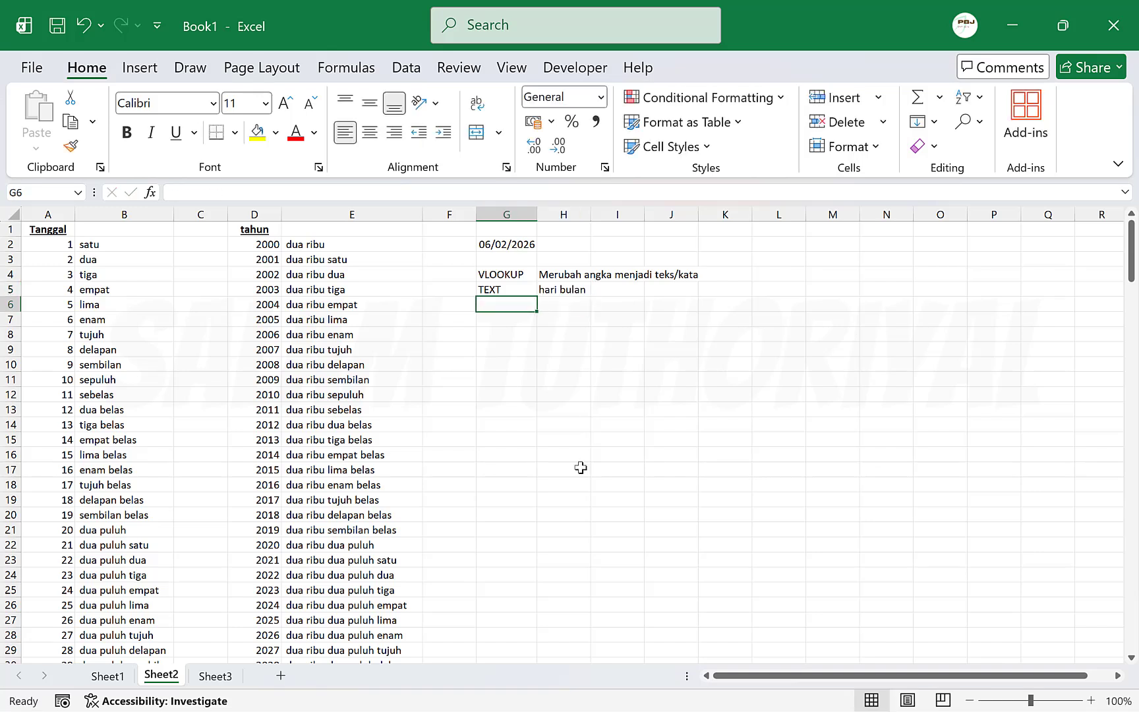
key("Down")
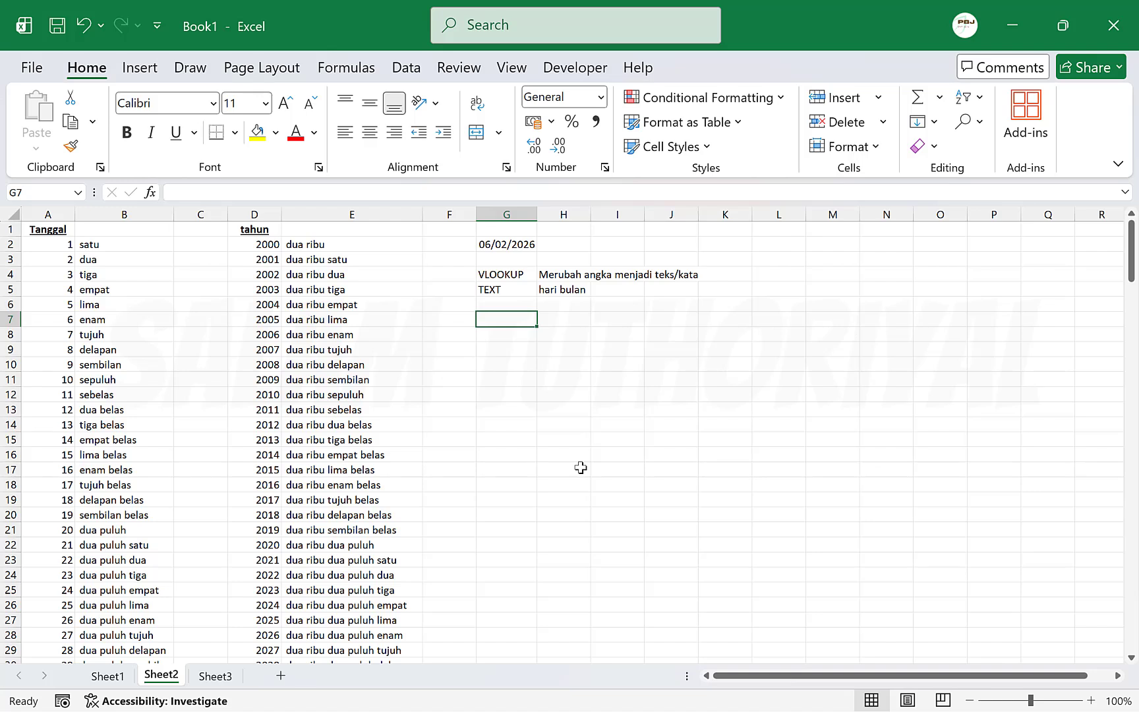
key("Up")
key("Up")
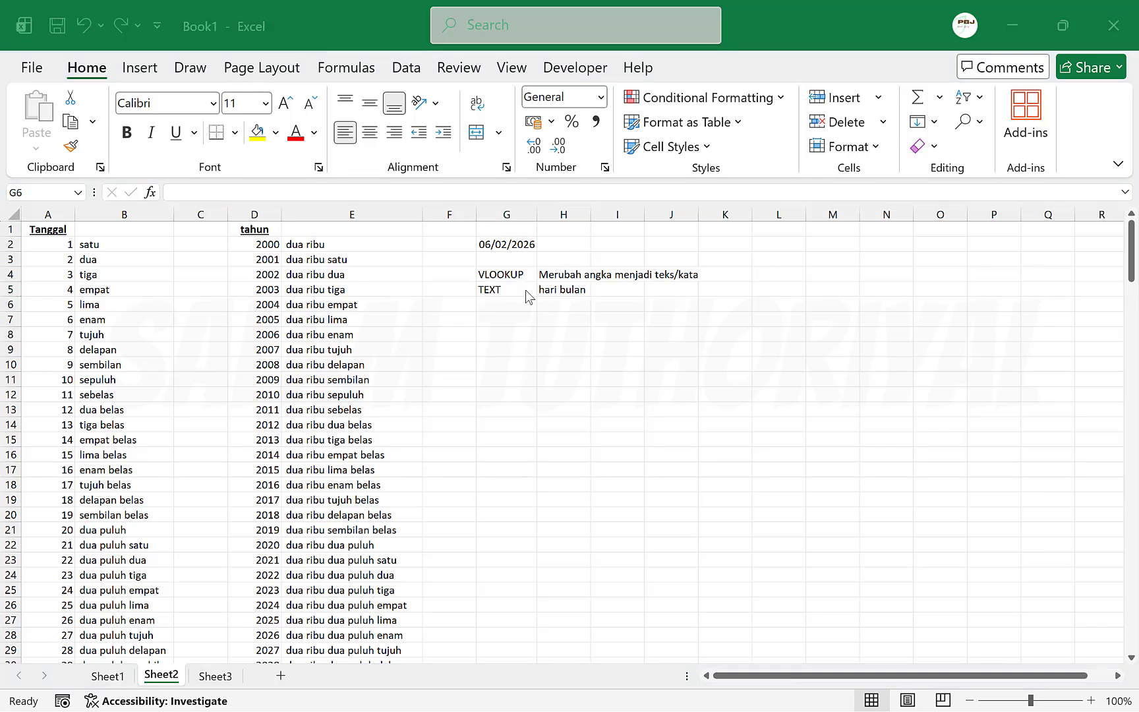
- Enter the function label DAY in uppercase in cell G6, below TEXT
left_click(505, 301)
type("day")
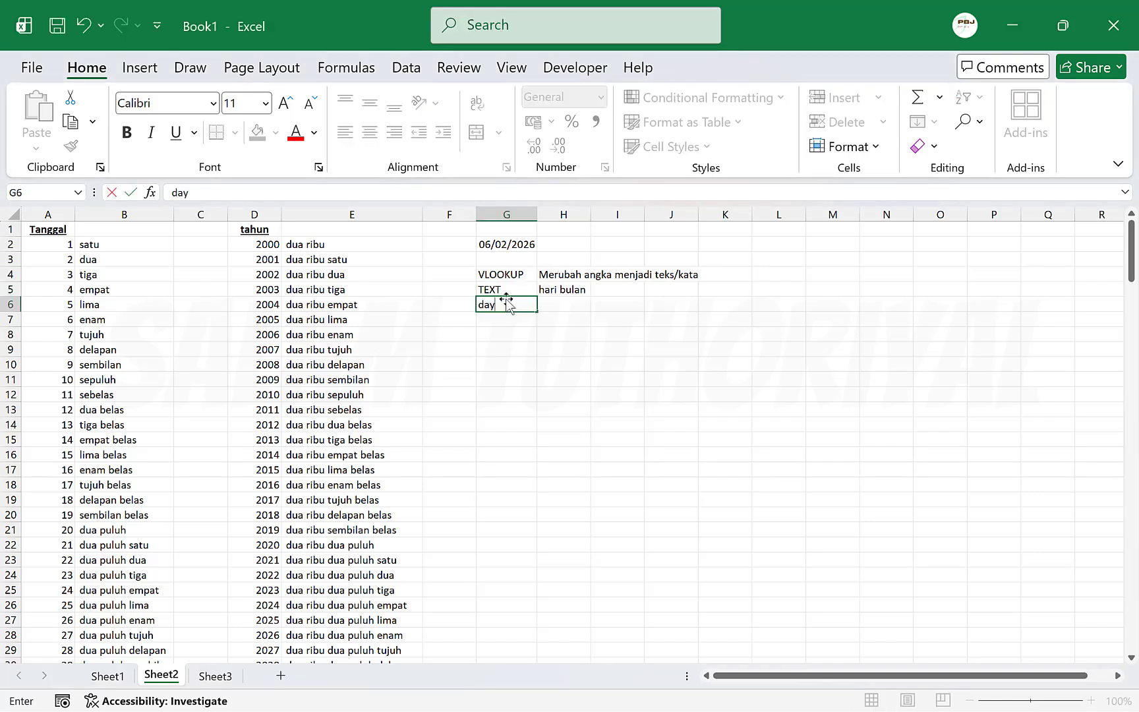
key("BackSpace")
key("BackSpace")
key("BackSpace")
key("Caps_Lock")
type("DAY")
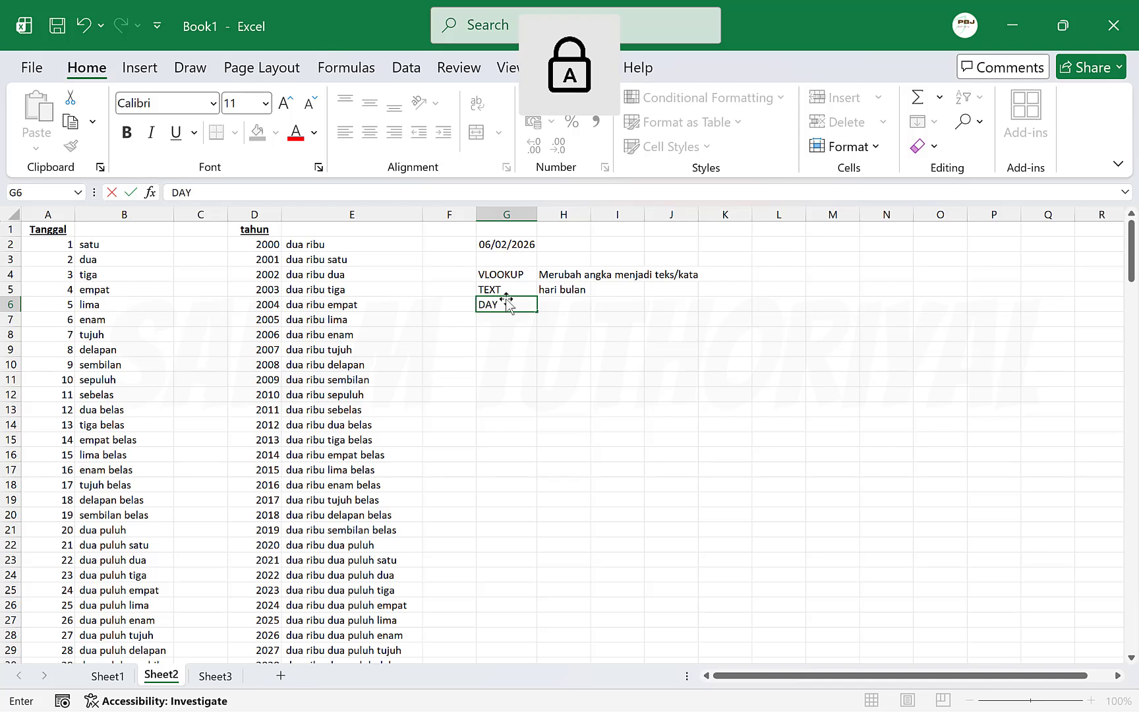
key("Return")
key("Up")
- Describe DAY in cell H6 with the lowercase text "tanggal"
key("Right")
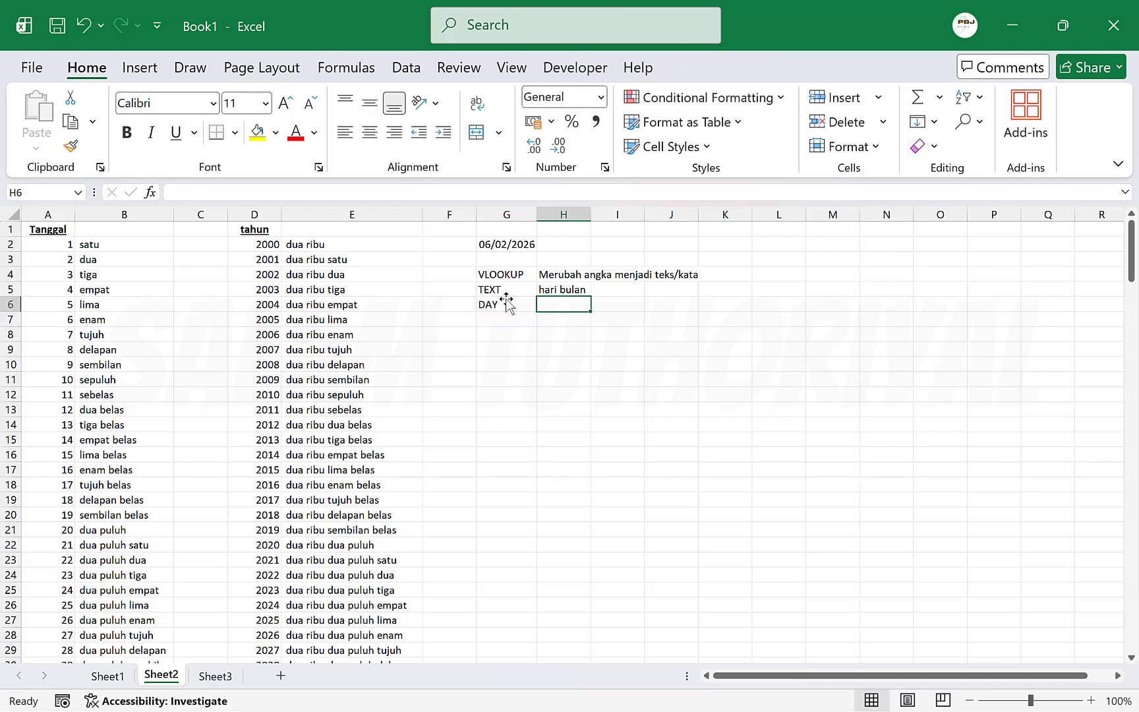
type("TA")
key("Caps_Lock")
key("BackSpace")
key("BackSpace")
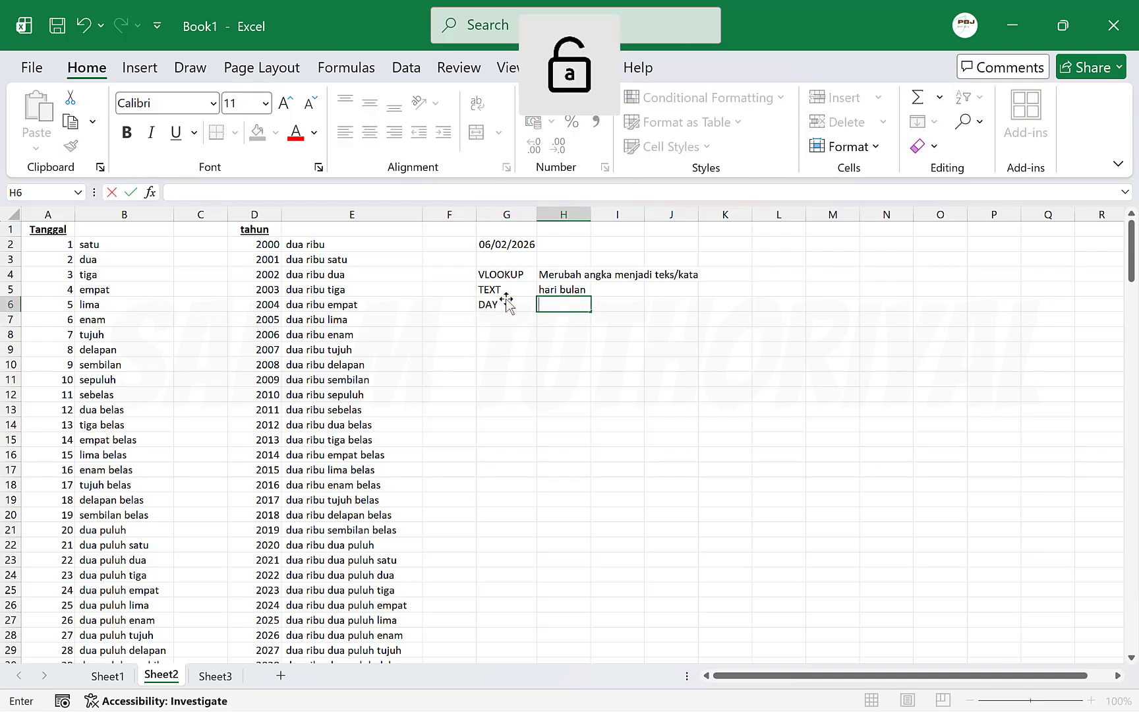
type("tanggal")
key("Return")
- AutoFit the width of column H to the VLOOKUP description in H4
key("Up")
key("Up")
key("Up")
key("alt+h")
key("o")
key("i")
key("Down")
key("Down")
key("Down")
key("Down")
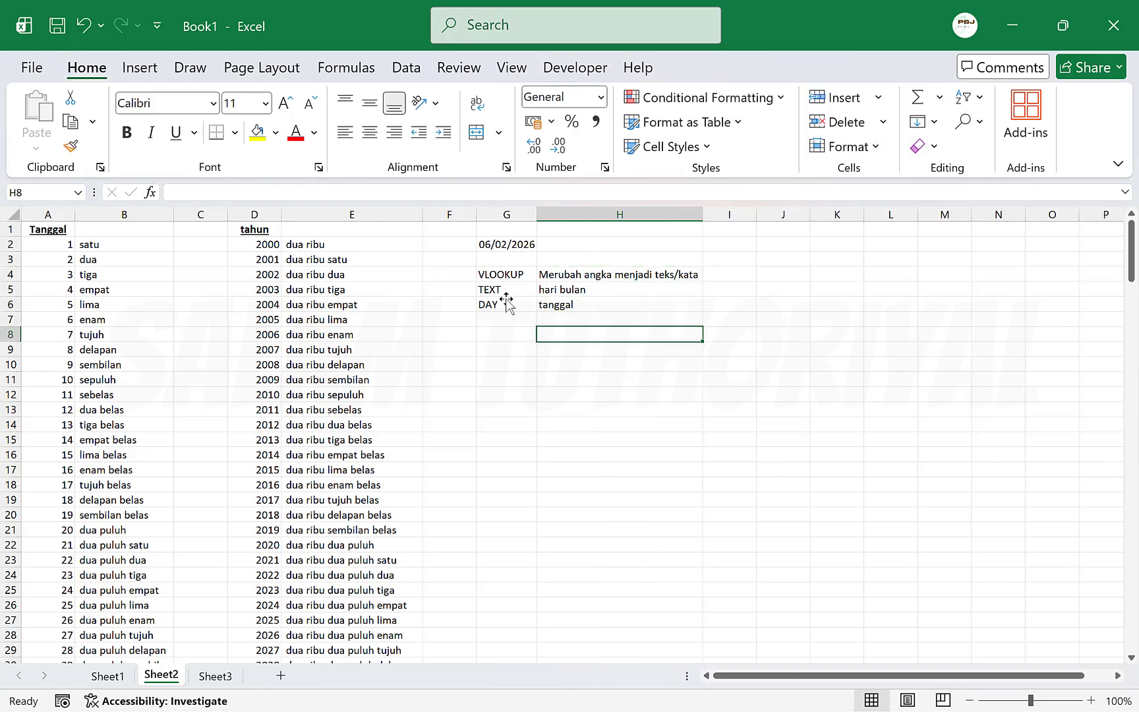
key("Left")
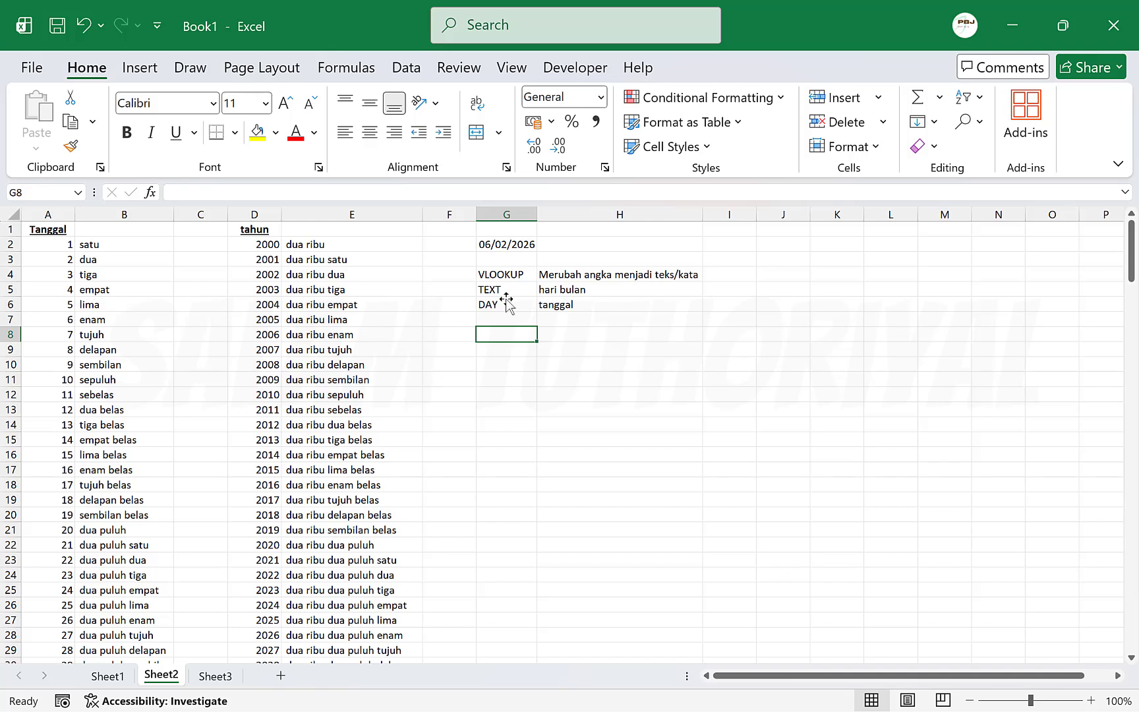
key("Up")
key("Up")
key("Up")
key("Up")
key("Up")
key("Up")
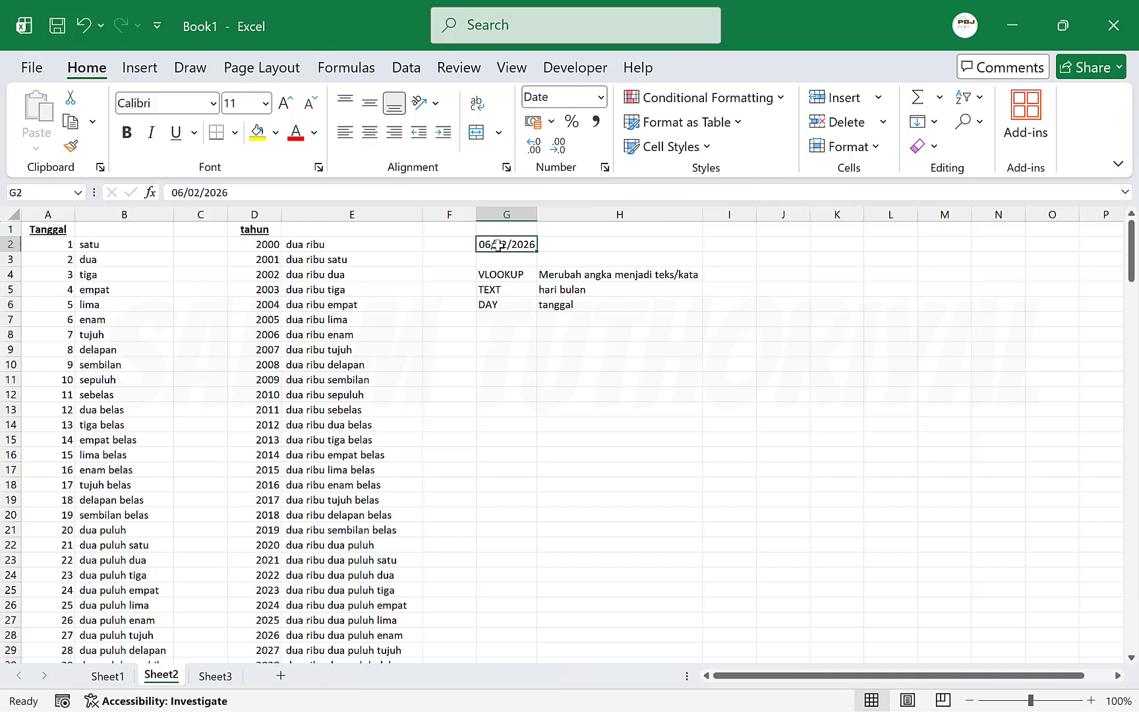
- Enter the formula =TEXT(G2;"dddd") in cell G8 to extract the day name from the date
left_click(503, 336)
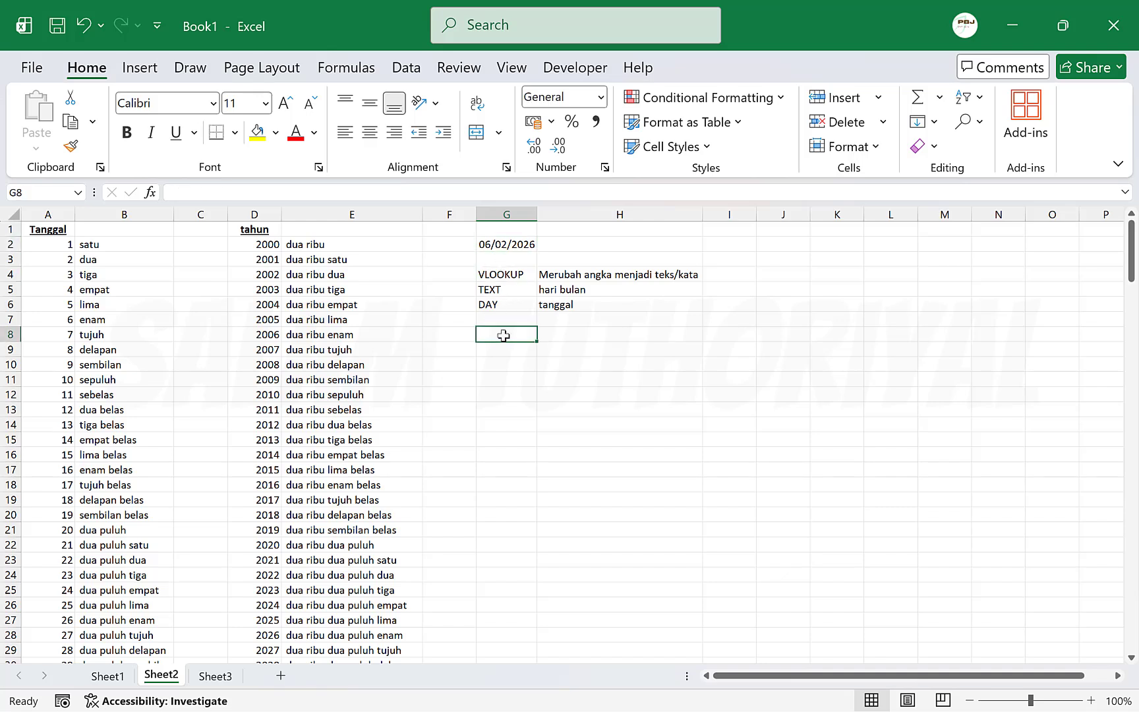
type("text")
key("BackSpace")
key("BackSpace")
key("BackSpace")
key("BackSpace")
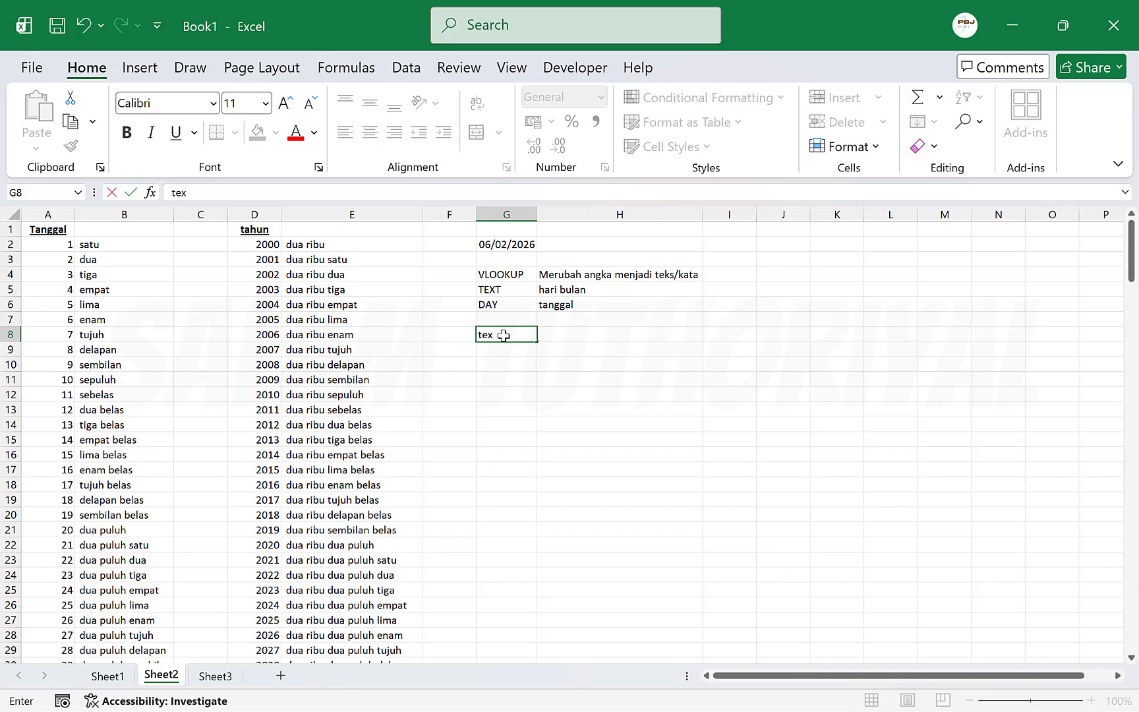
type("=tex")
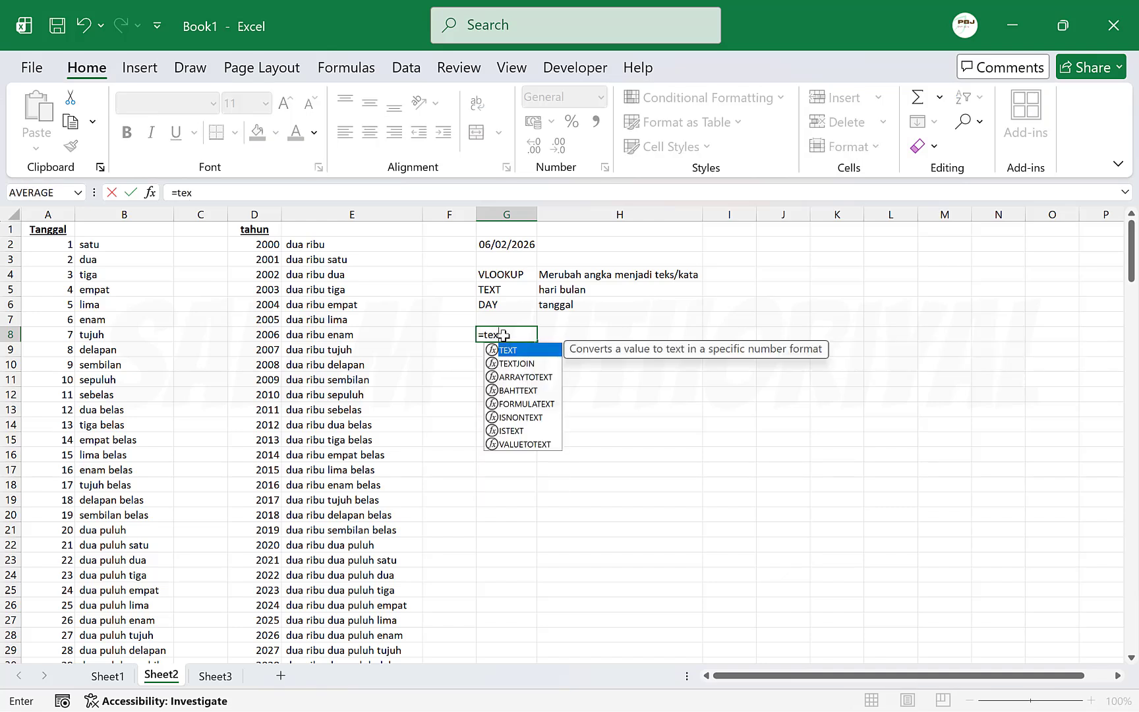
type("t(")
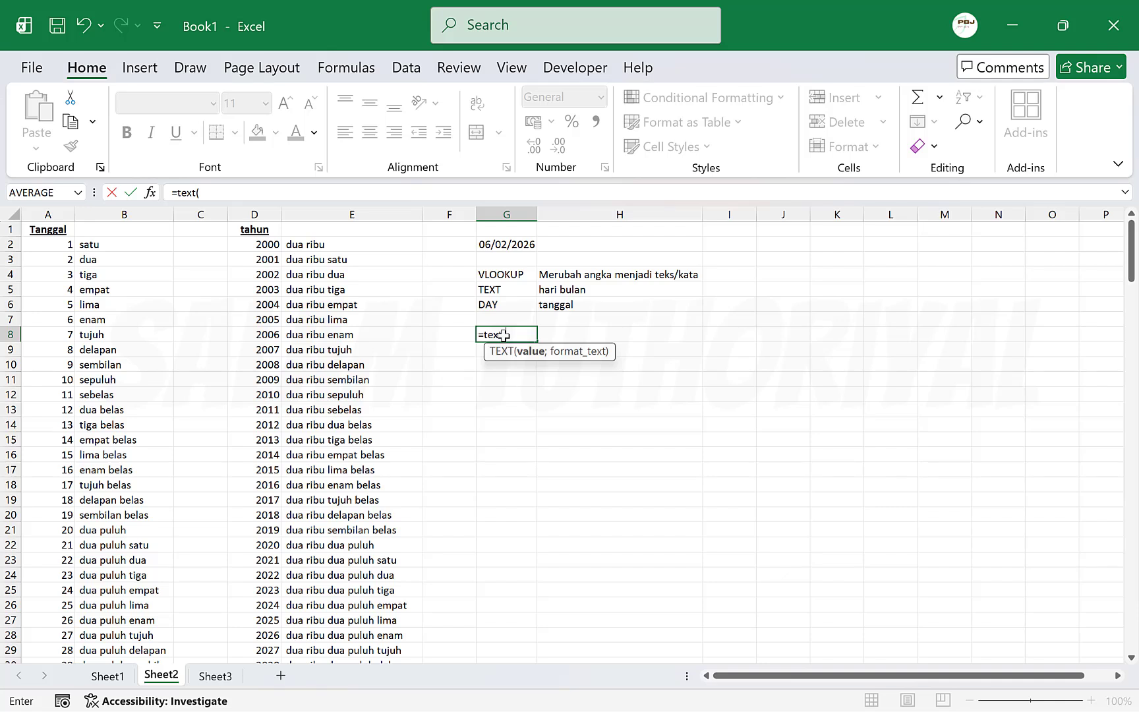
left_click(503, 243)
type(";")
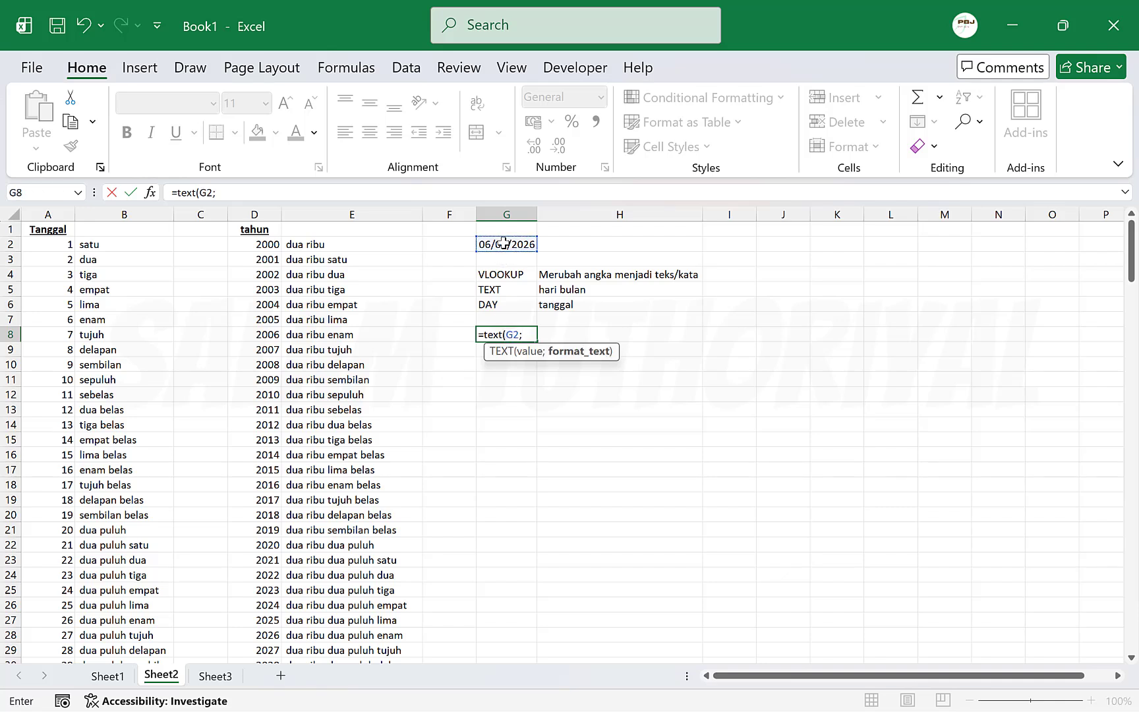
type("\"dddd\")")
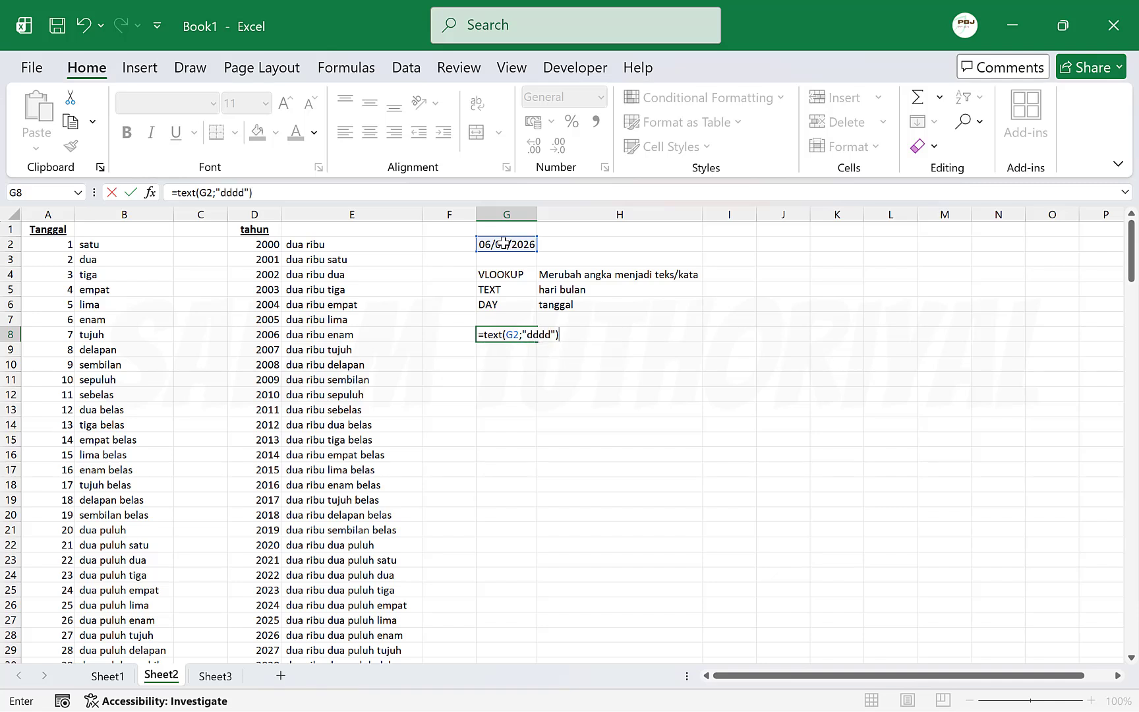
key("ctrl+Return")
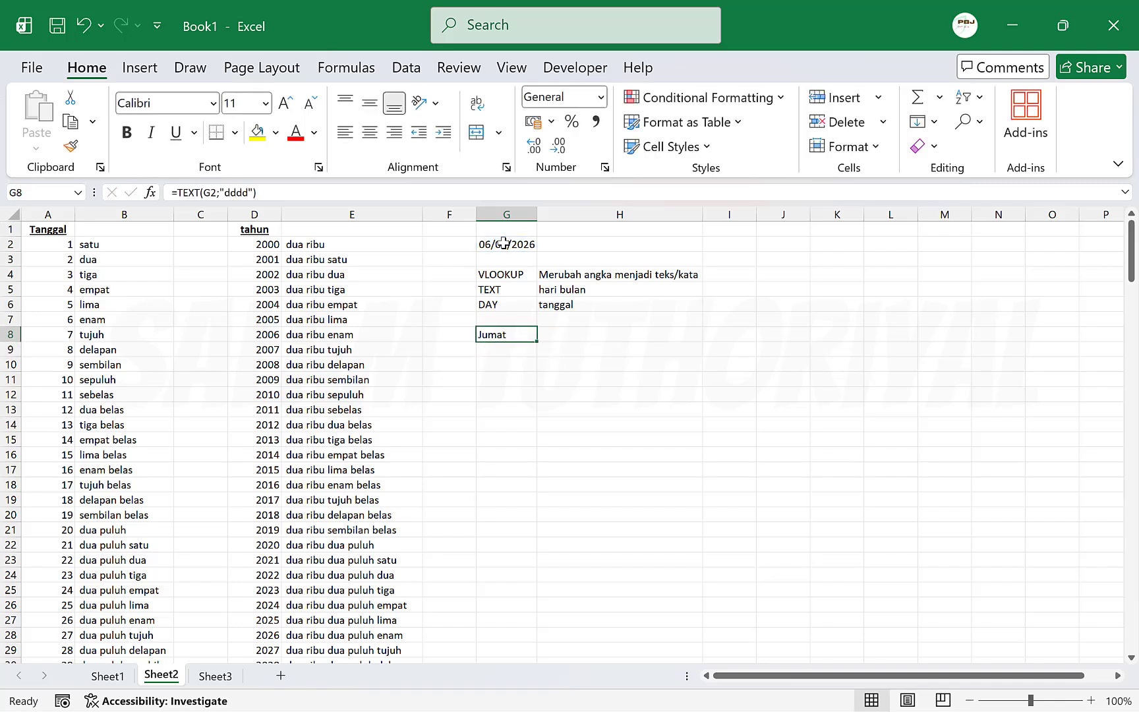
- Enter the formula =TEXT(G2;"mmmm") in cell G9 to extract the month name from the date
key("Down")
type("=text(")
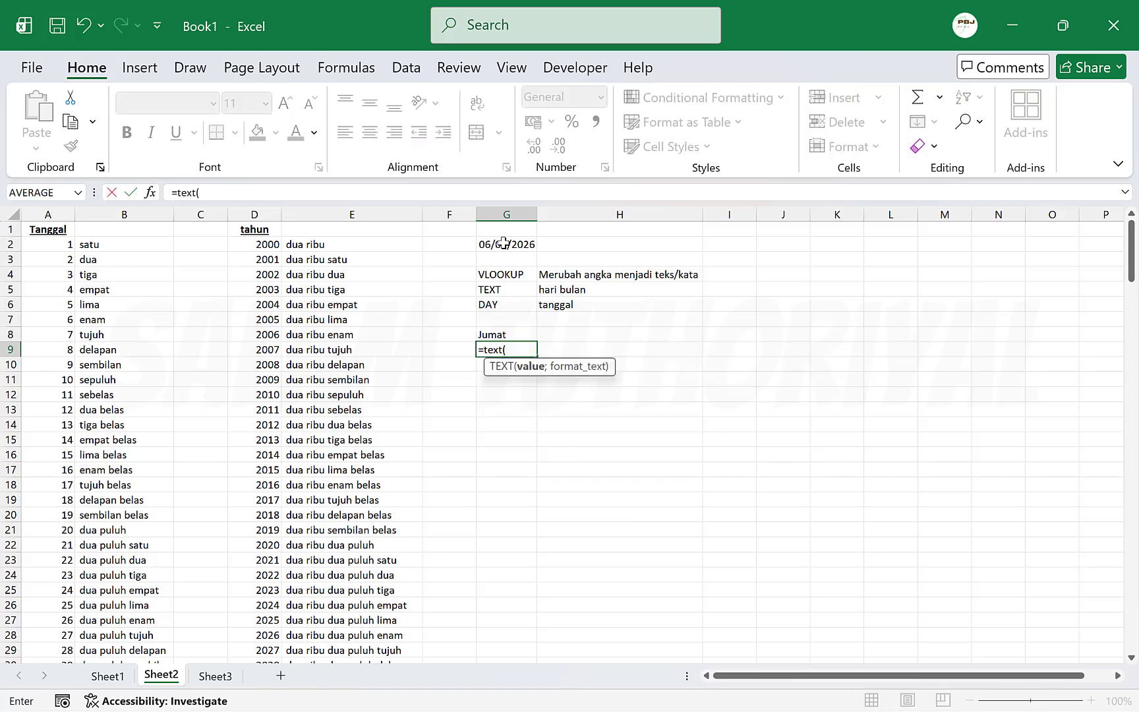
left_click(503, 244)
type(";\"")
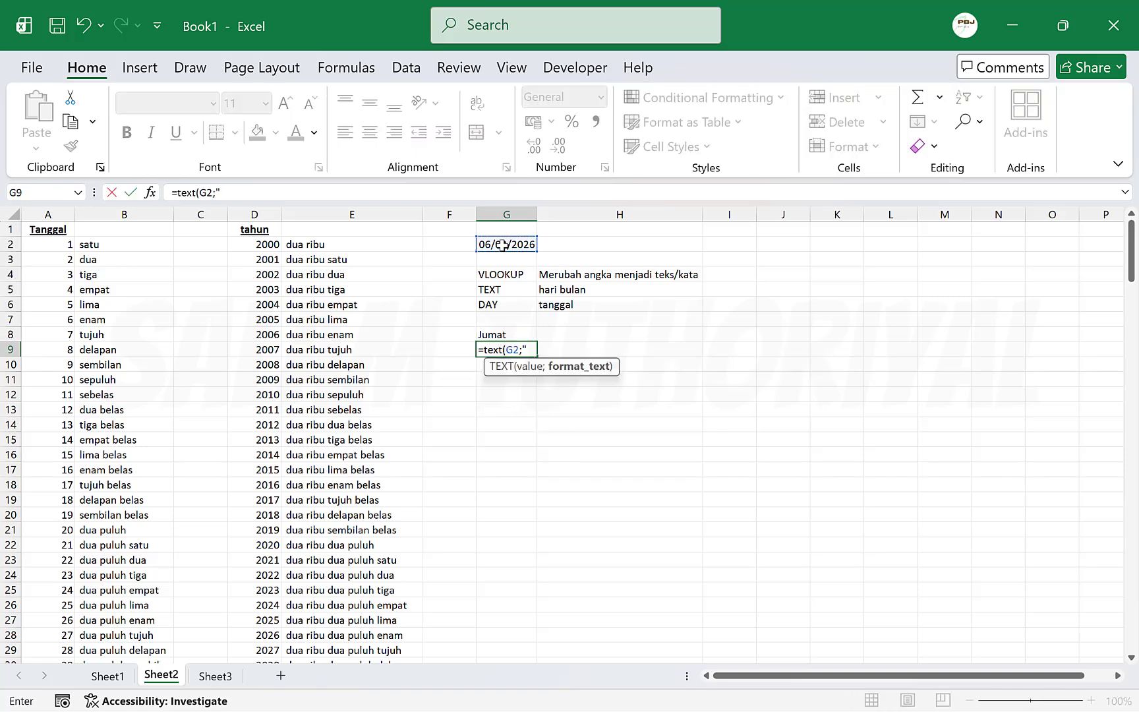
type("mmmm\")")
key("ctrl+Return")
- Enter the formula =DAY(G2) in cell G10 to extract the day number from the date
key("Down")
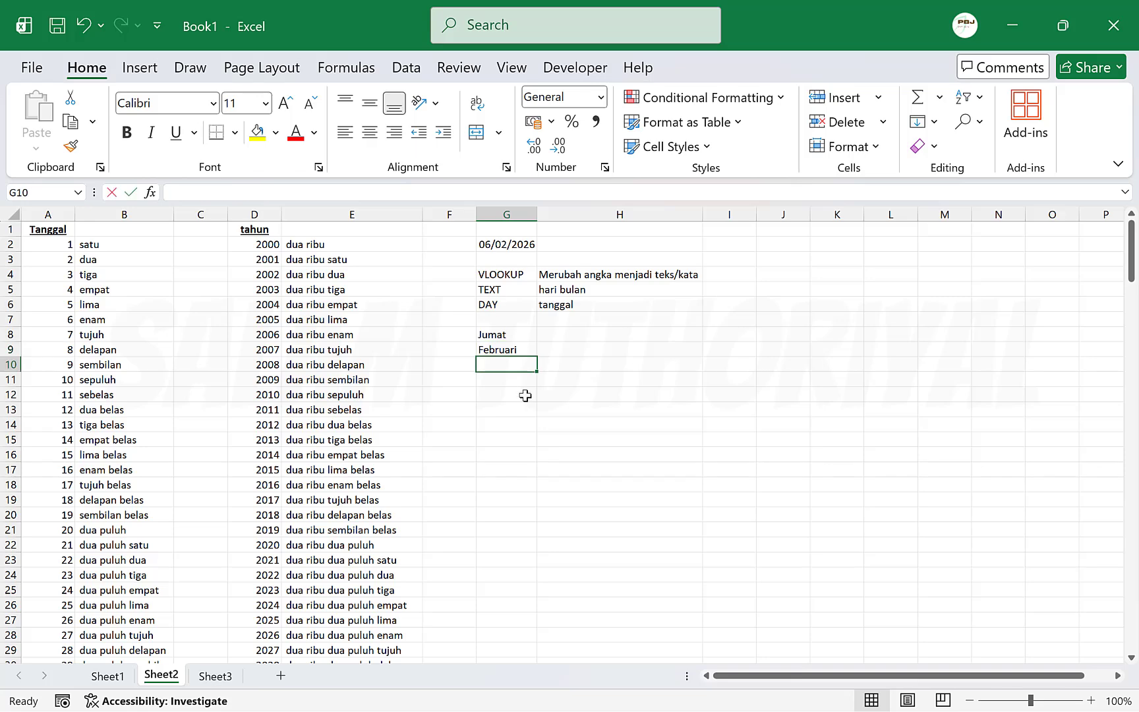
type("=day(")
left_click(509, 244)
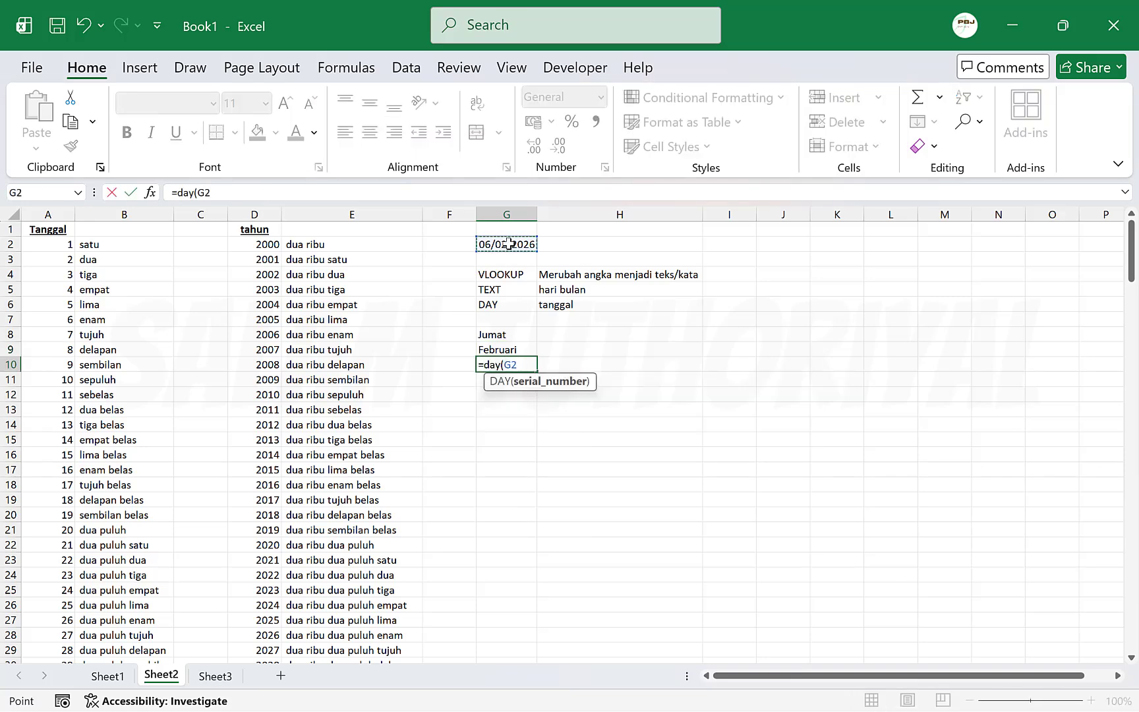
type(")")
key("Return")
- Left-align the day number in cell G10
key("Up")
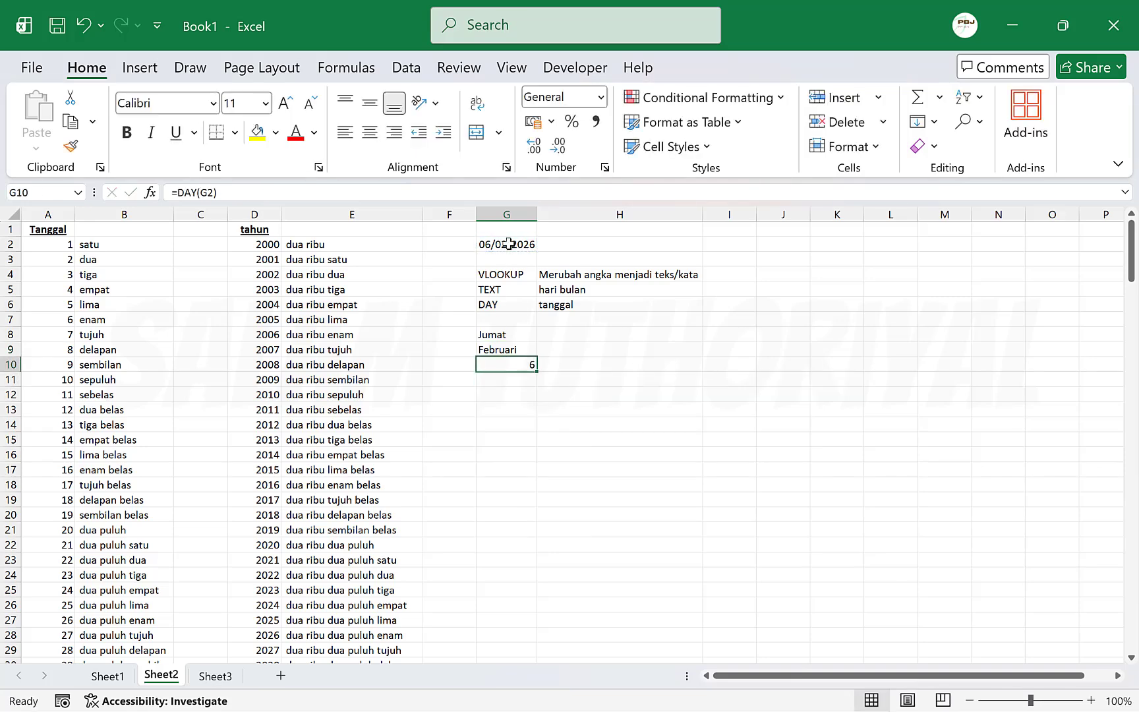
key("alt+h")
key("a")
key("l")
key("Return")
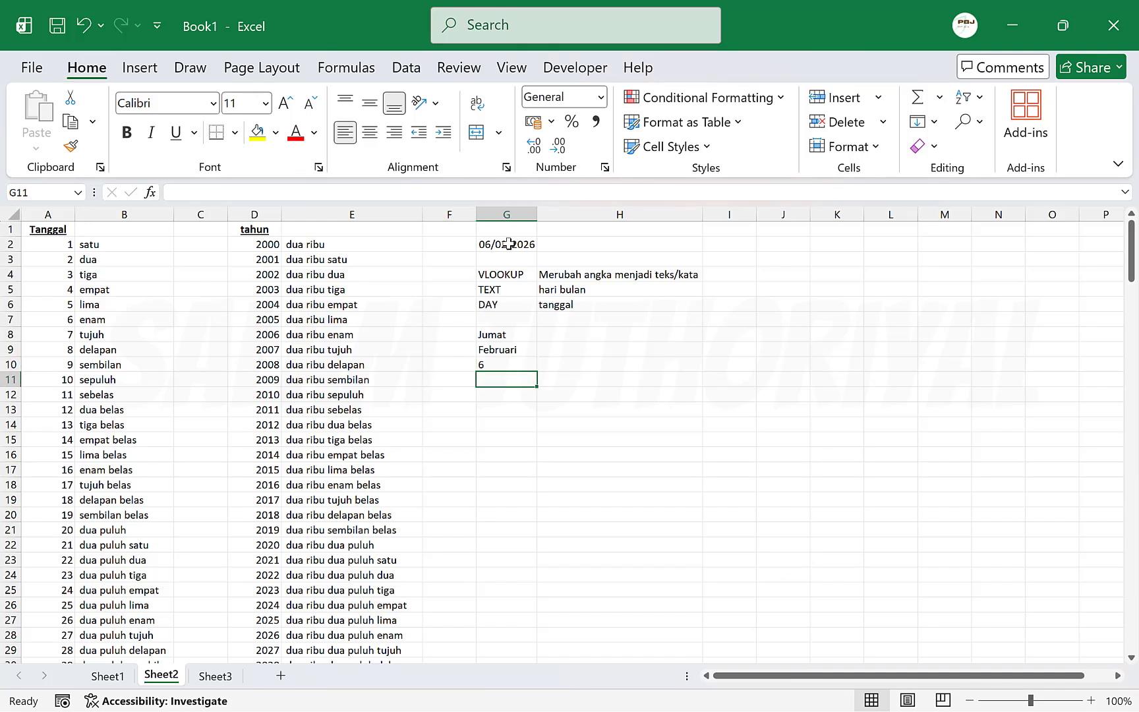
- Enter the formula =YEAR(G2) in cell G11 to extract the year from the date
type("=year")
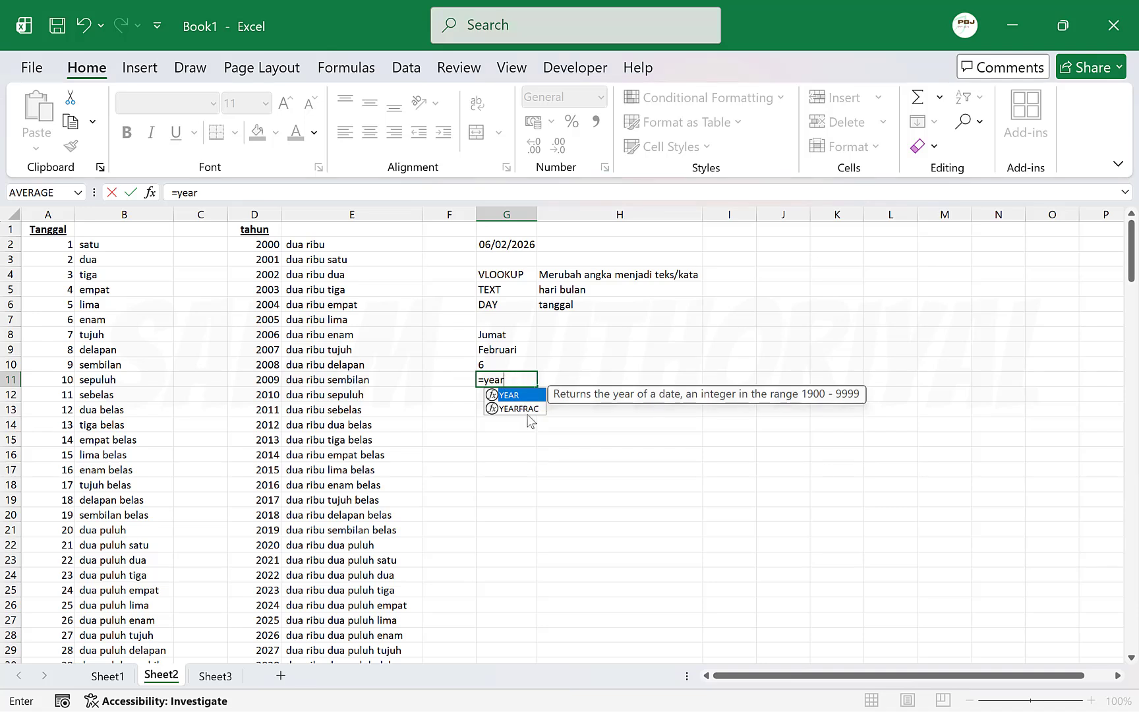
type("(")
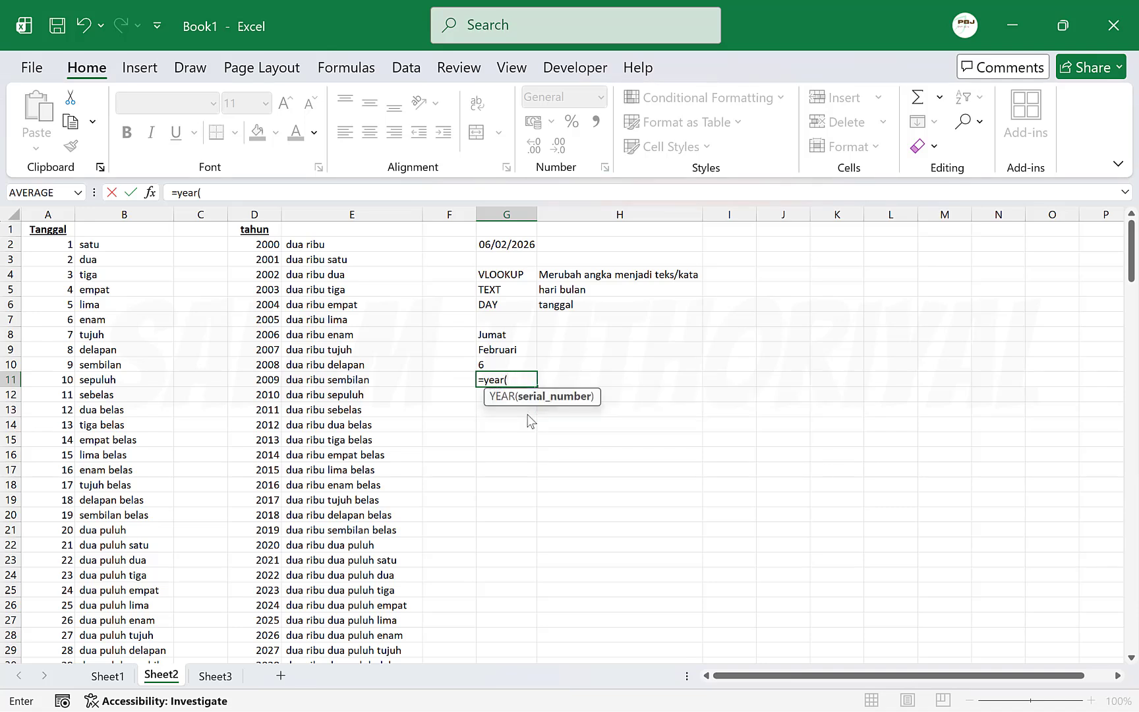
left_click(504, 245)
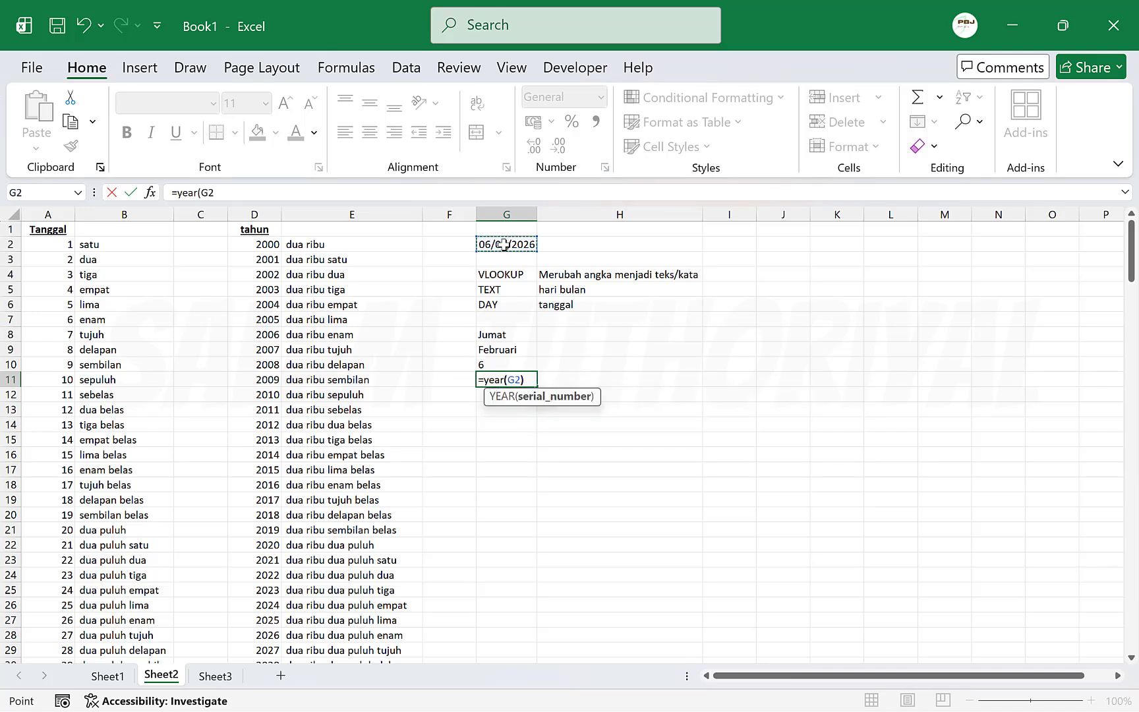
key("Return")
- Insert a blank cell at G7, shifting the formula cells below it down
key("Up")
key("Up")
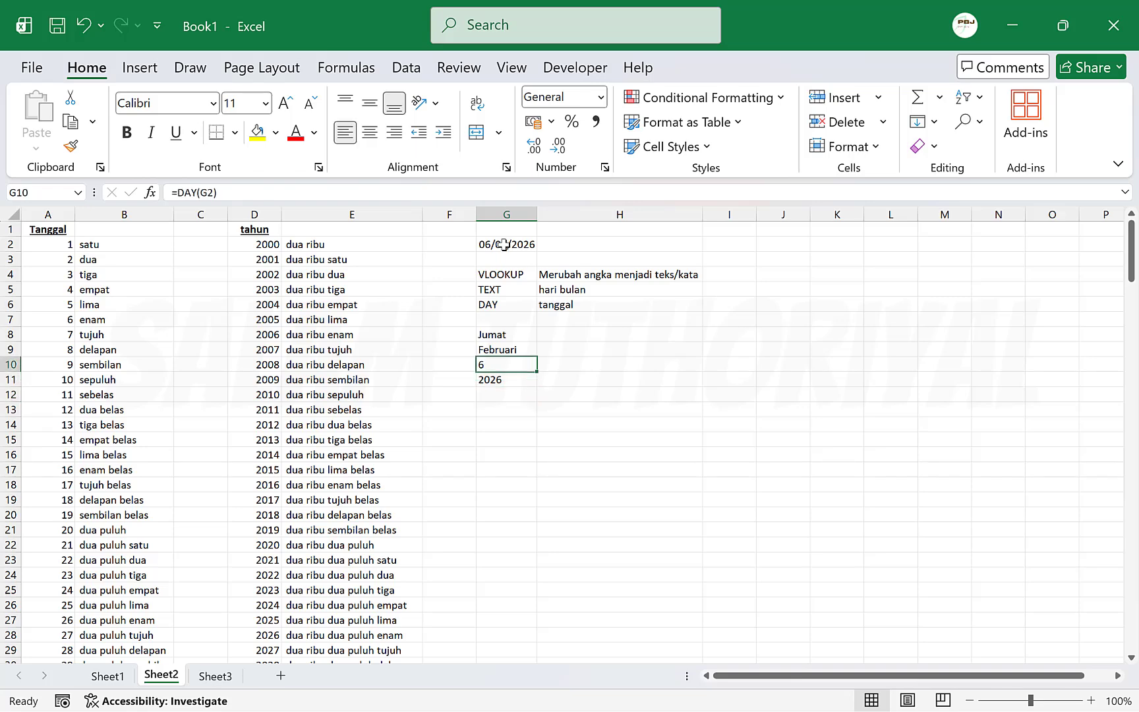
key("Up")
key("Up")
key("shift+Down")
key("shift+Down")
key("shift+Down")
key("Up")
key("ctrl+shift+plus")
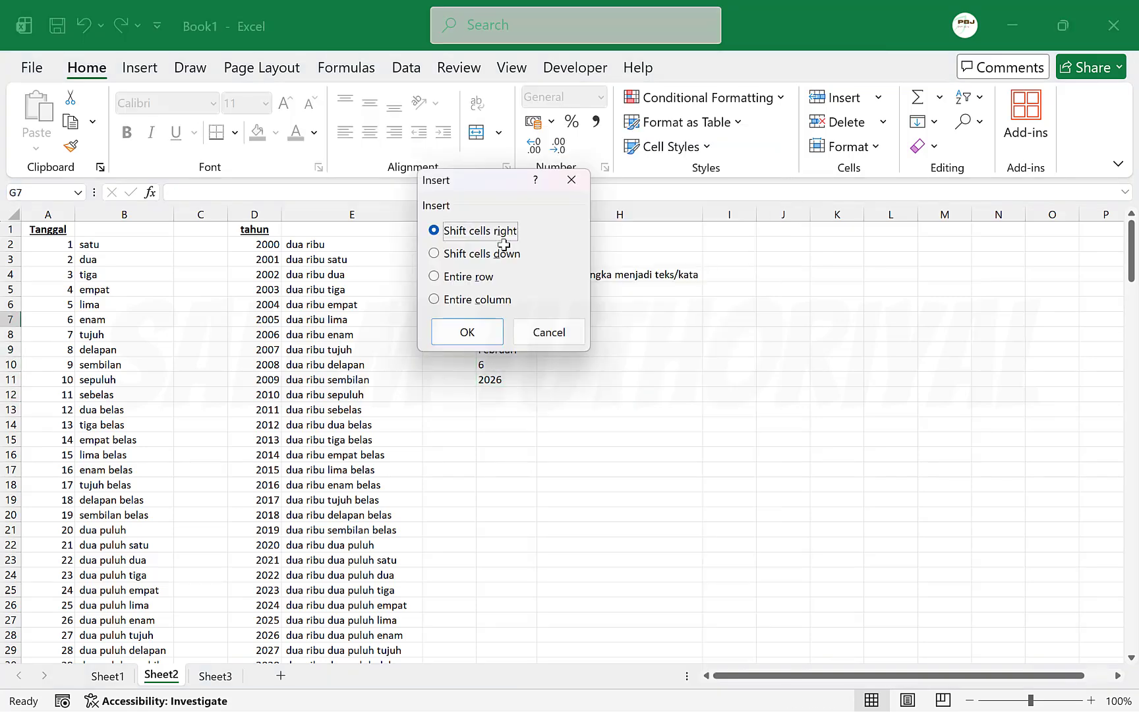
key("Down")
key("Return")
- Enter the function label YEAR in cell G7 and describe it with "tahun" in cell H7
key("Caps_Lock")
type("YEAR")
key("Tab")
key("Caps_Lock")
type("tahun")
key("Down")
- Enter the sample full date text "Jumat, 6 Februari 2026" in cell G14
key("Down")
key("Down")
key("Down")
key("Down")
key("Down")
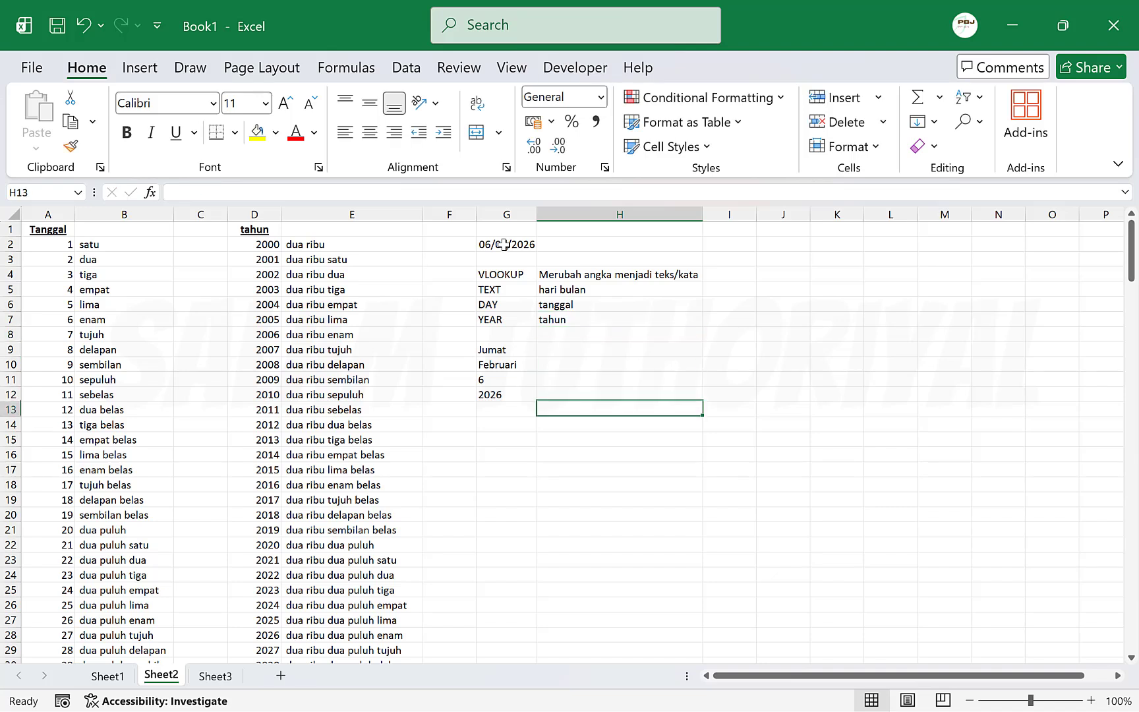
key("Left")
key("Down")
key("Down")
key("Up")
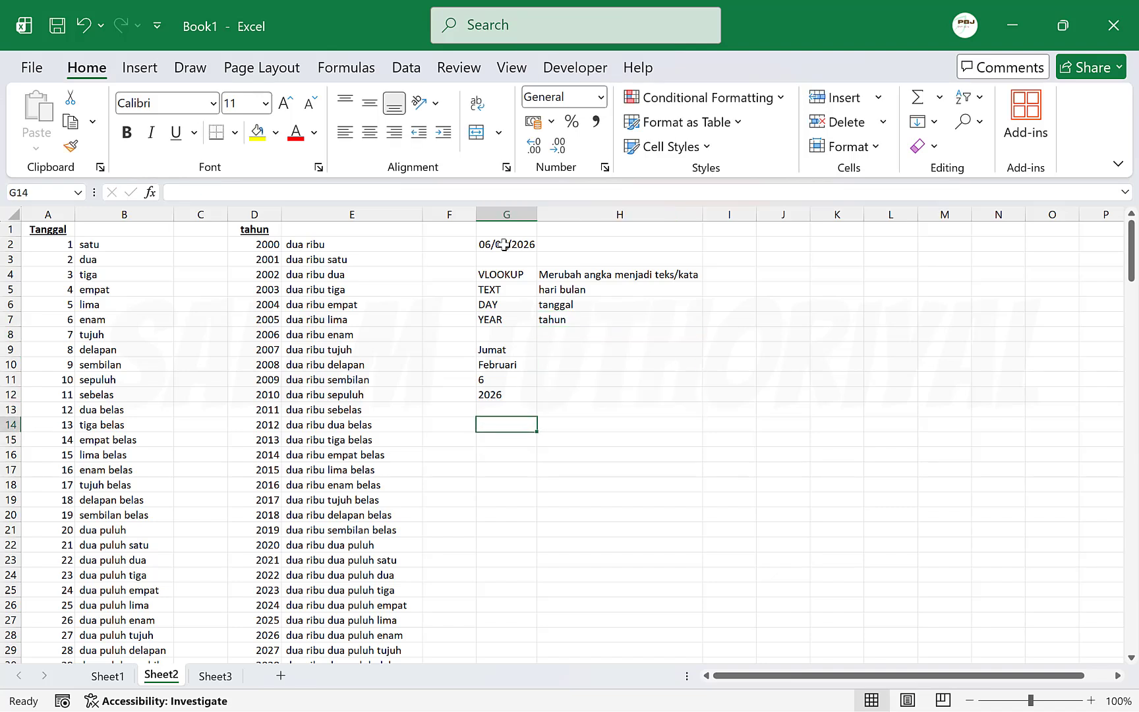
type("Jumat")
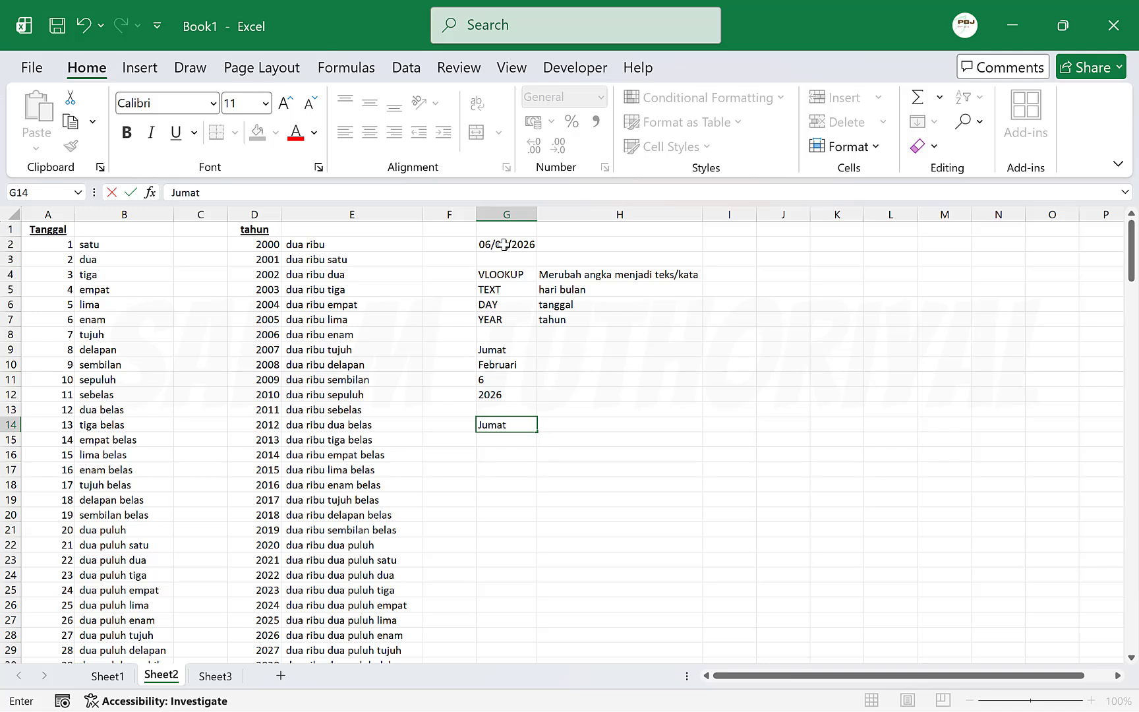
type(", 6 Februari 2026")
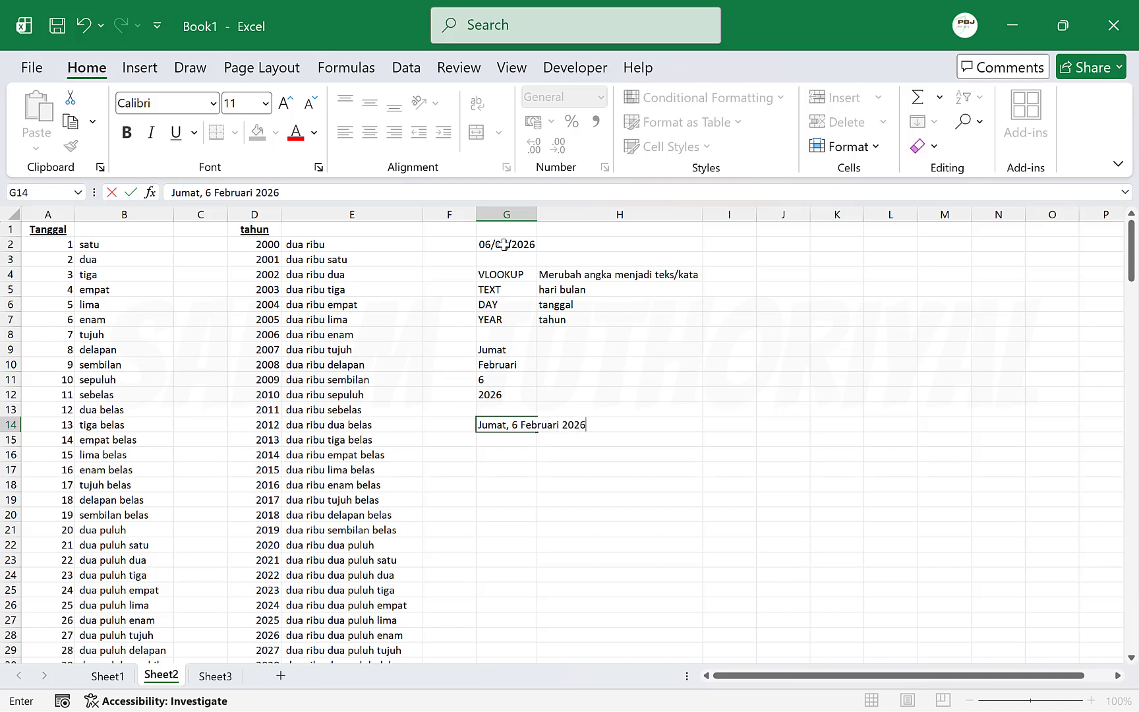
key("Return")
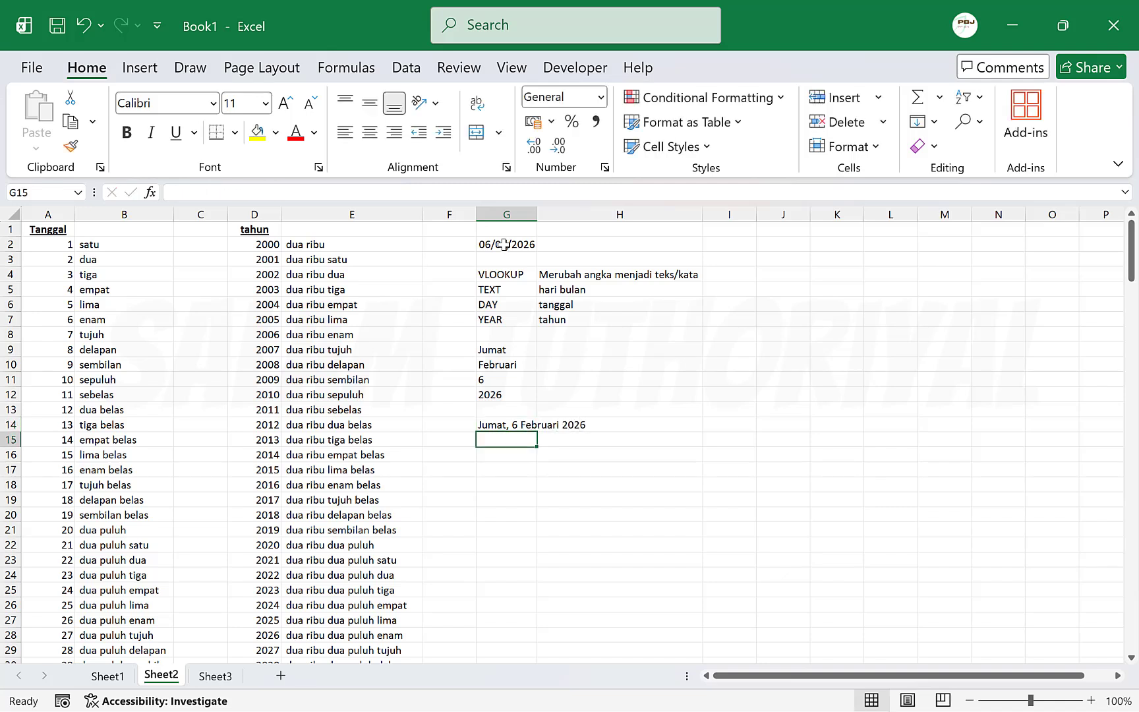
- Enter the sample worded date text "Jumat, enam Februari dua ribu dua puluh enam" in cell G15
type("Jumat,")
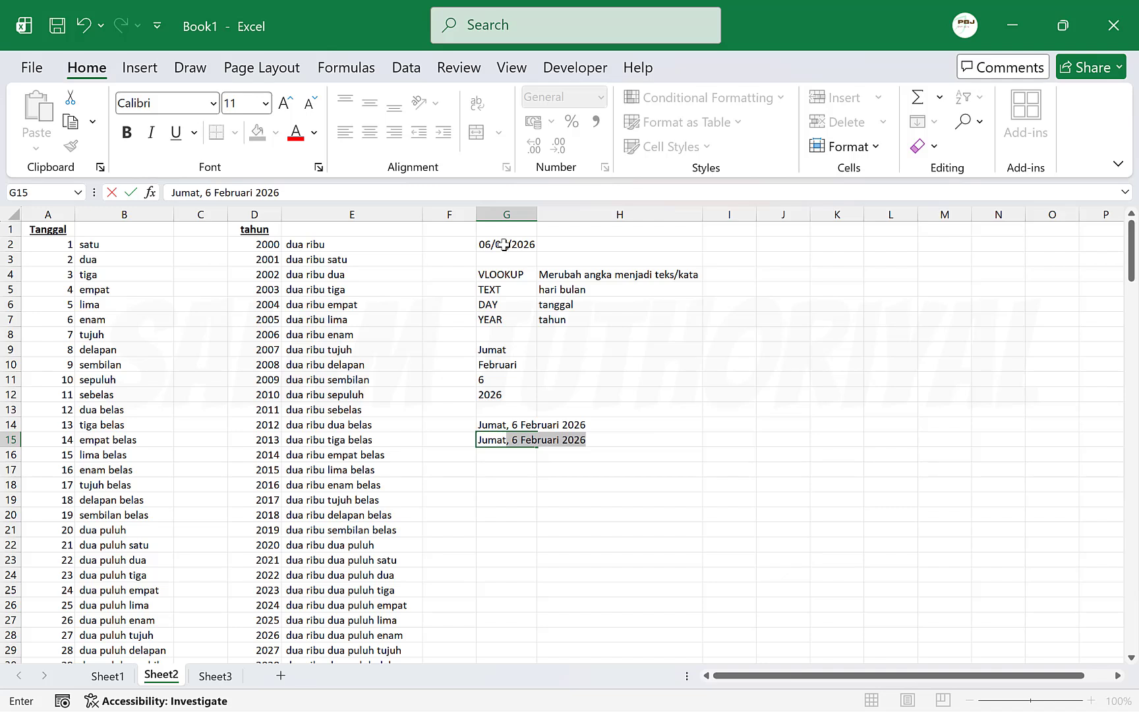
type(" ena")
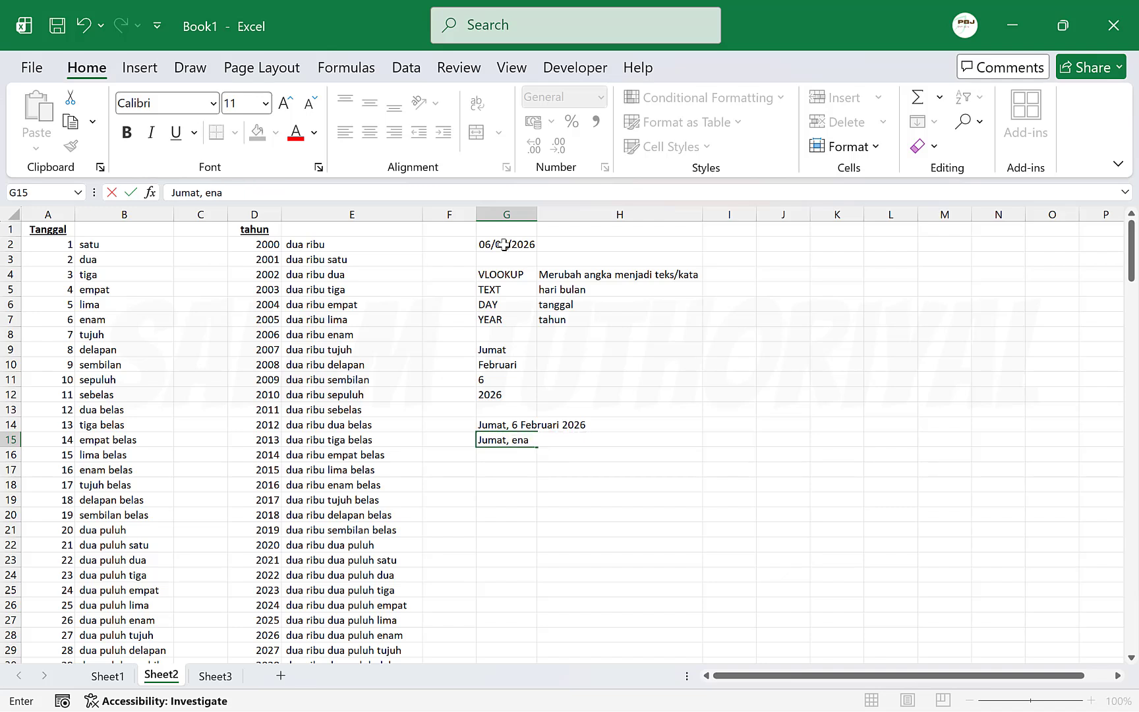
type("m Februari dua ")
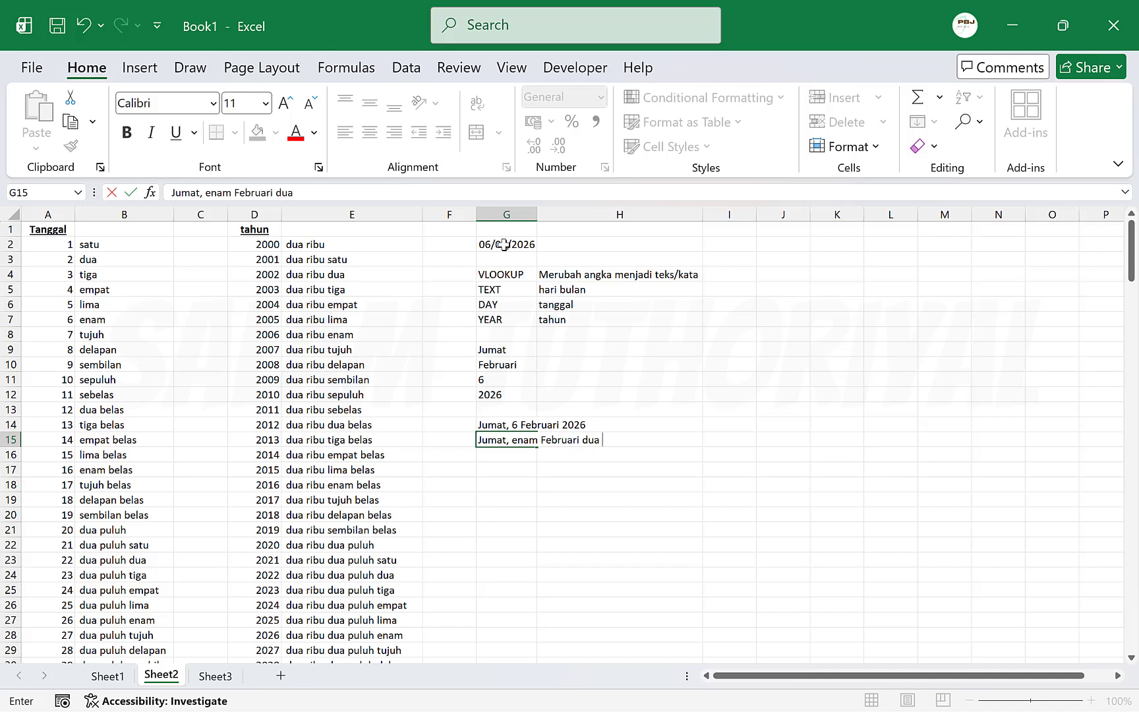
type("ribu dua puluh enam")
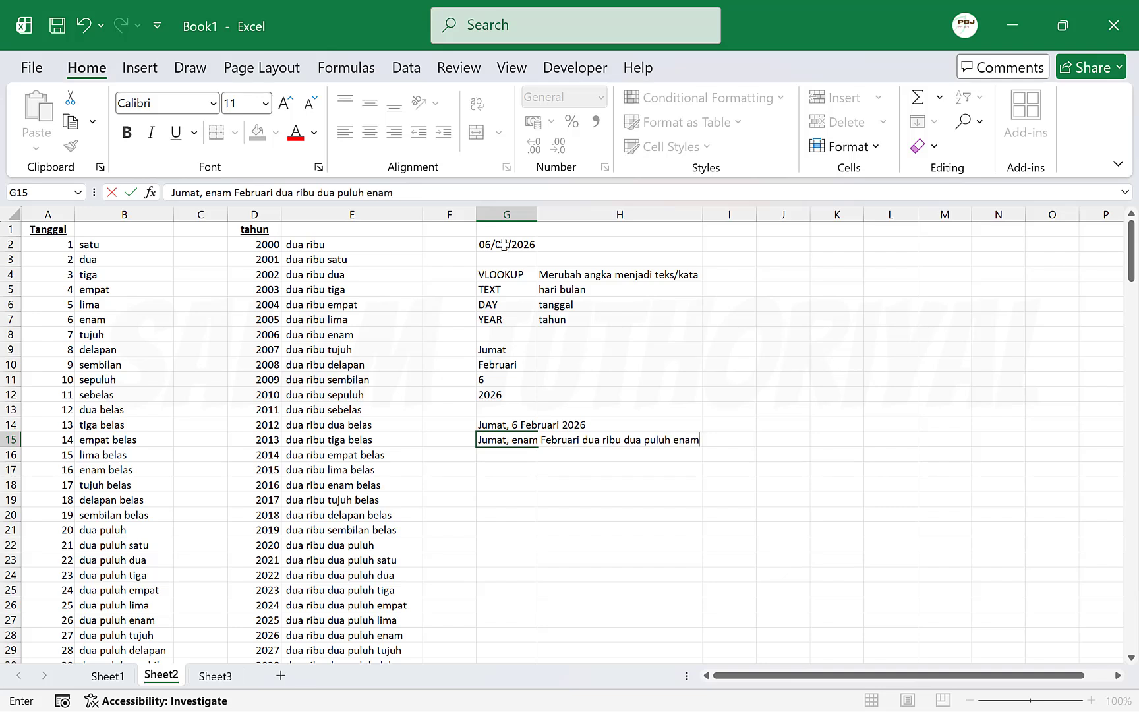
key("Return")
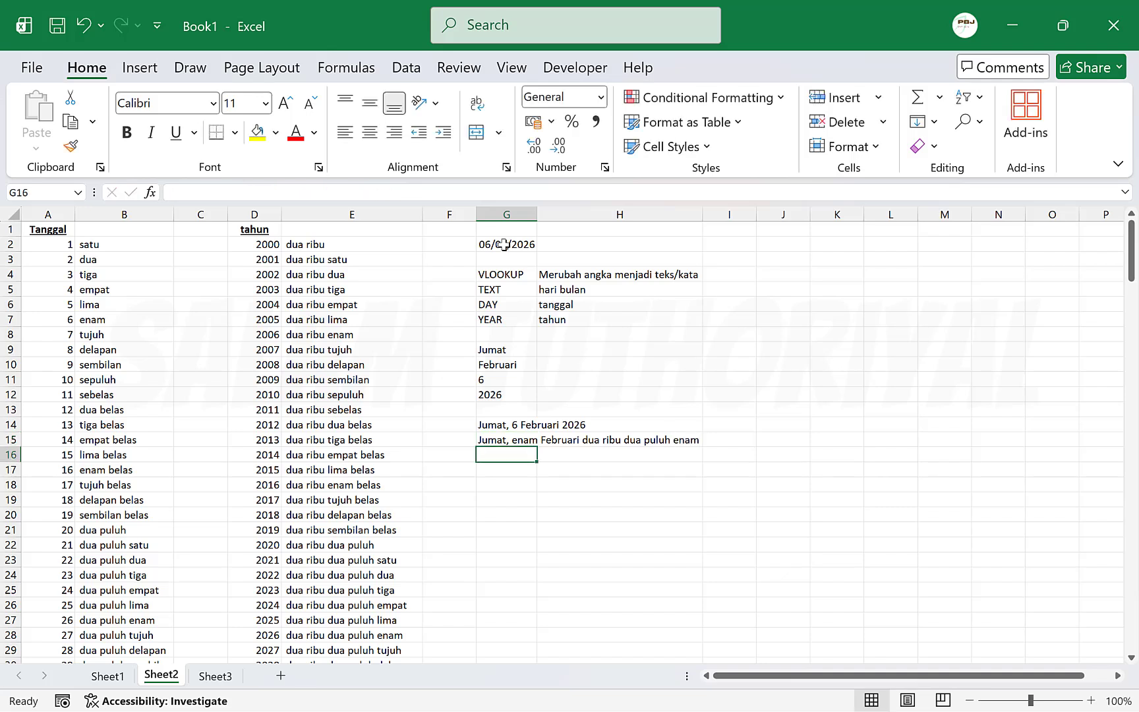
key("Up")
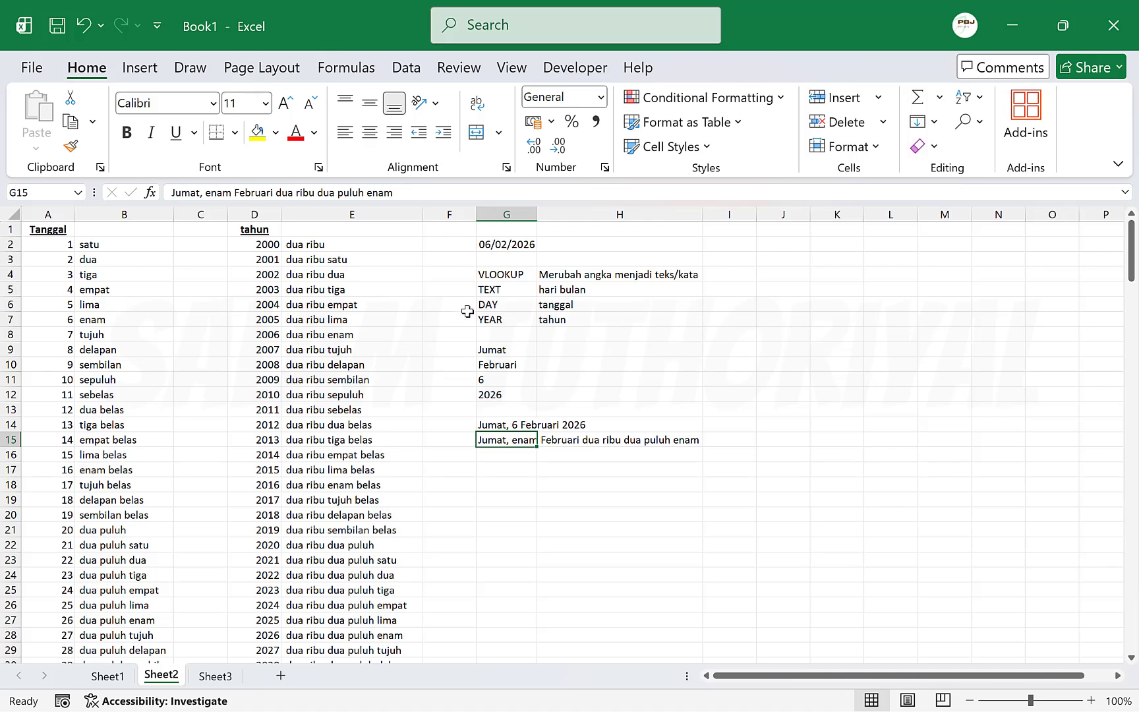
- Try the formula =terbilan(G11) in cell H11 to spell out the day number in words
left_click(504, 383)
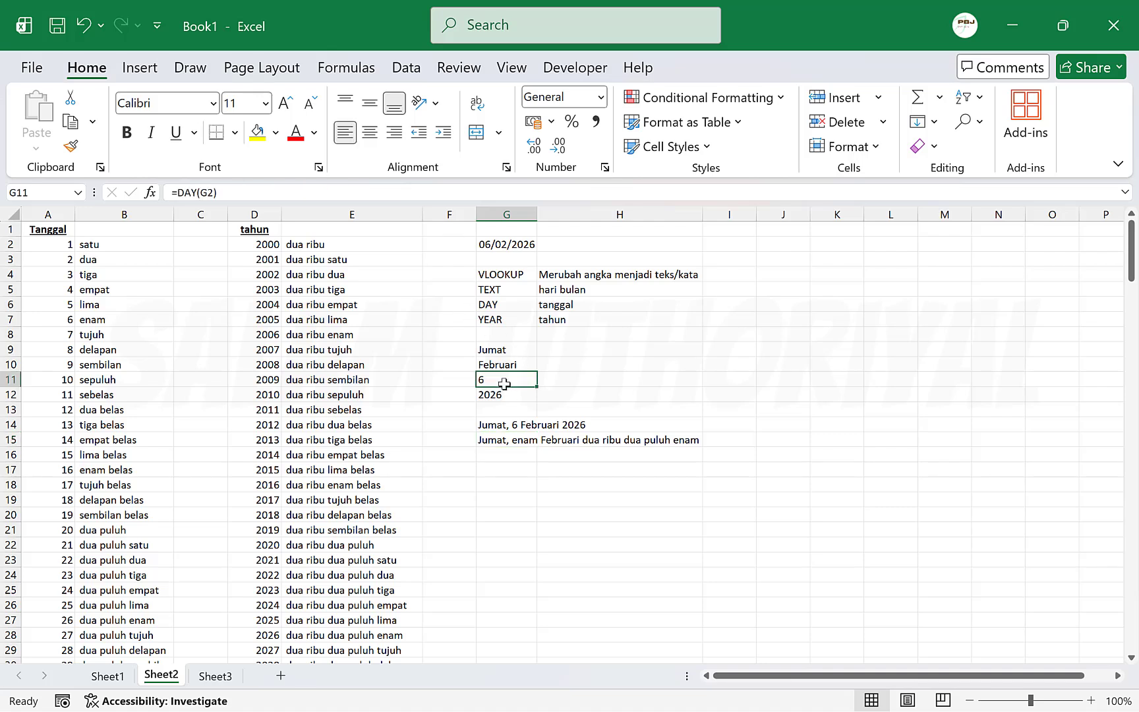
key("shift+Down")
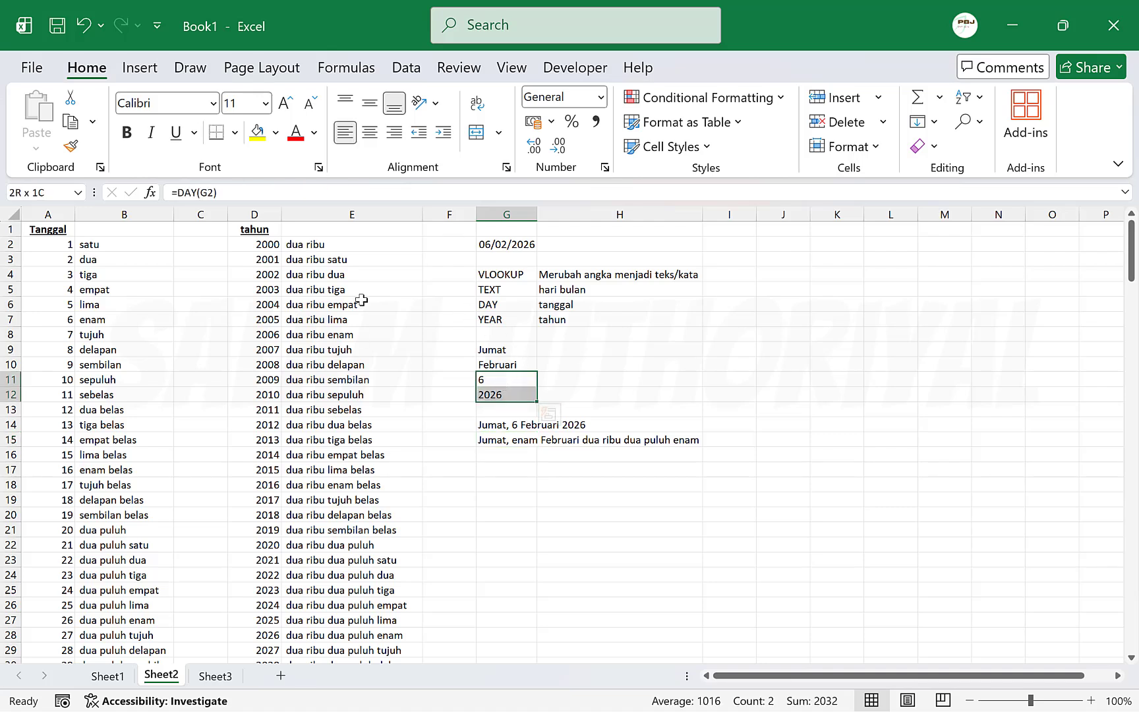
left_click(643, 384)
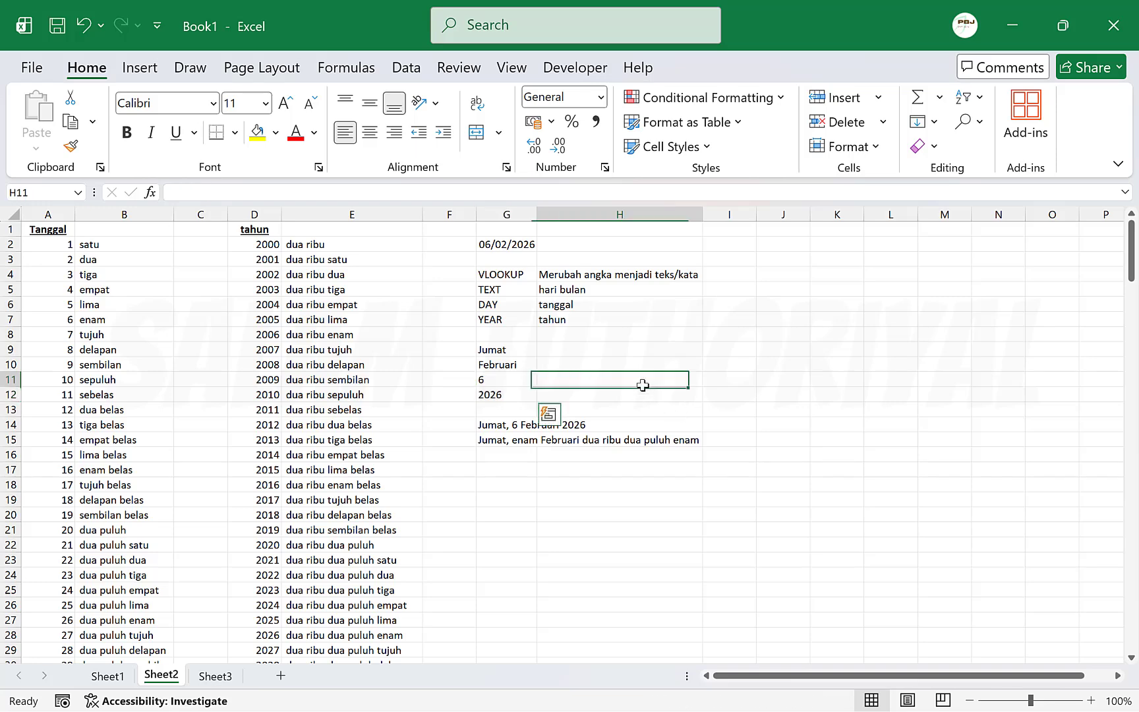
type("=")
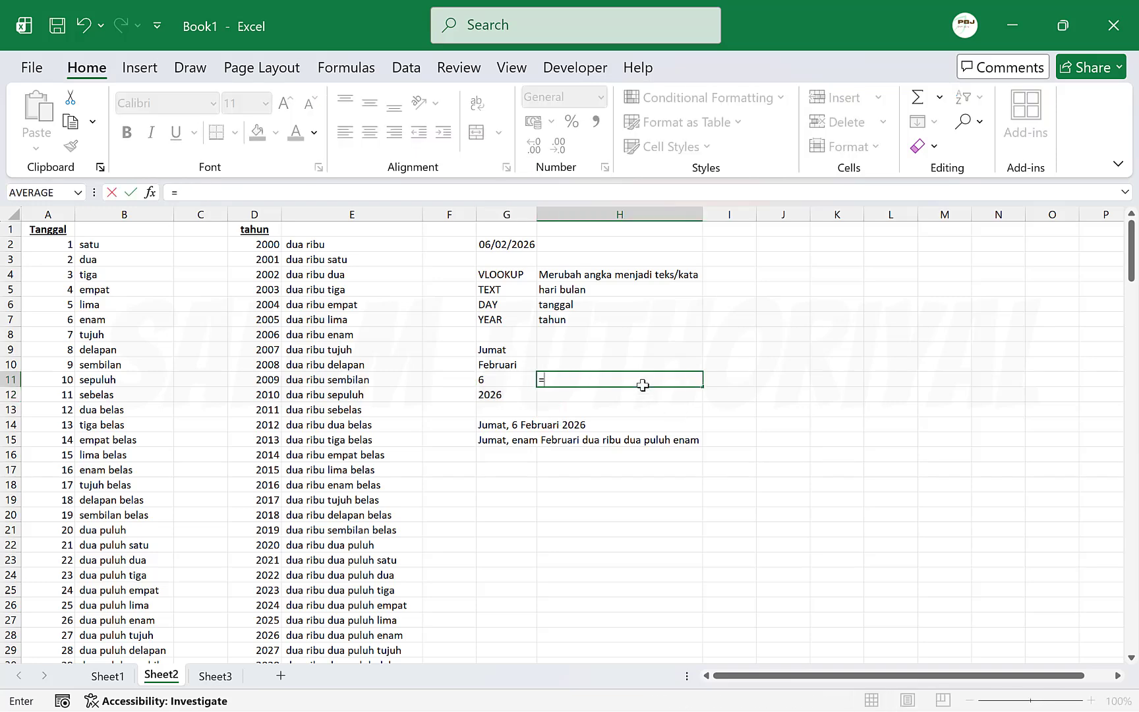
type("terbilan")
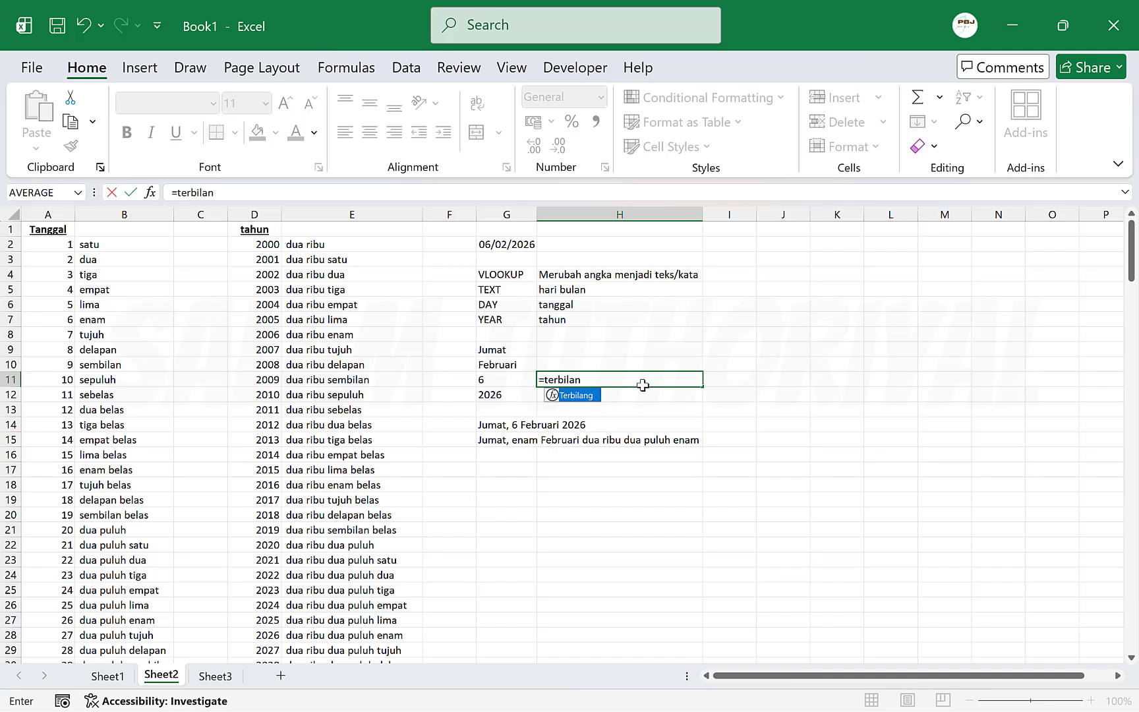
type("(")
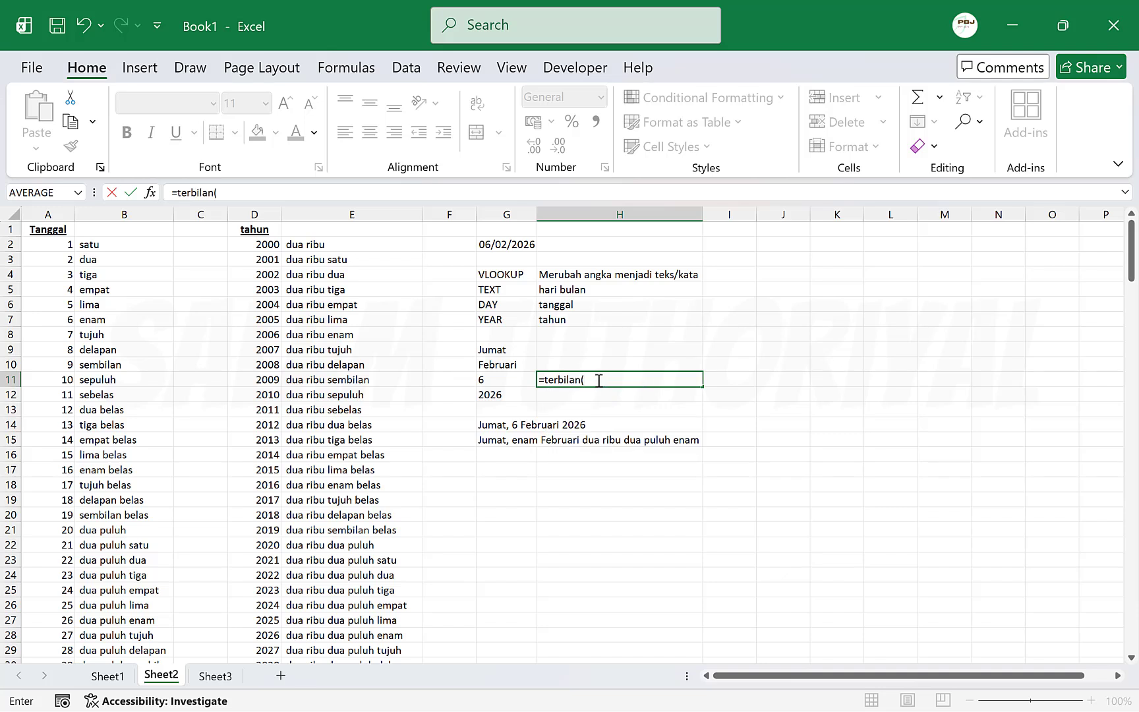
left_click(502, 376)
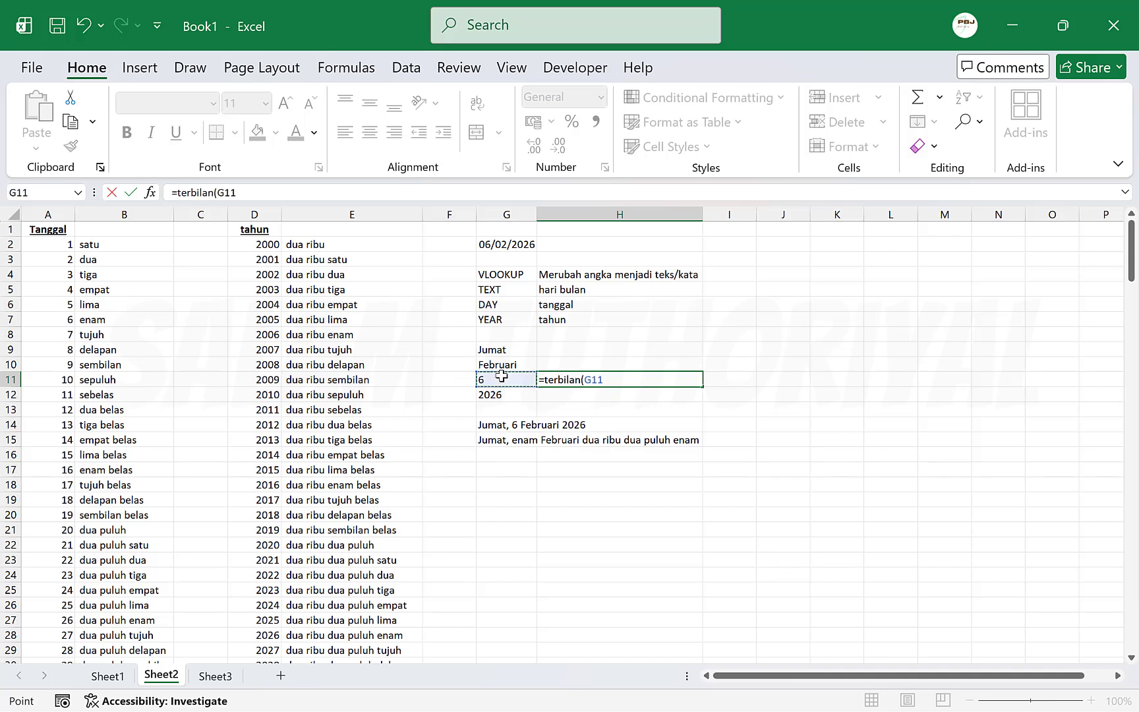
key("Return")
key("Up")
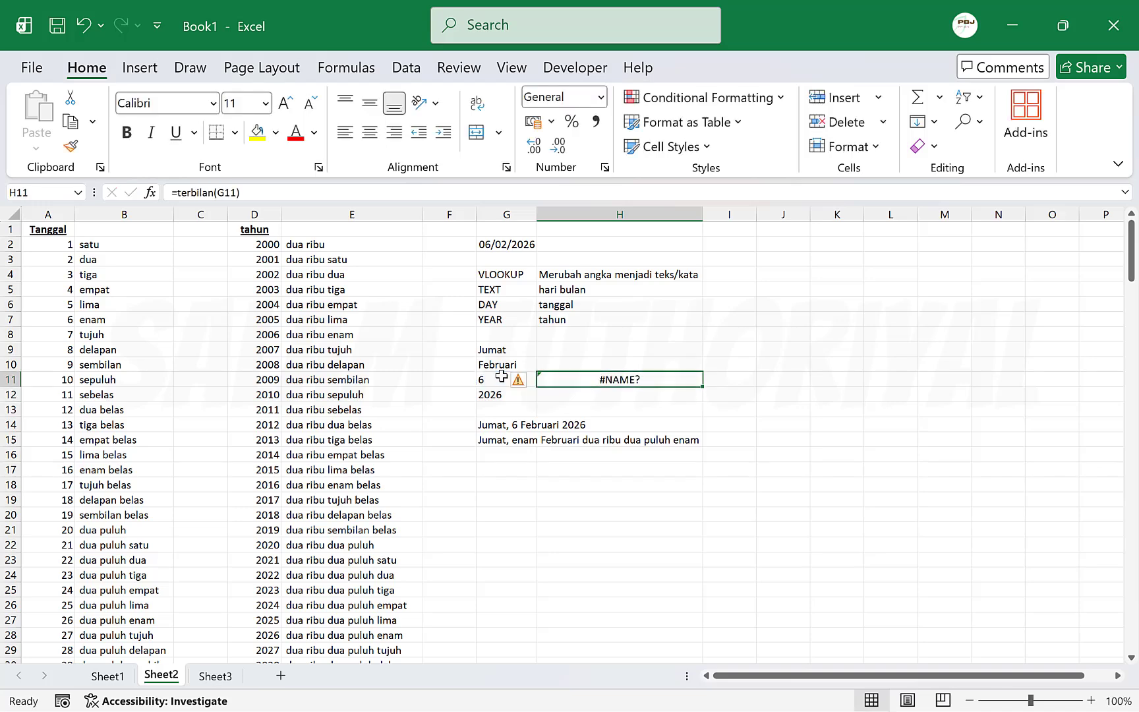
- Correct the function name in cell H11 so the formula reads =terbilang(G11)
key("F2")
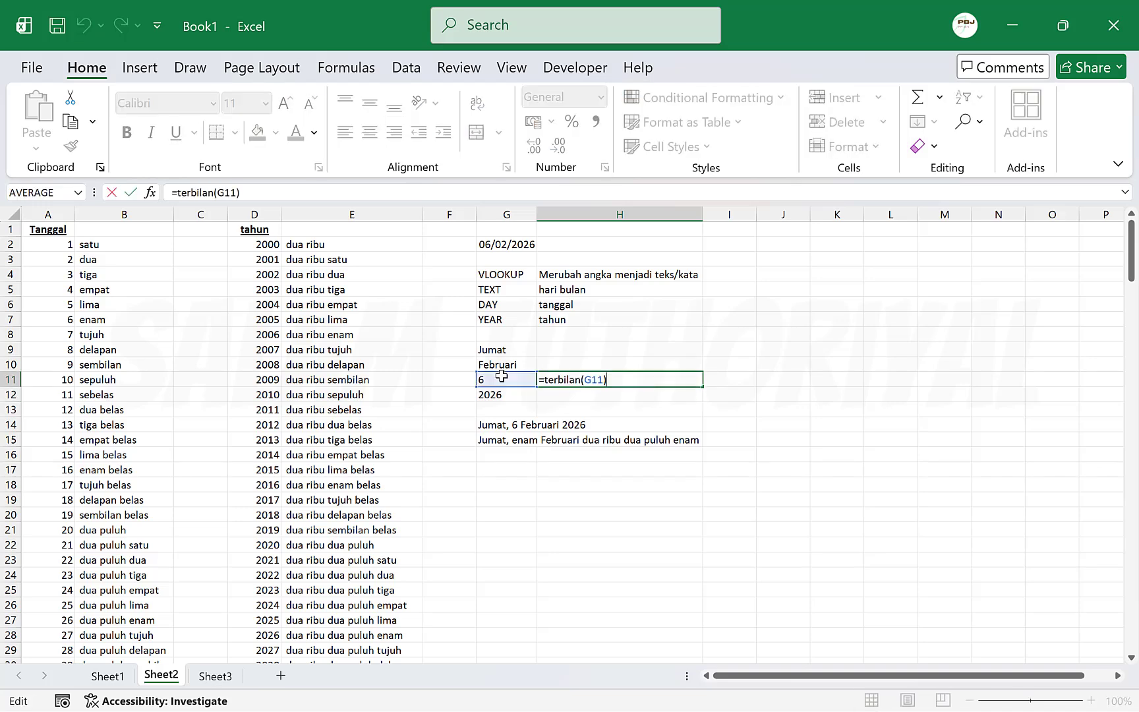
left_click(581, 381)
type("g")
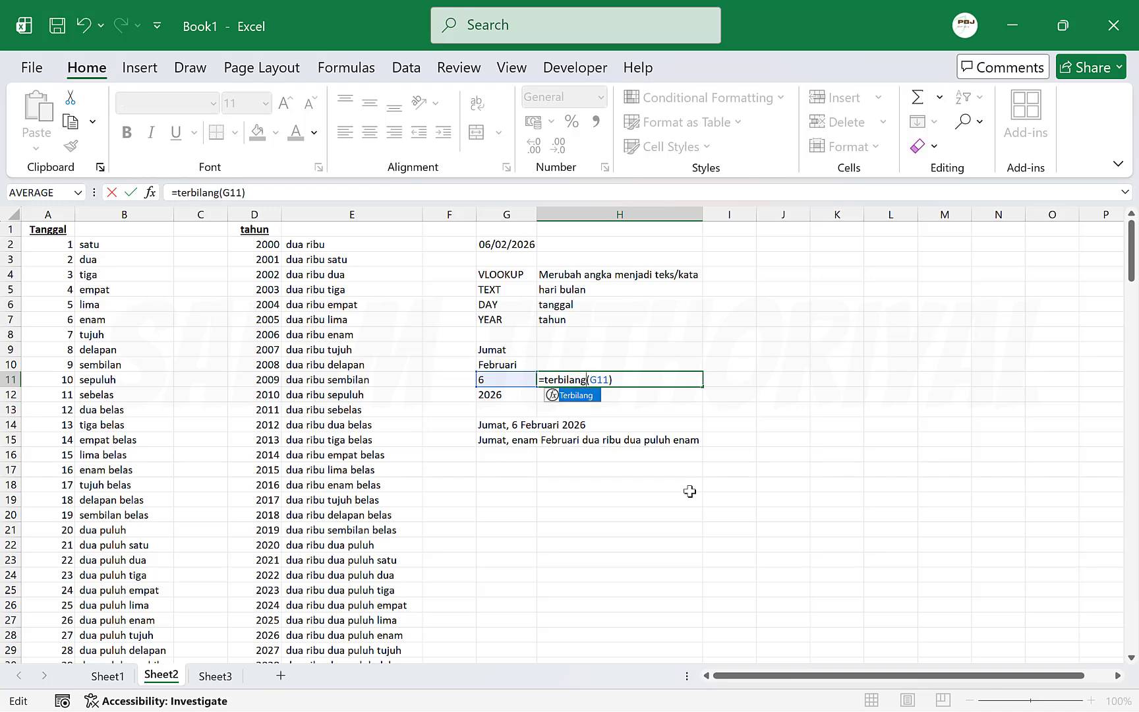
key("Return")
- Enter the formula =terbilang(G12) in cell H12 to spell out the year in words
type("=")
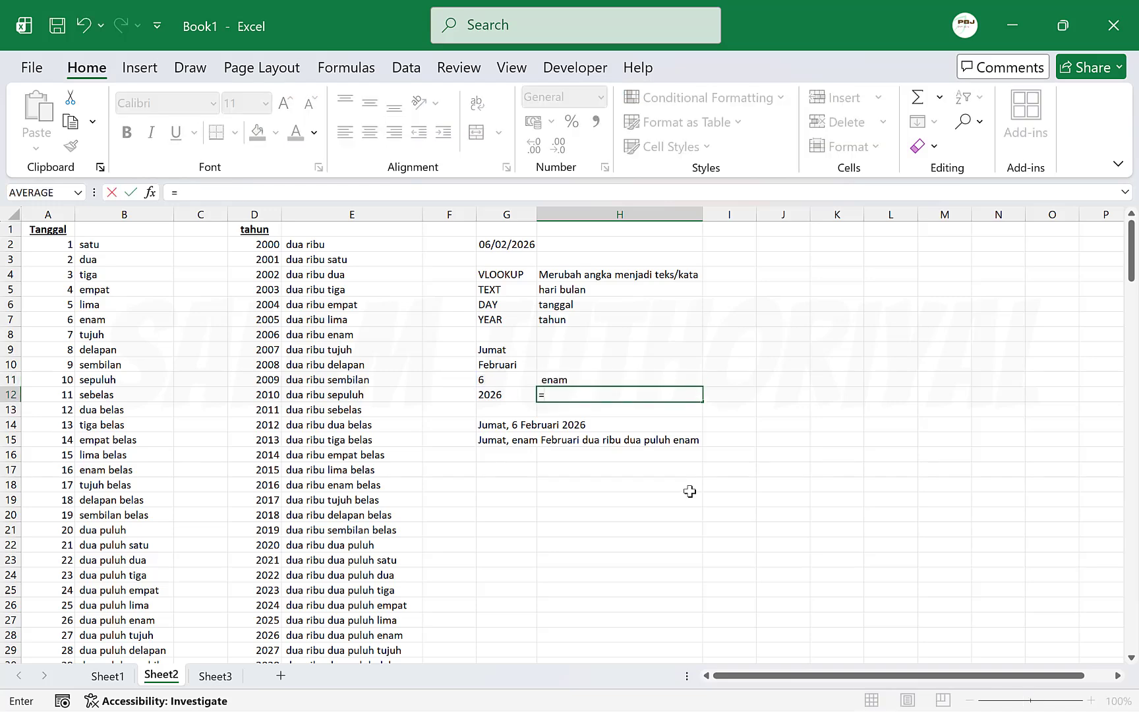
type("terbilang(")
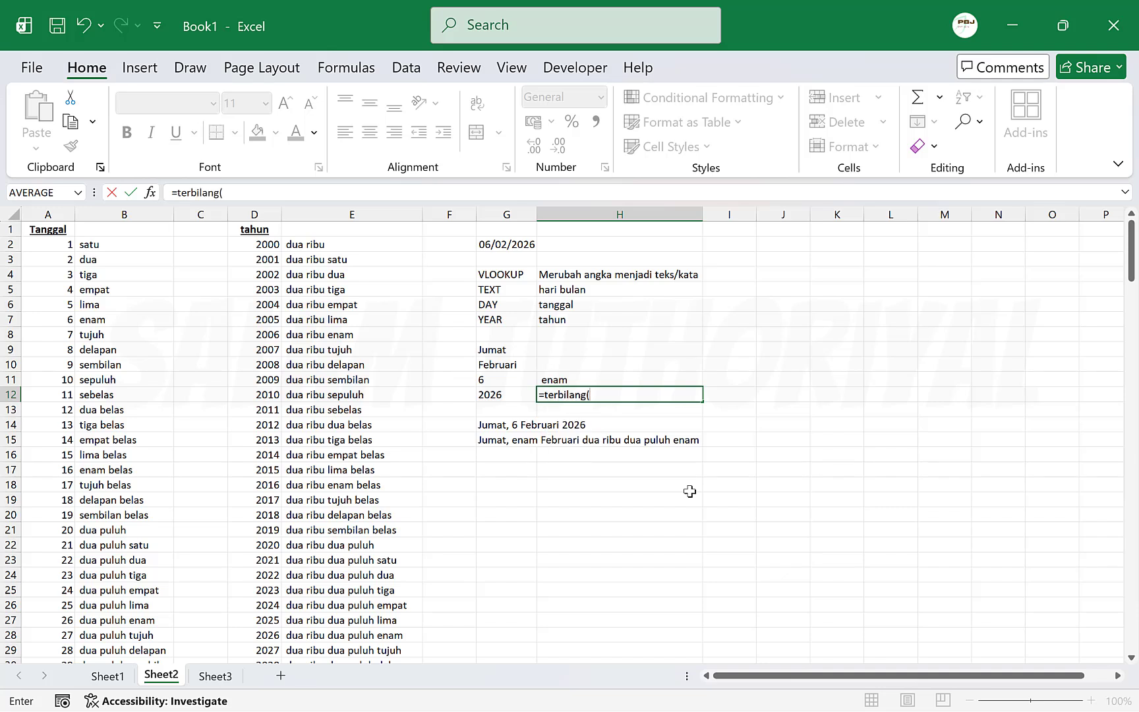
left_click(501, 395)
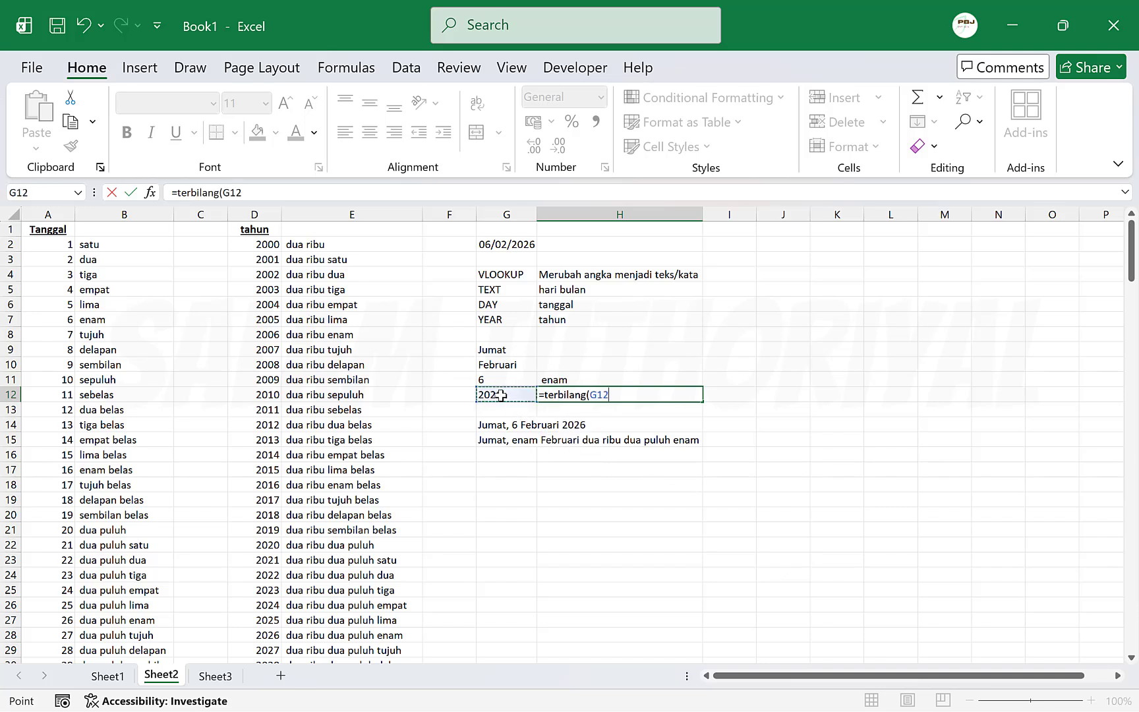
key("Return")
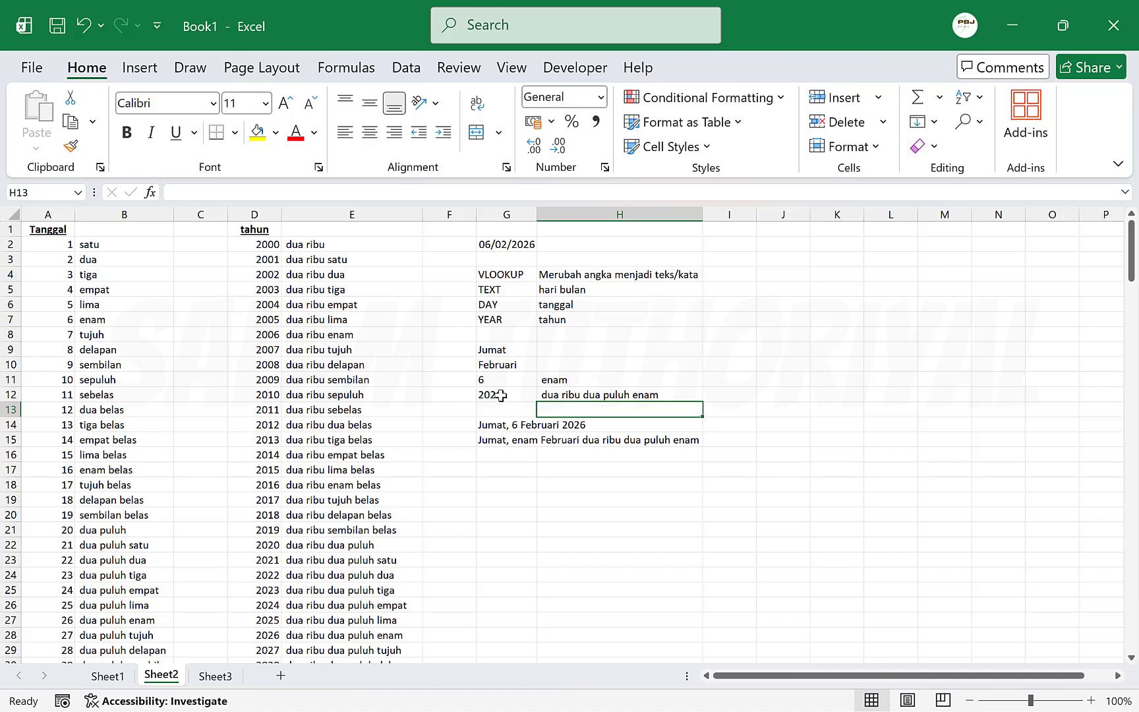
- Clear the two terbilang formulas from cells H11:H12
key("Up")
key("shift+Up")
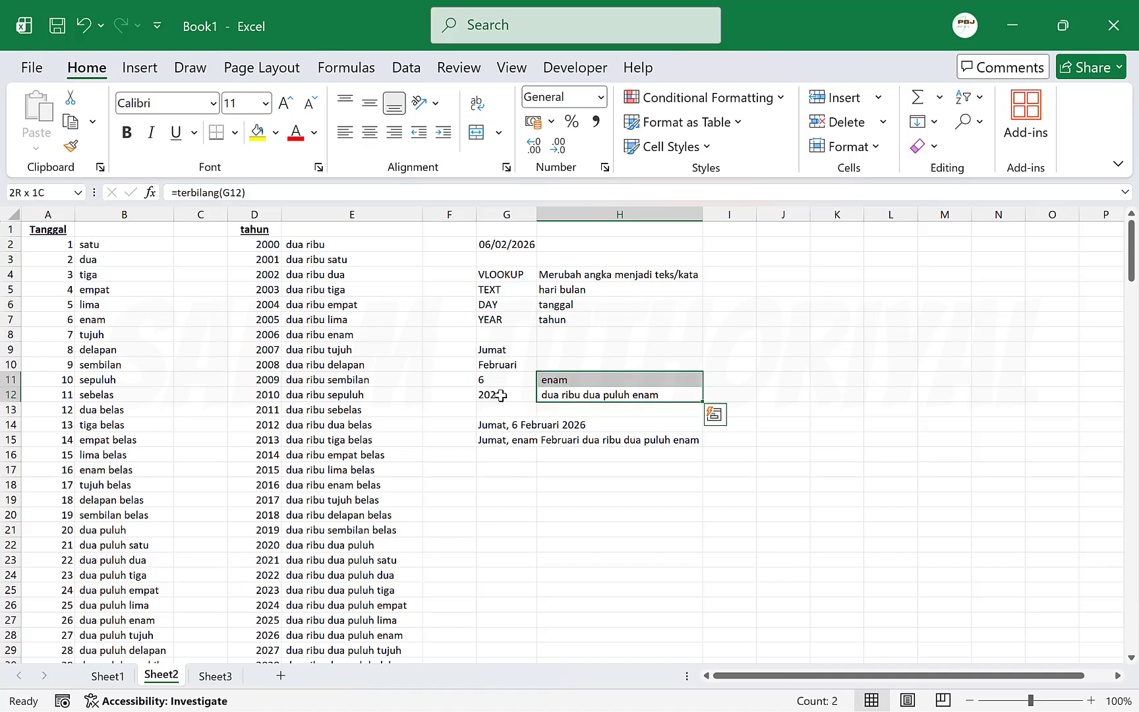
key("Delete")
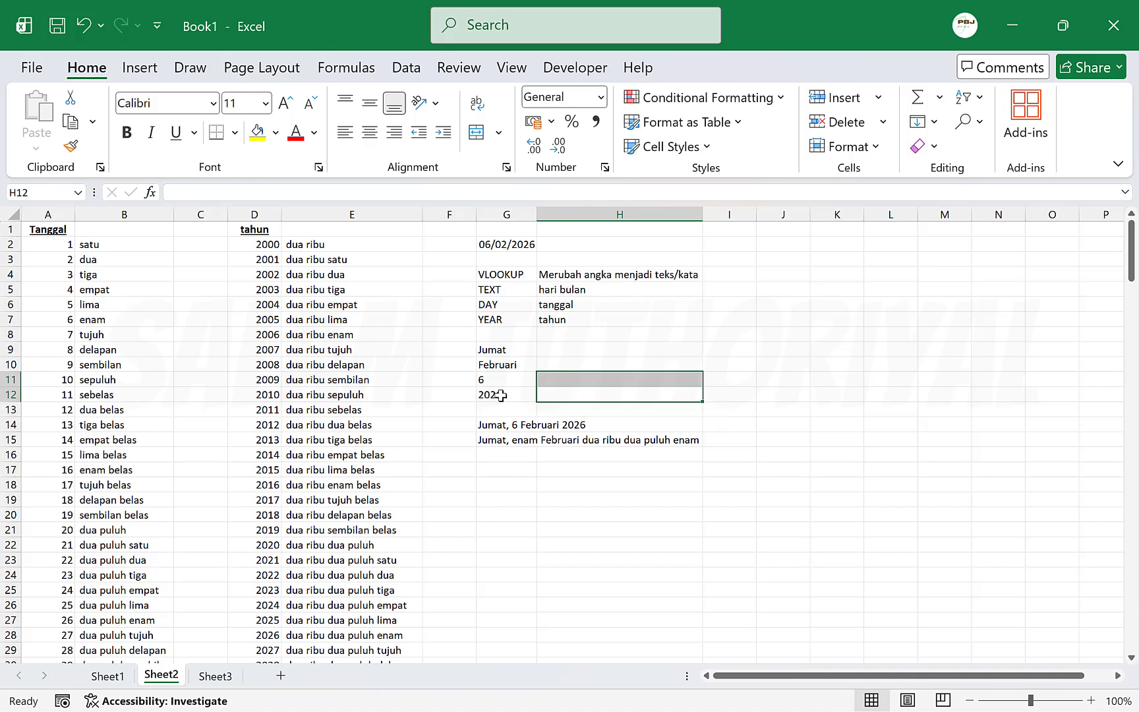
left_click(47, 247)
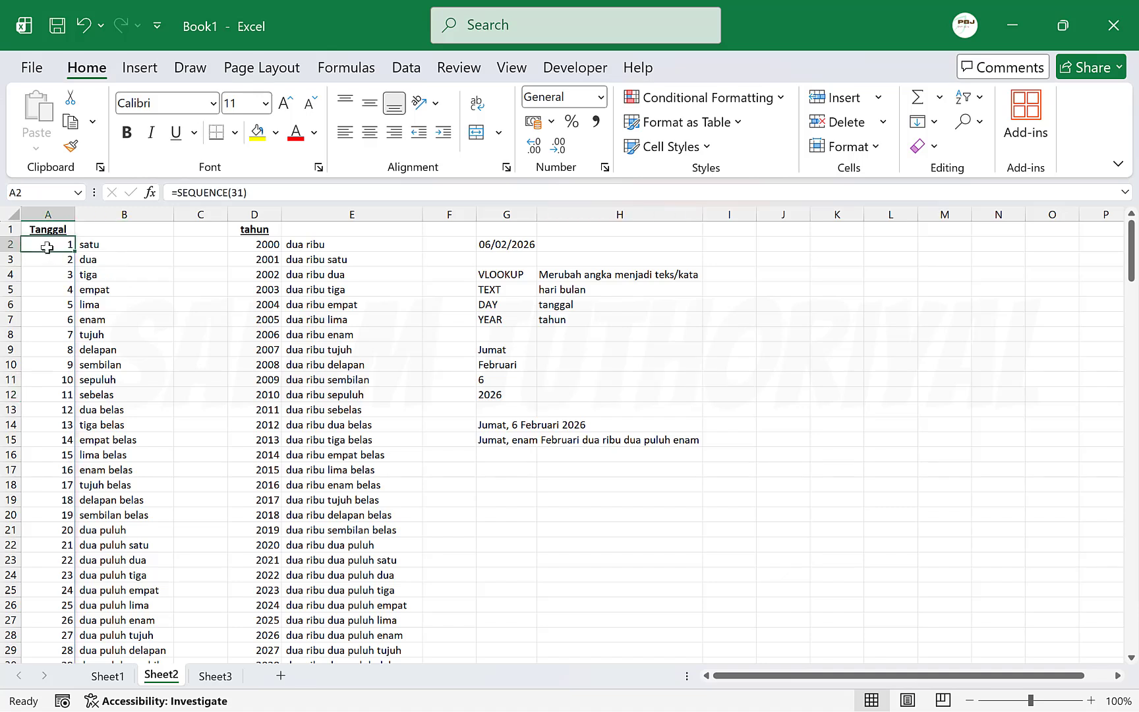
left_click(90, 244)
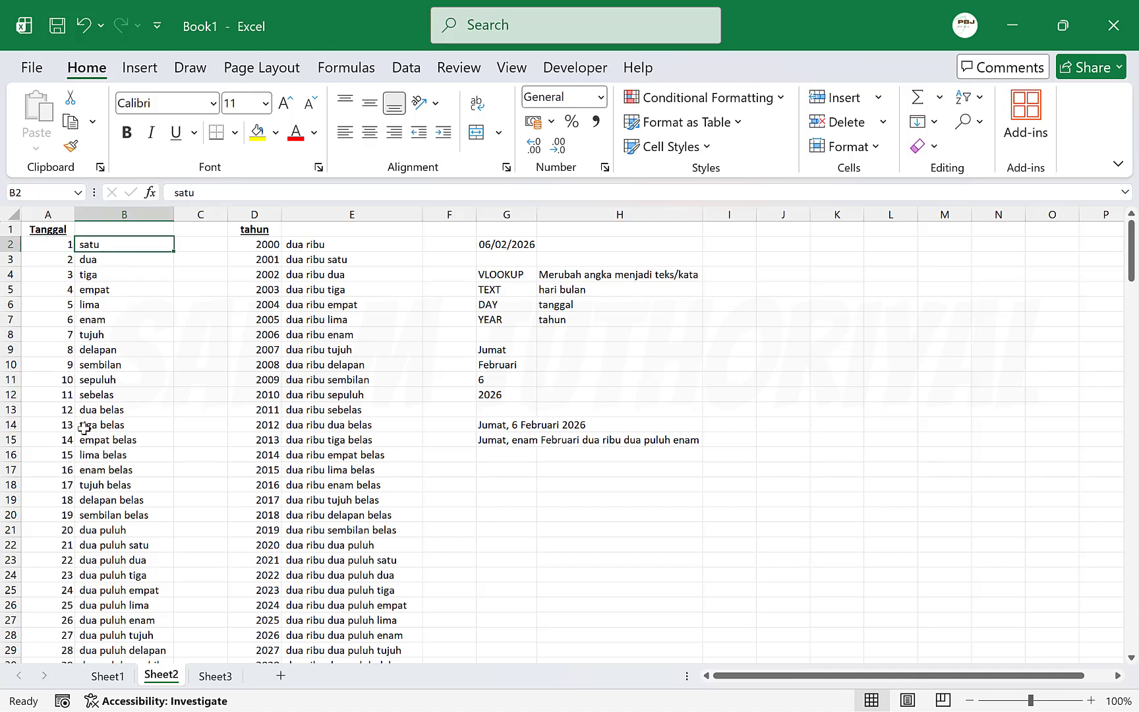
left_click(258, 245)
left_click(320, 265)
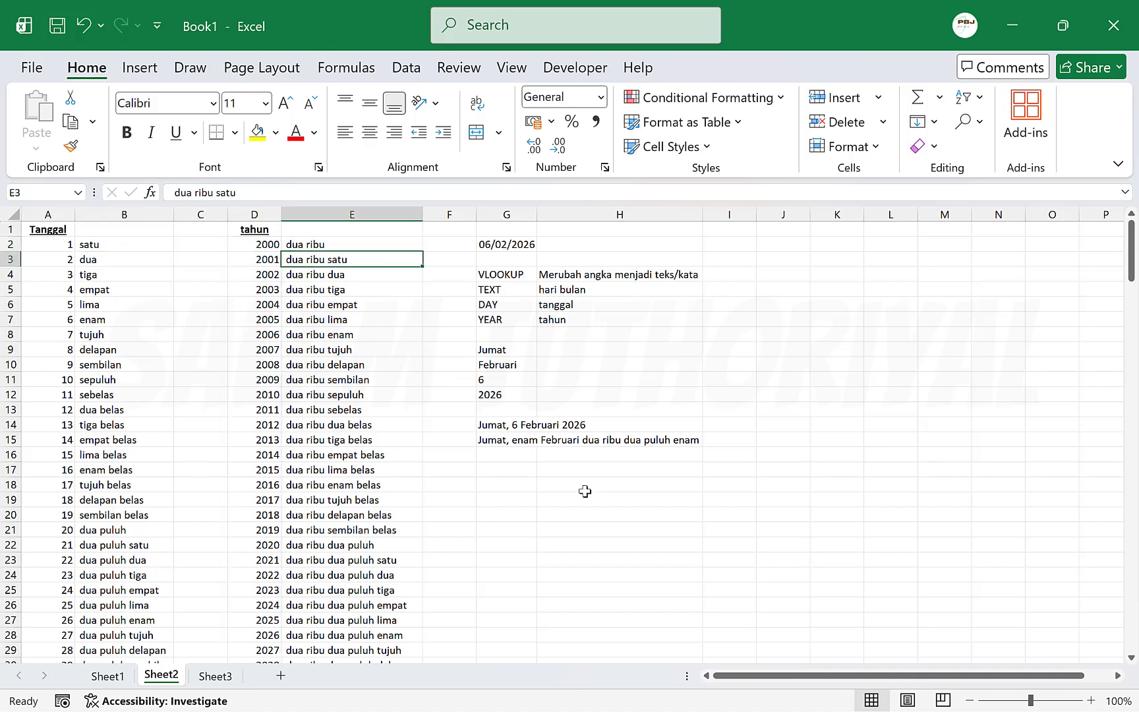
- Start a formula in cell G17 with =TEXT(G2;"DDDD") to return the weekday name of the date
left_click(507, 442)
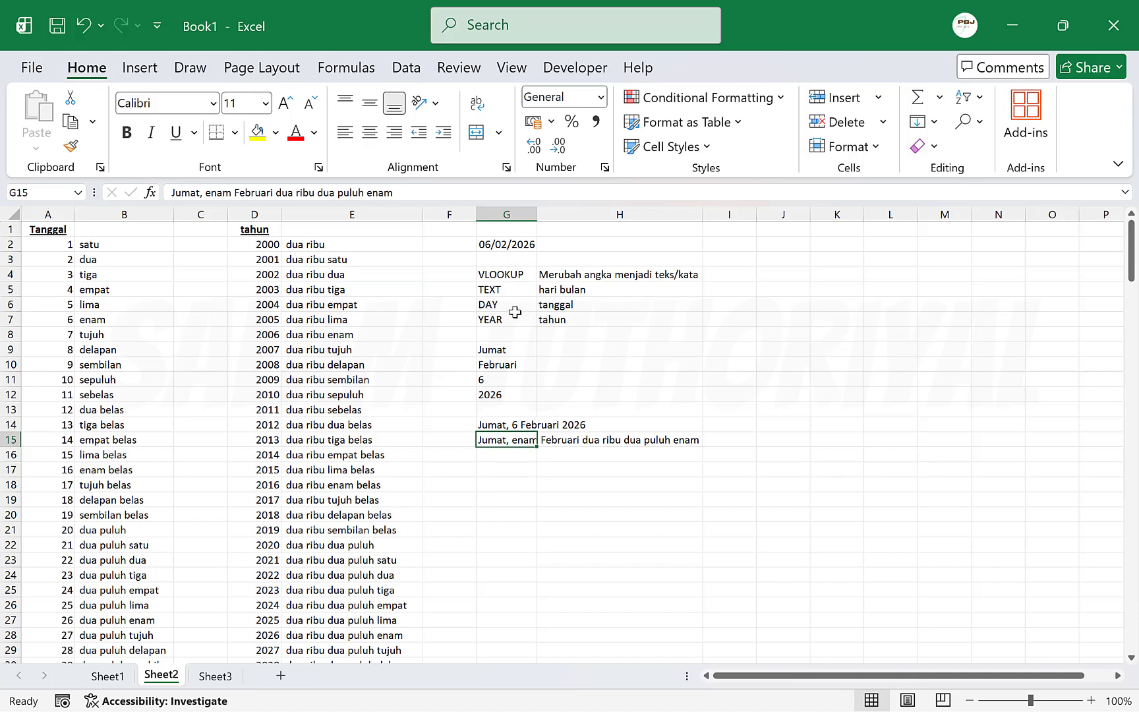
key("Down")
key("Down")
type("=")
key("Caps_Lock")
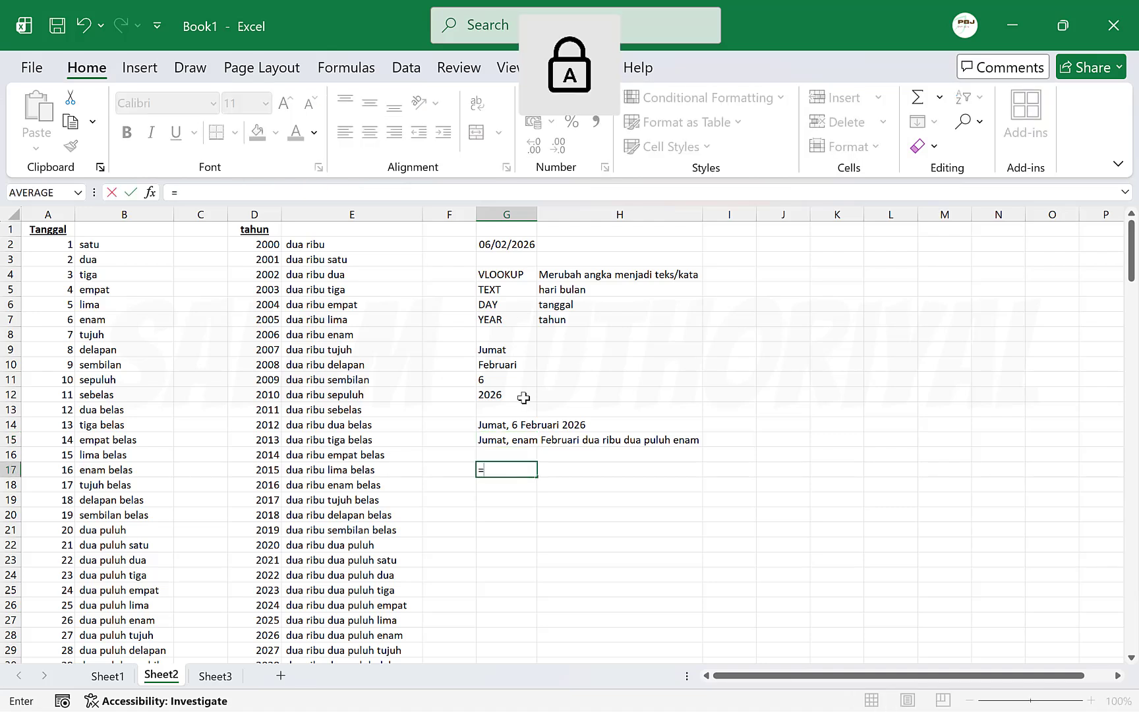
type("TEXT(")
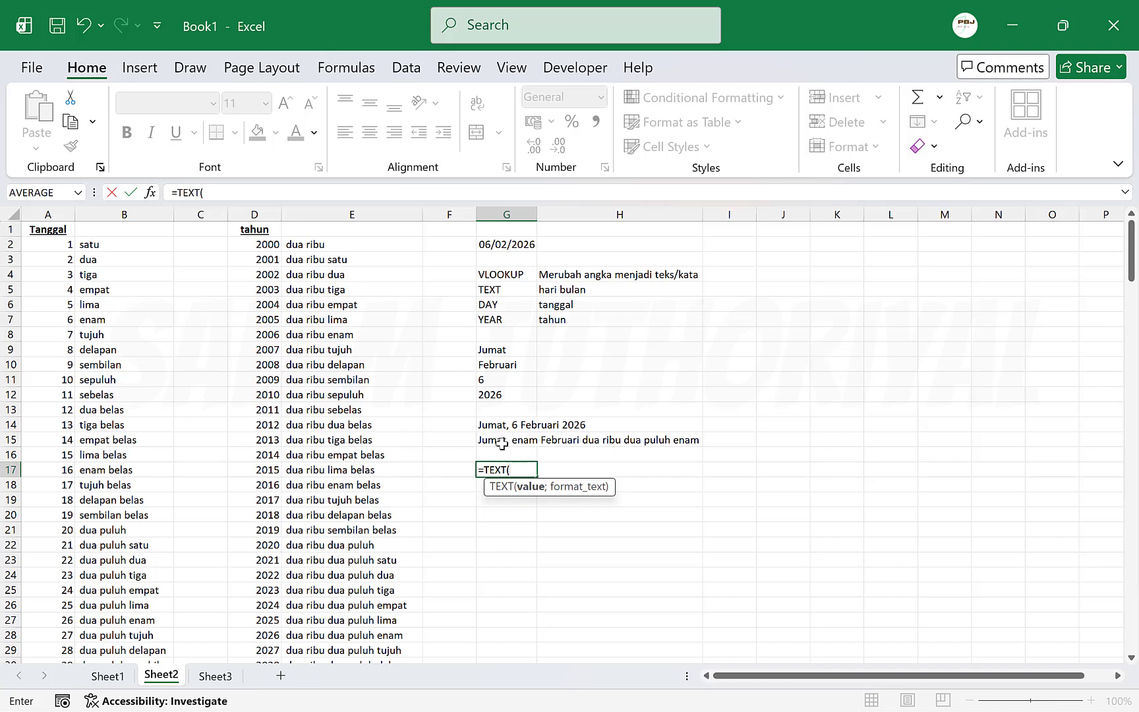
left_click(507, 247)
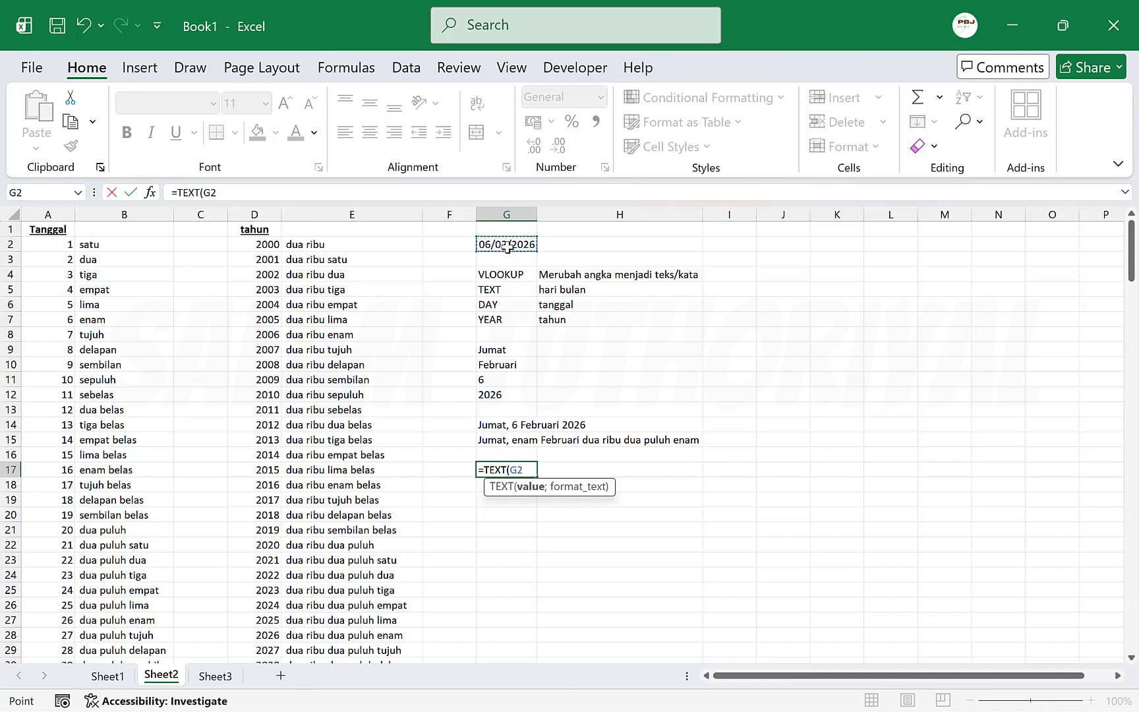
type(";")
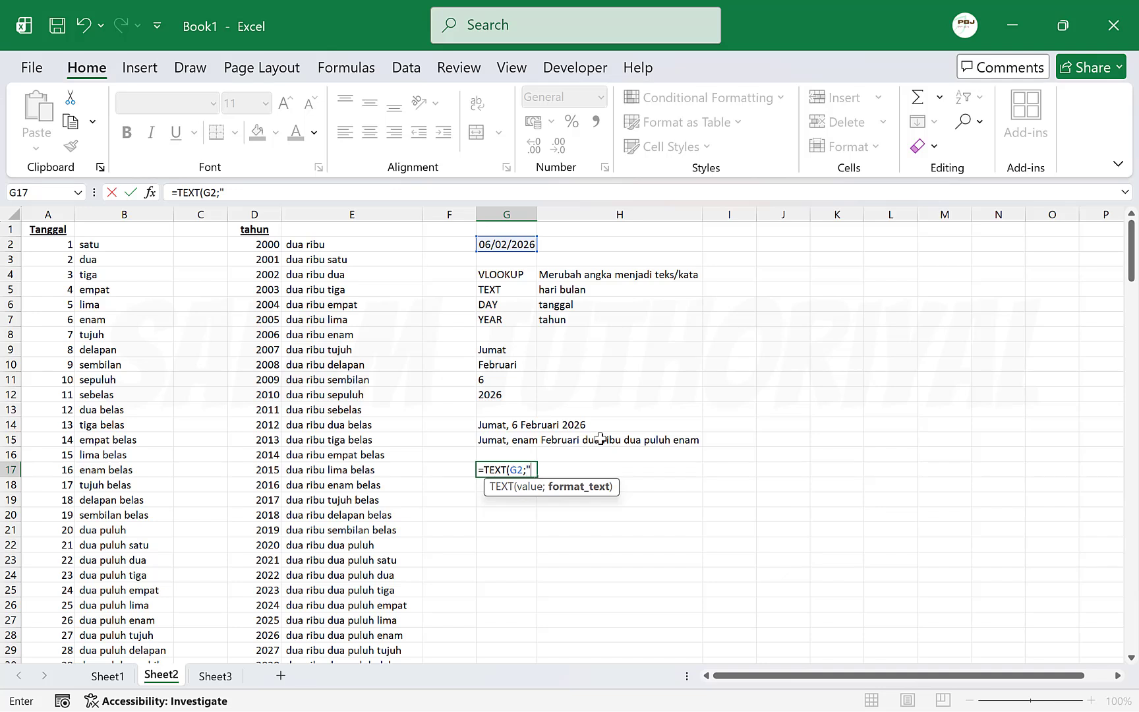
type("\"DDDD\")")
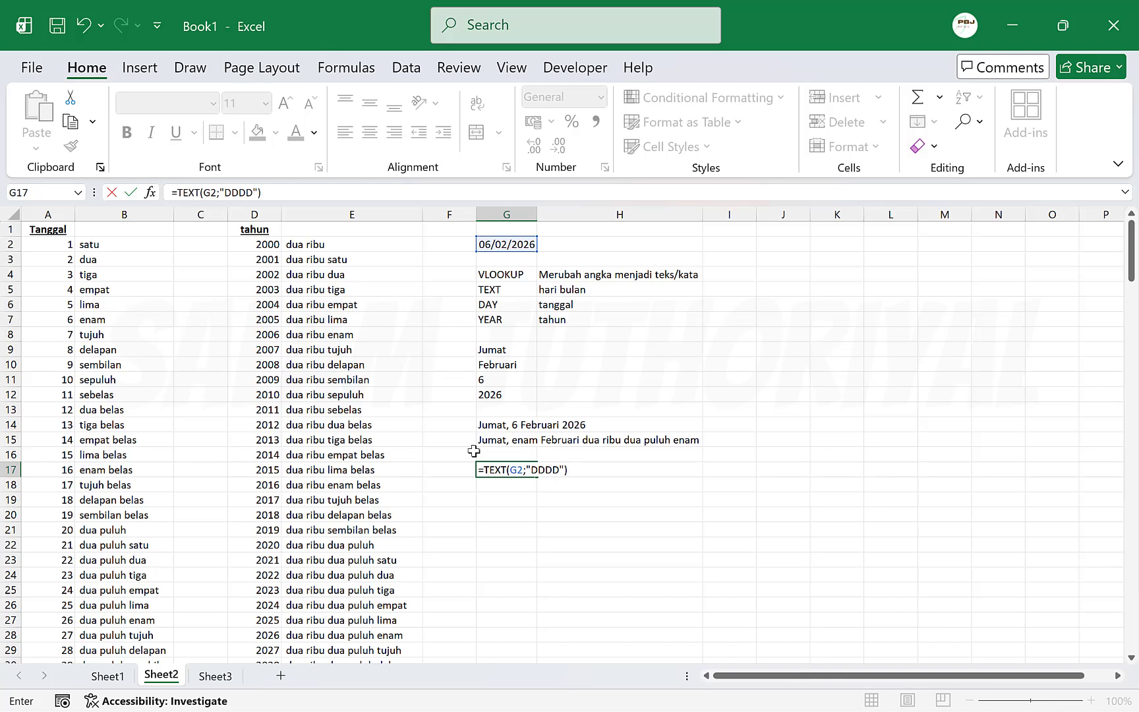
- Extend the G17 formula with &", "&VLOOKUP(DAY(G2); to look up the day number of the date
type("&\", \"&")
type("VLOOKU")
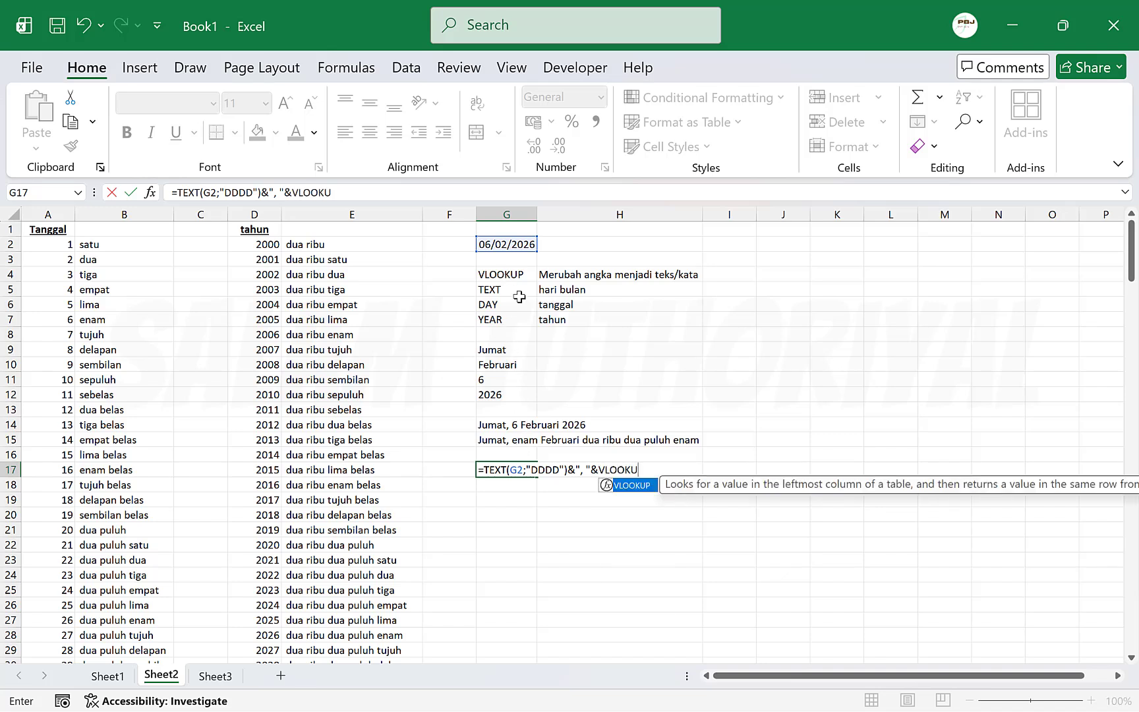
type("P(")
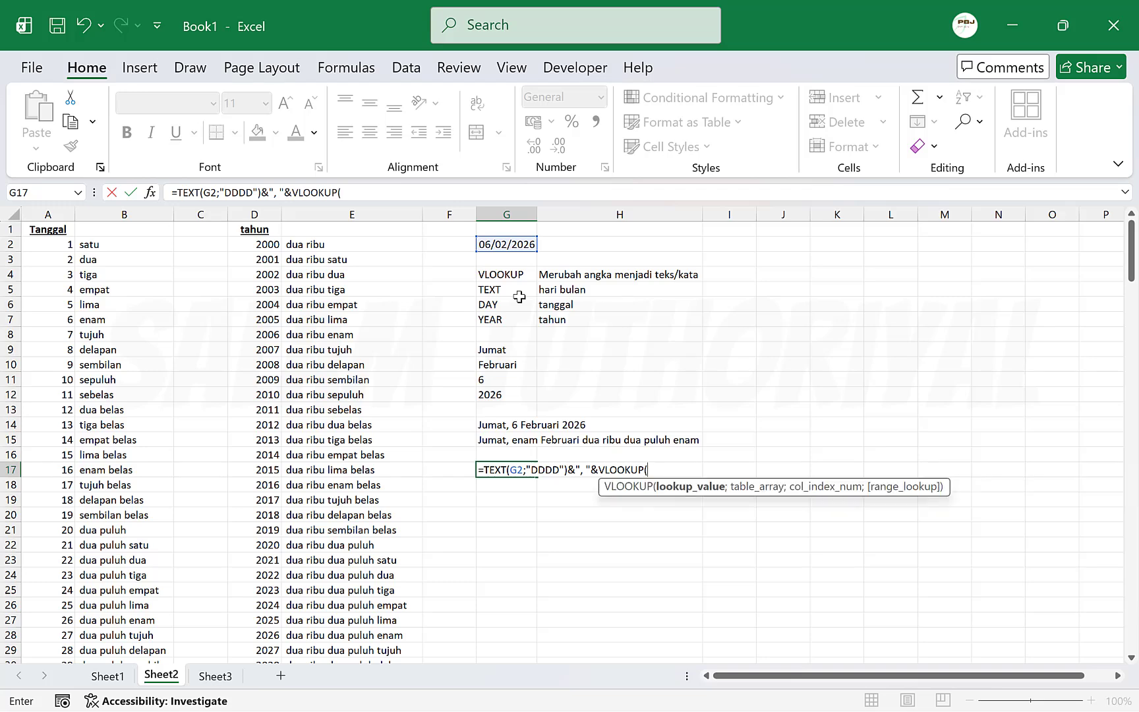
type("DAY")
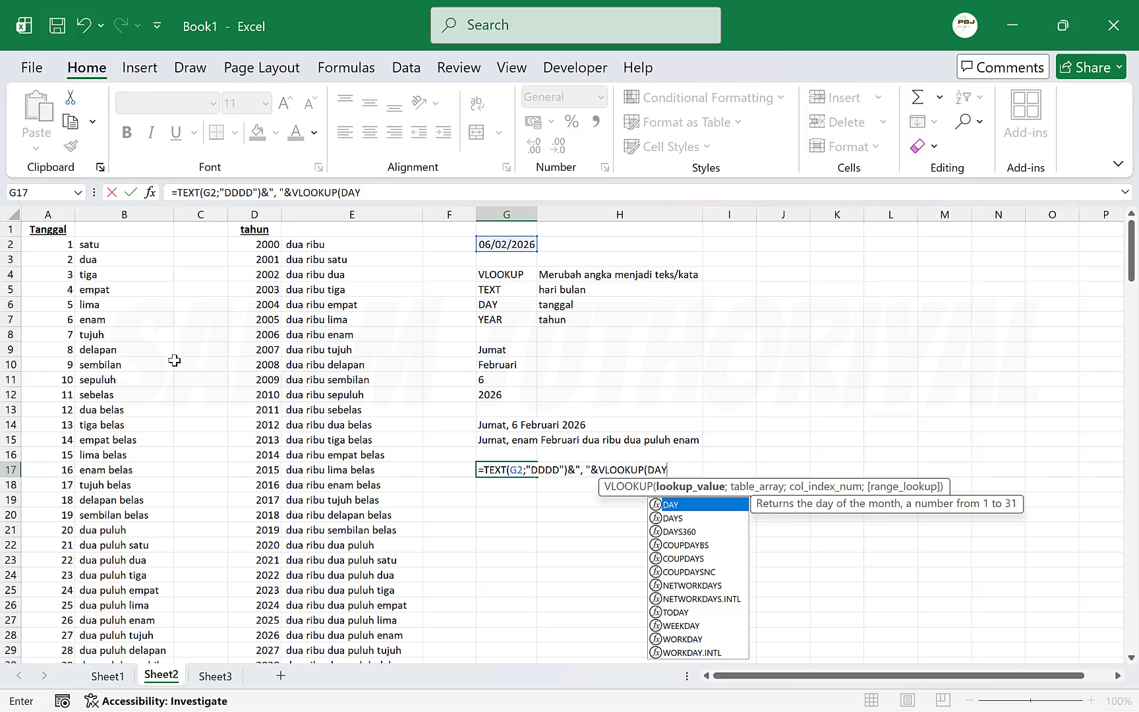
type("(")
left_click(508, 246)
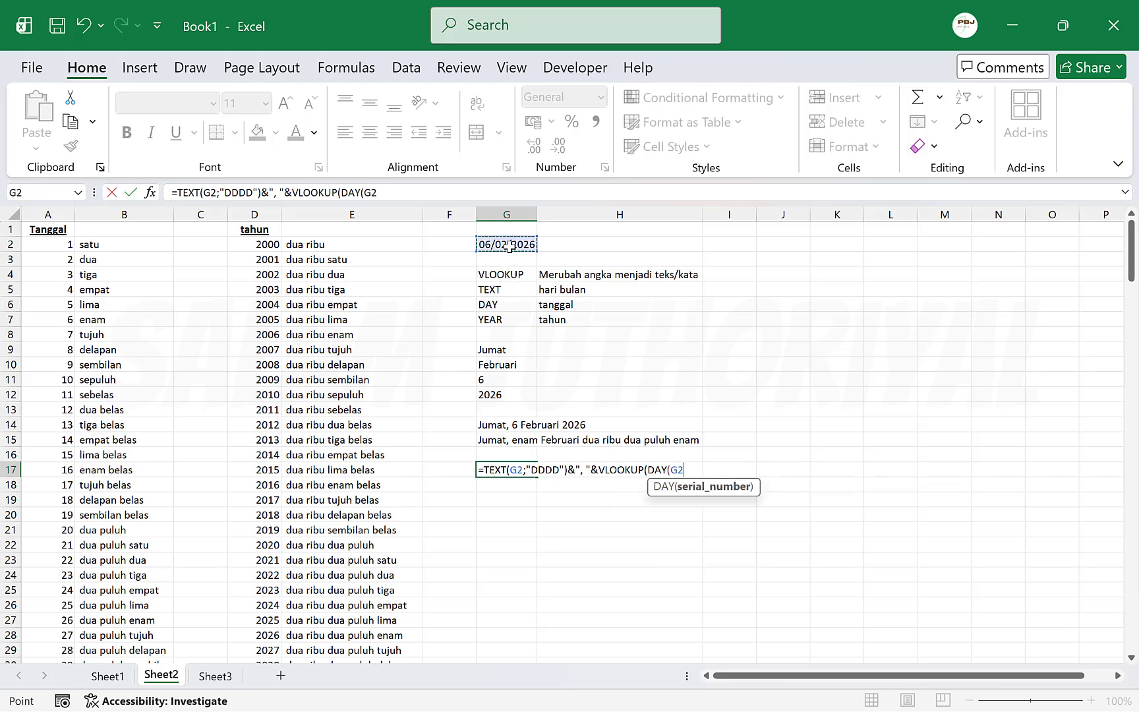
type(");")
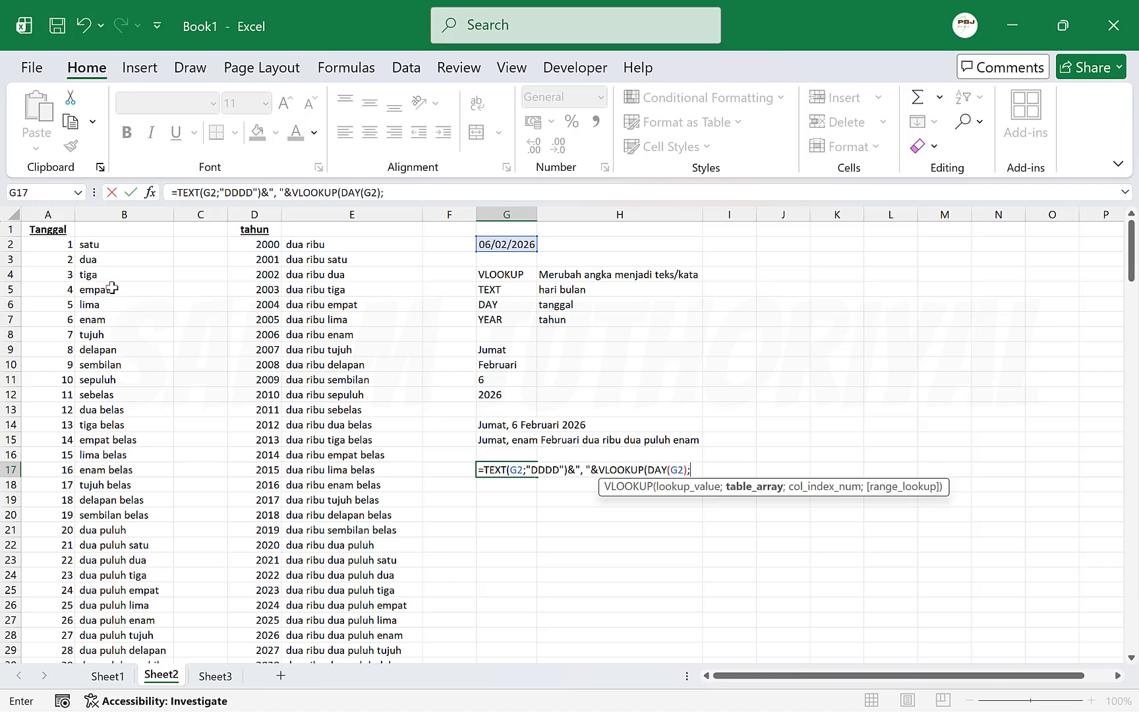
- Set the day lookup's table to the absolute range $A$2:$B$32 and its column index to 2
left_click_drag(51, 244, 151, 258)
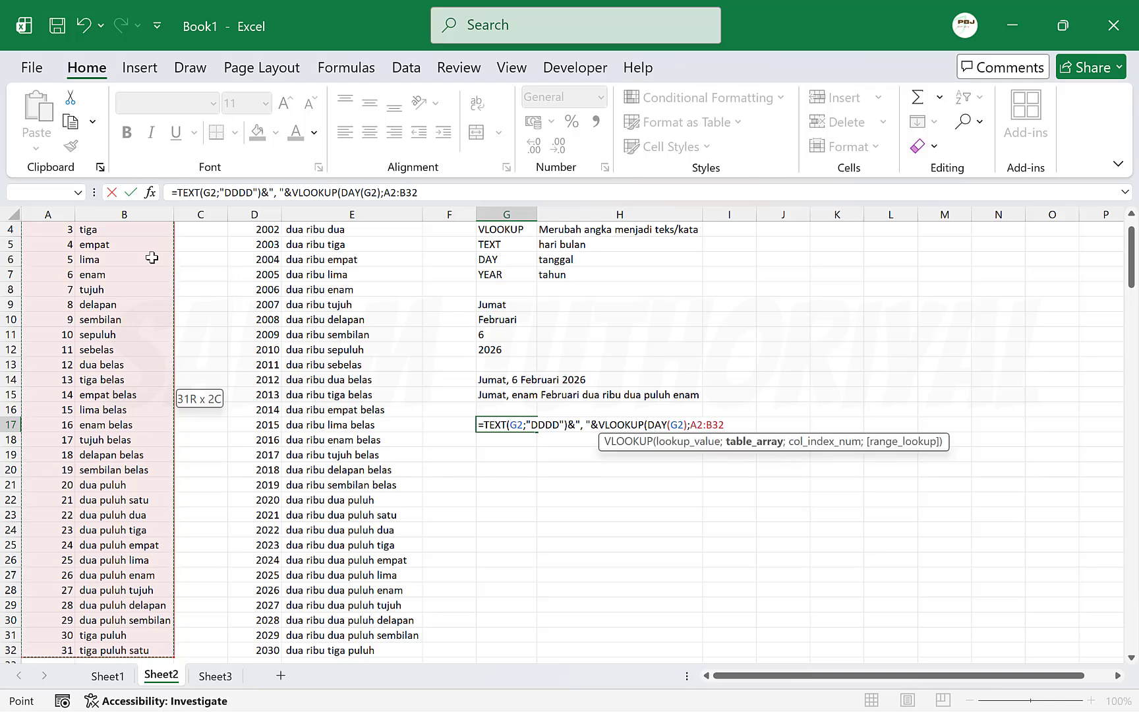
scroll(152, 257, "up", 1)
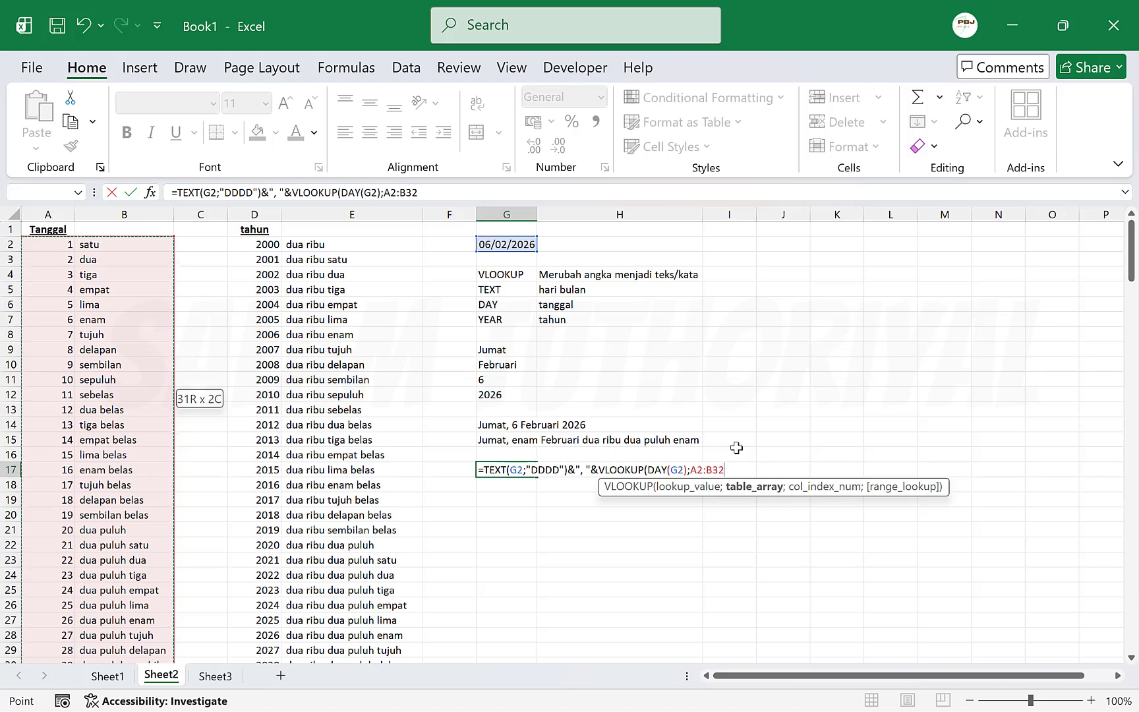
key("F2")
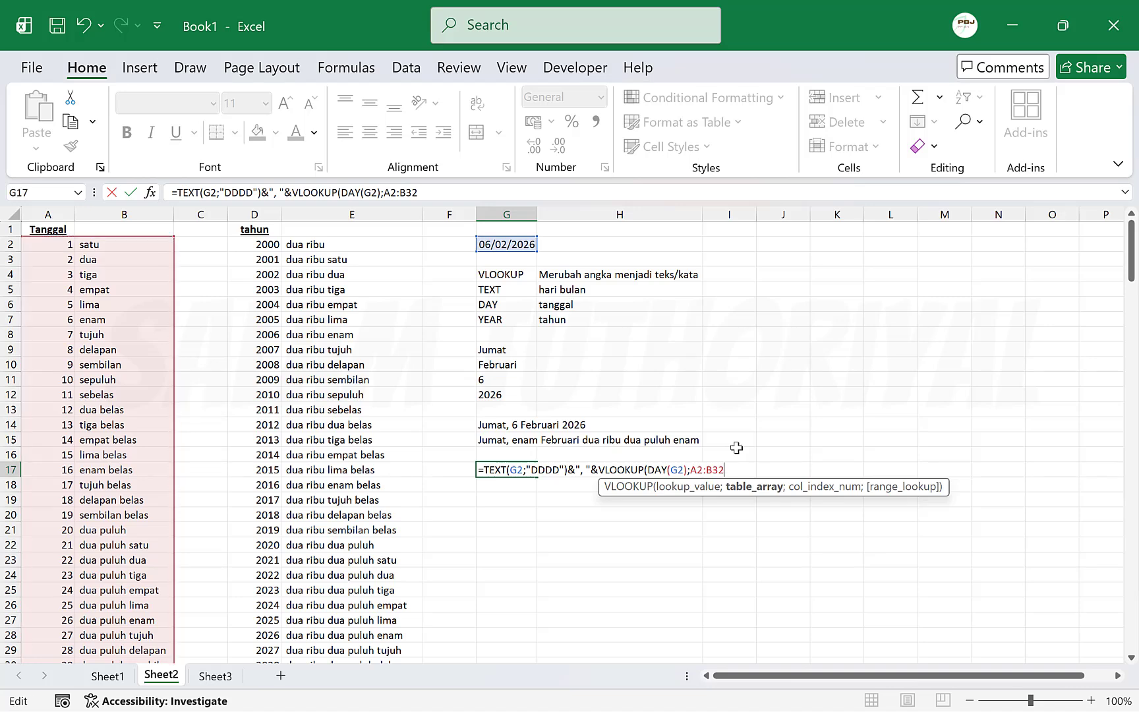
key("shift+Left")
key("shift+Left")
key("shift+Left")
key("shift+Left")
key("shift+Left")
key("shift+Left")
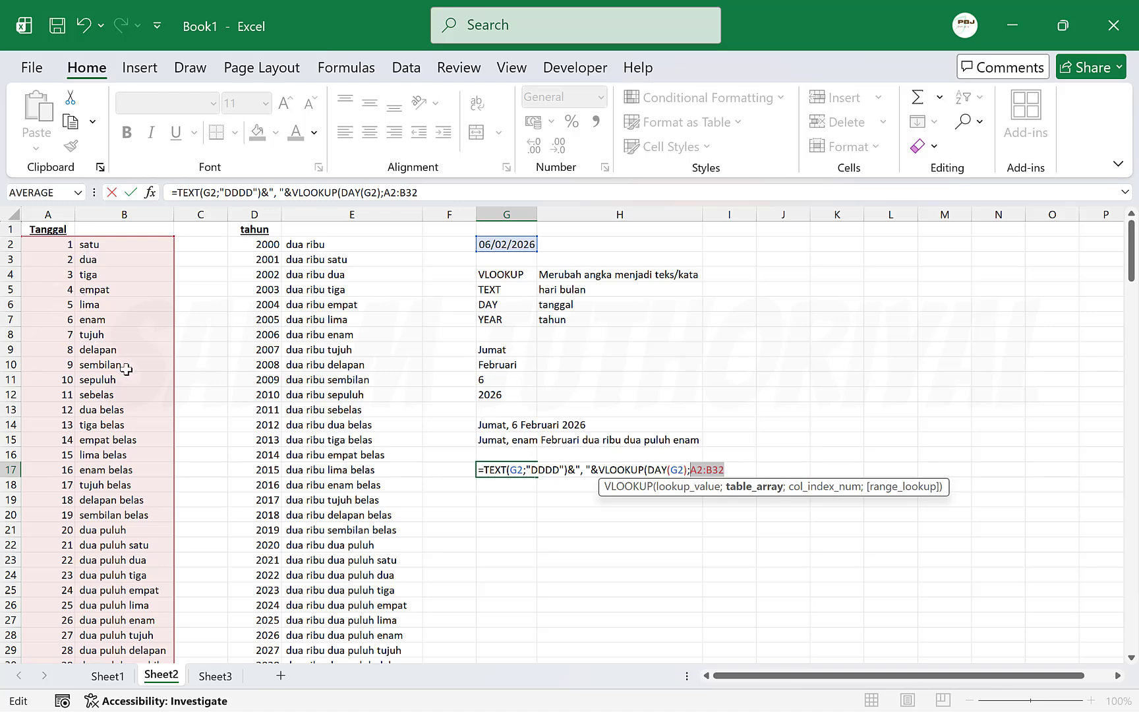
key("F4")
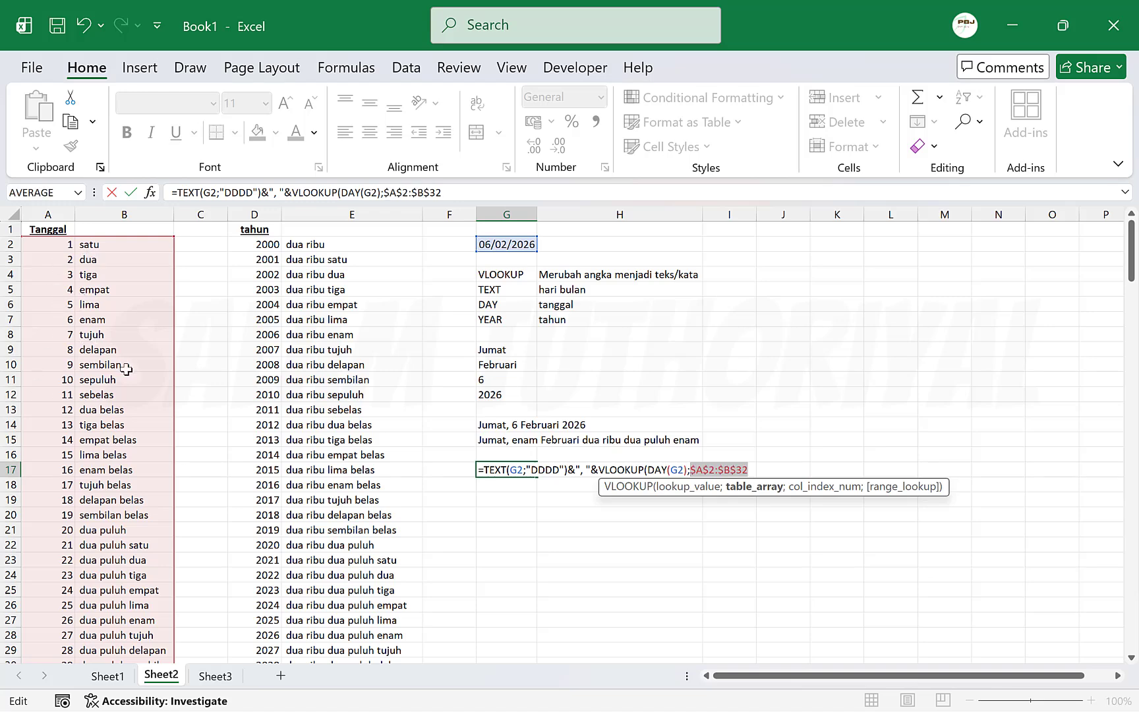
left_click(751, 470)
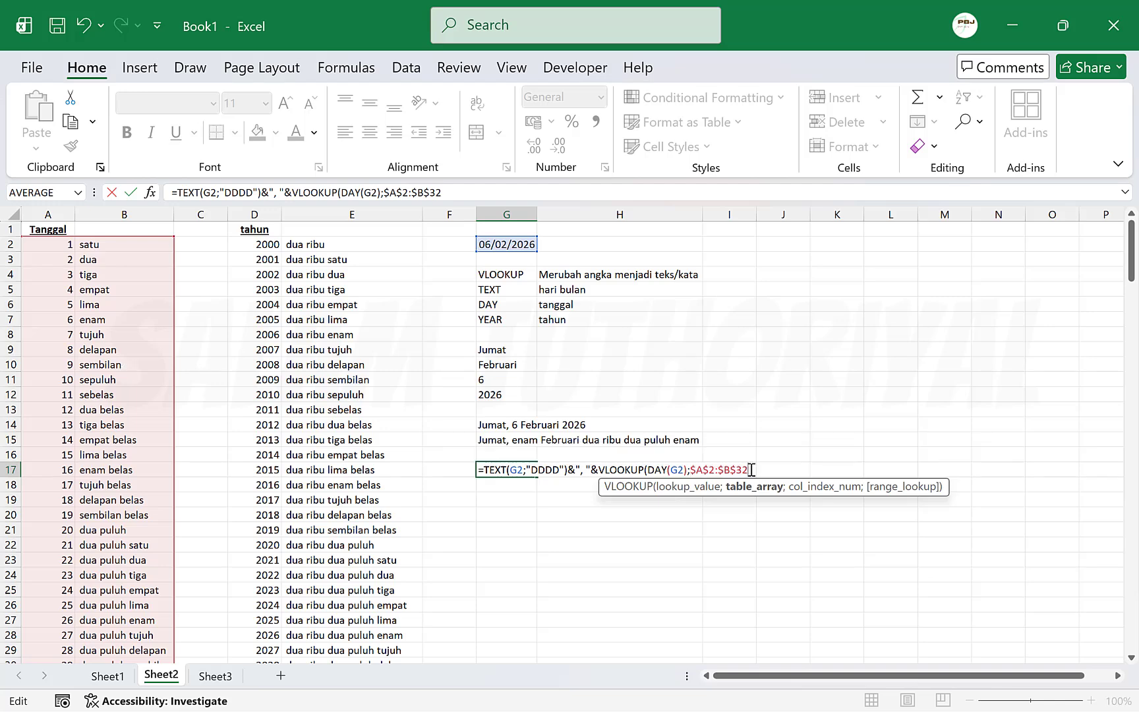
type(";2")
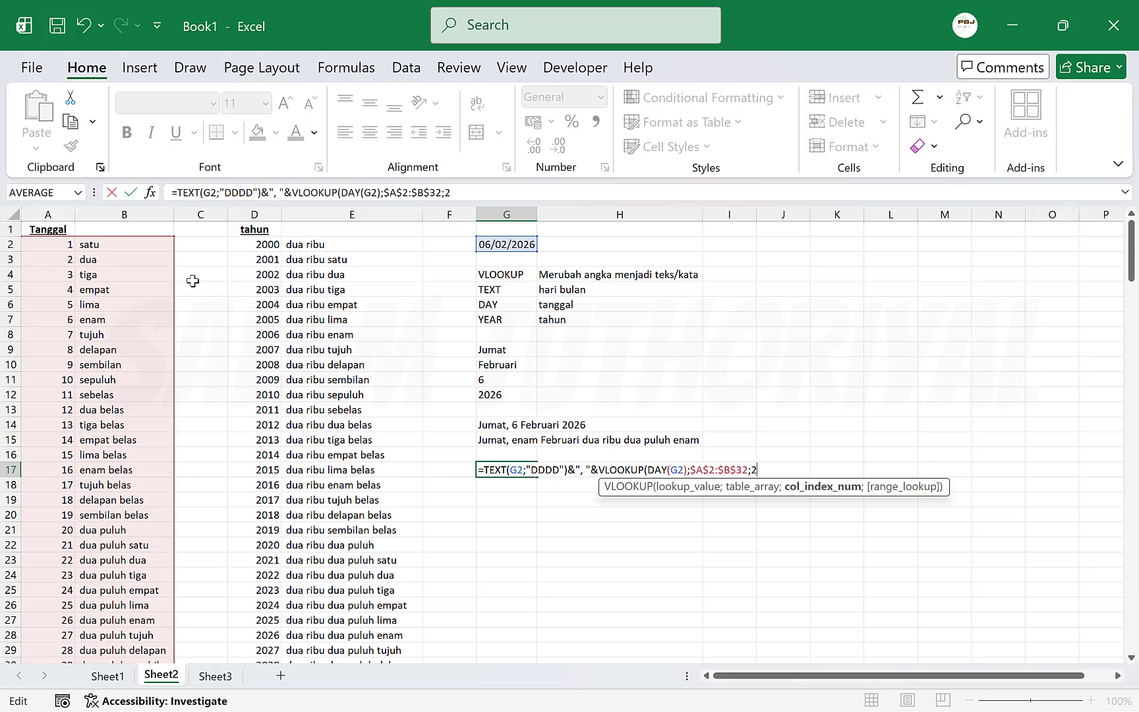
type(";")
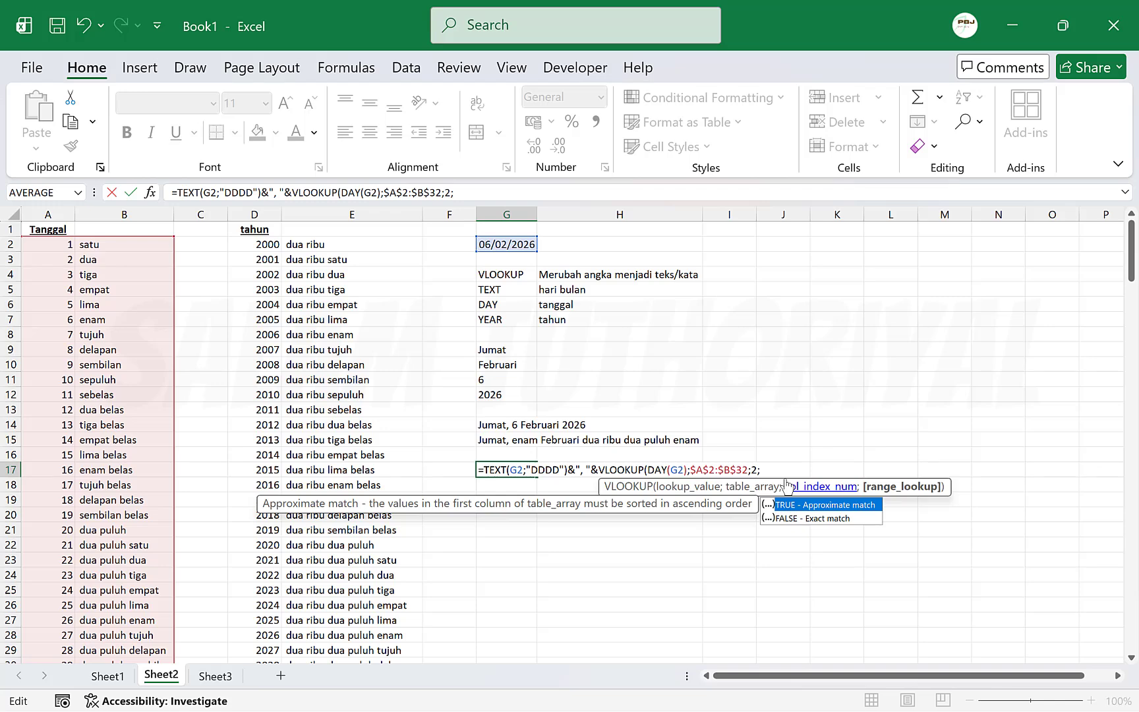
type("FALSE")
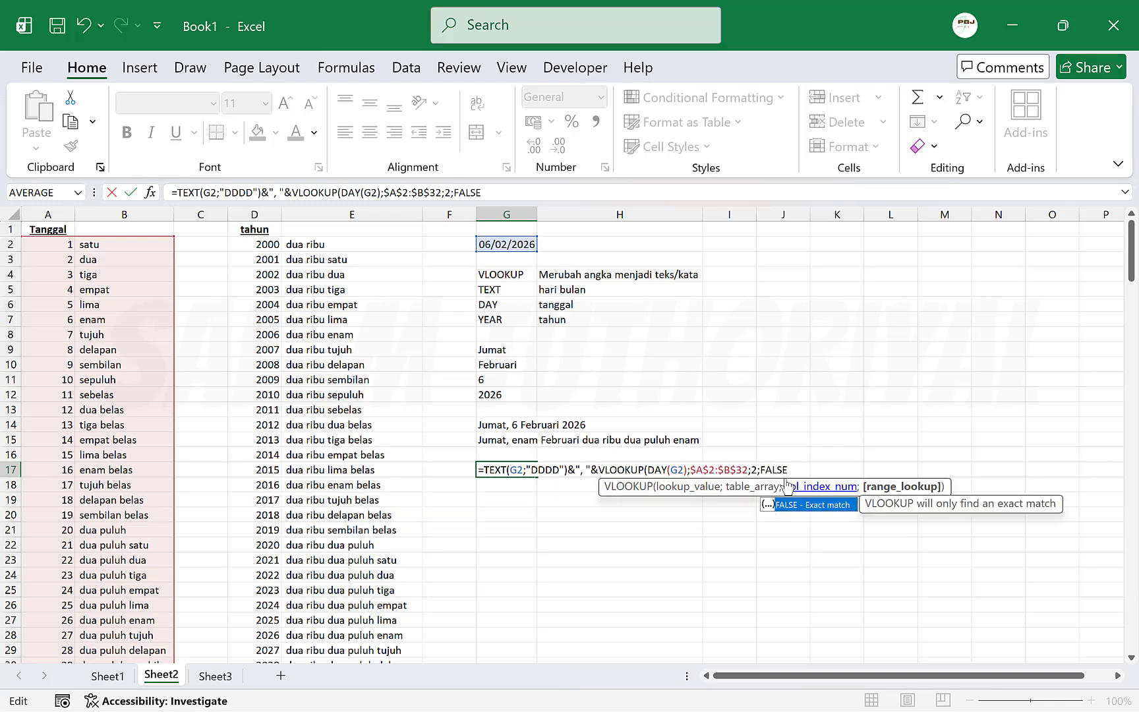
key("BackSpace")
key("BackSpace")
key("BackSpace")
key("BackSpace")
key("BackSpace")
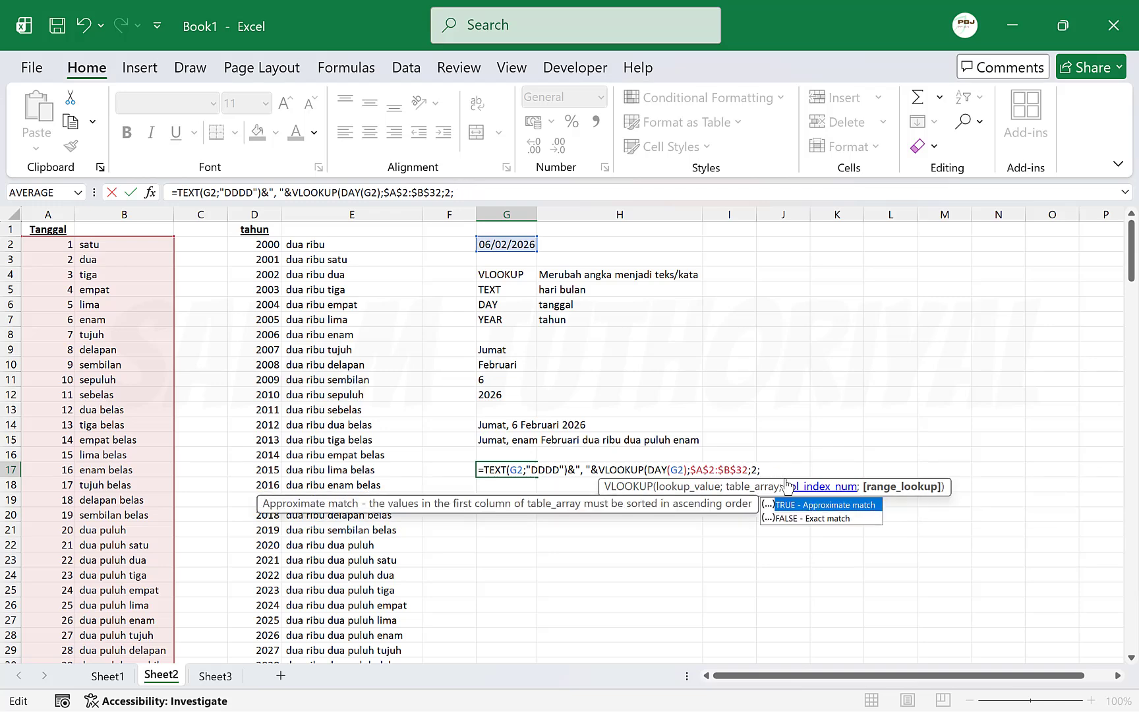
- Finish the day lookup with match type 0 and append &" "&TEXT(G2;"MMMM")& for the month name
type("0")
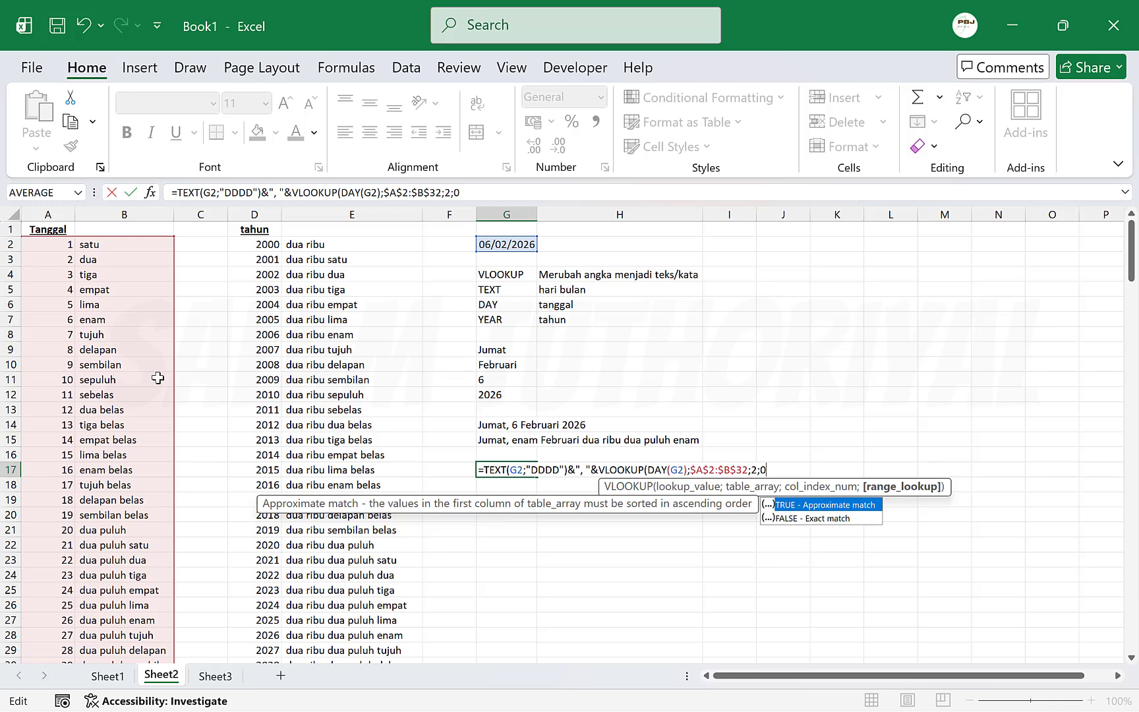
type(")")
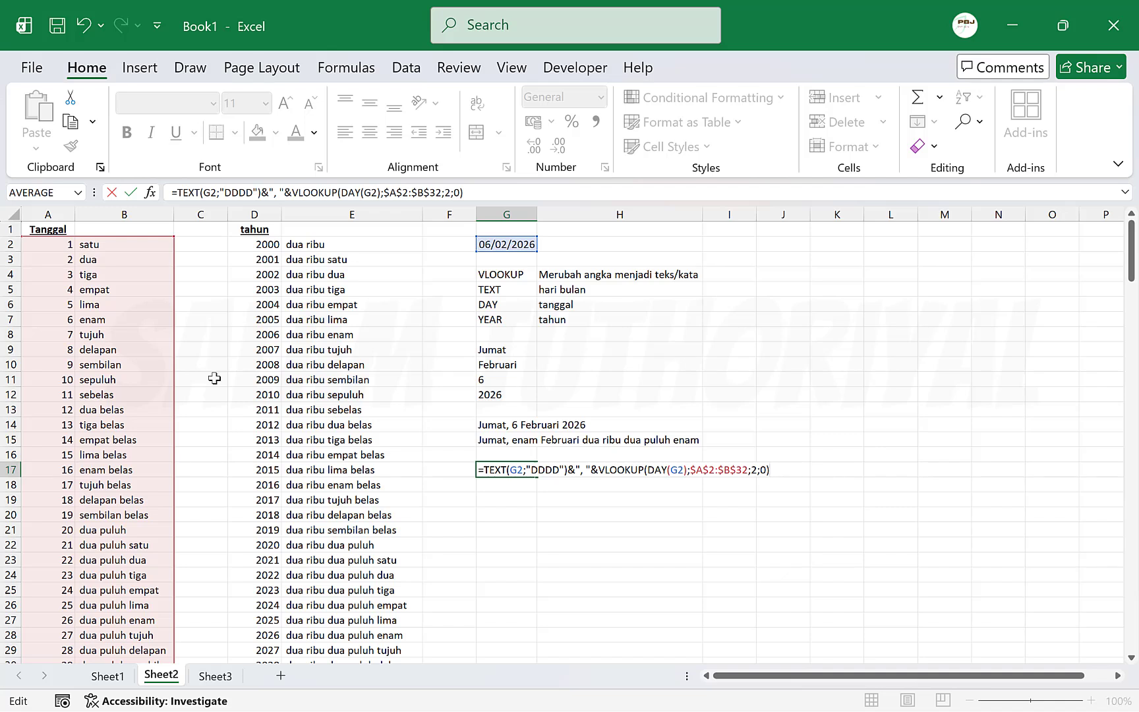
type("&")
type("\"")
type("\"&TEXT")
type("(")
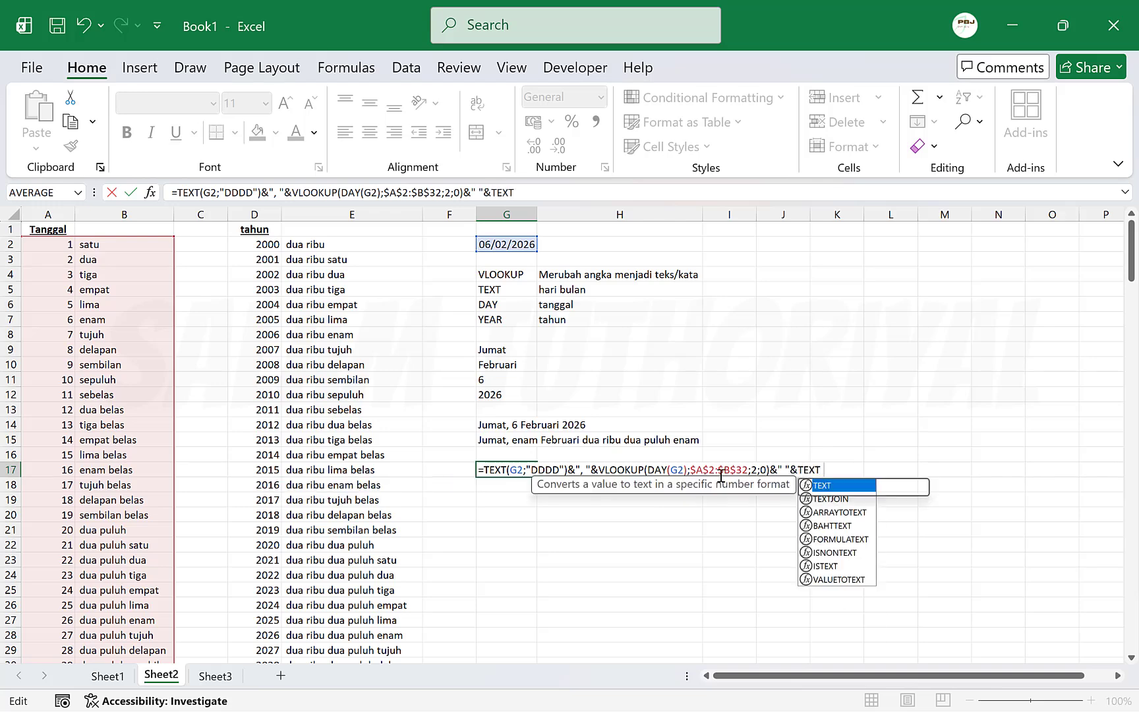
left_click(515, 242)
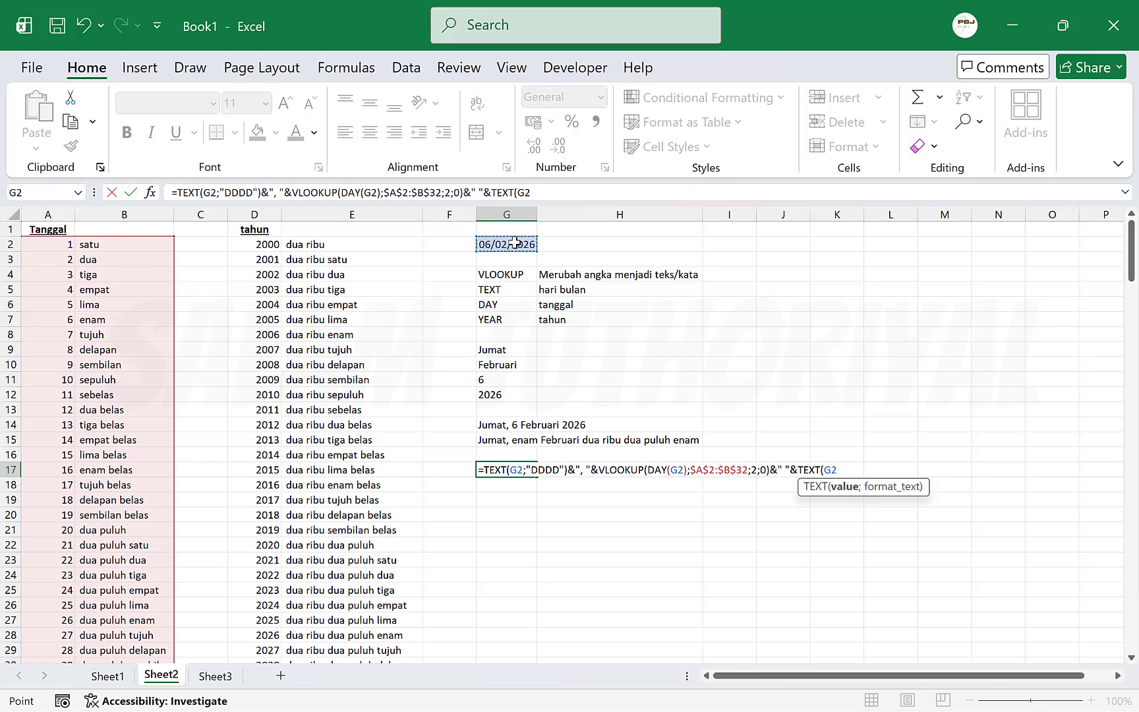
type(";\"")
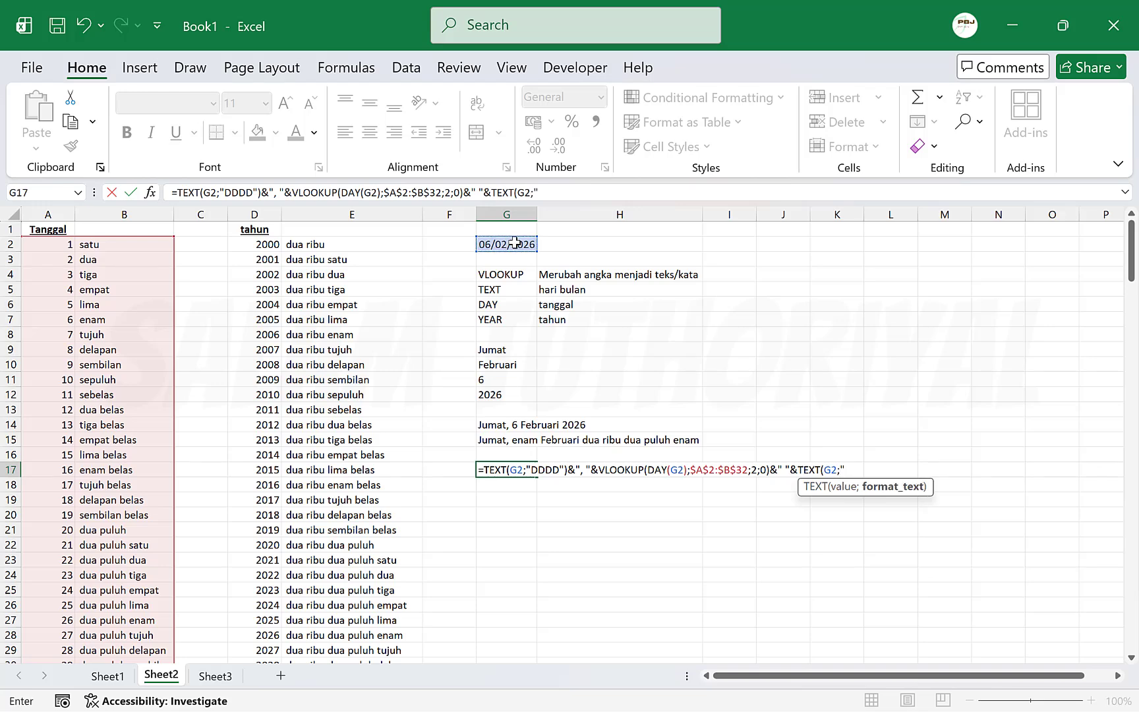
type("MMMM\")&")
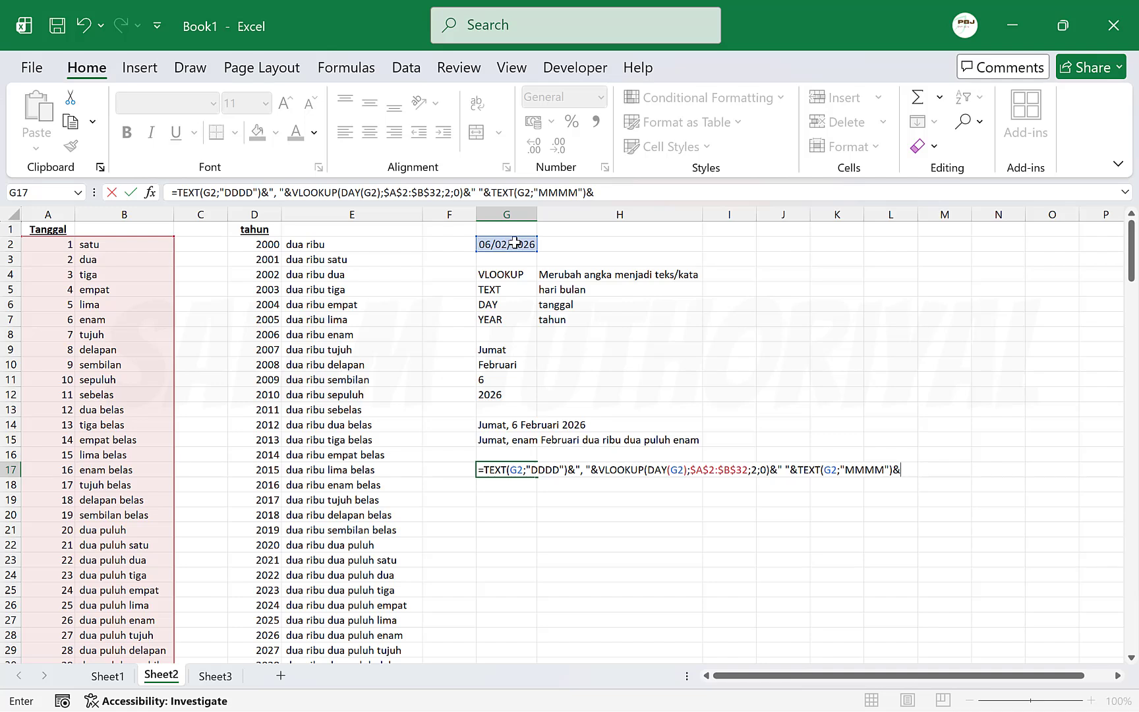
- Append " "&VLOOKUP(YEAR(G2); to the G17 formula to look up the year of the date
type("\" \"&")
type("VLOOKUP")
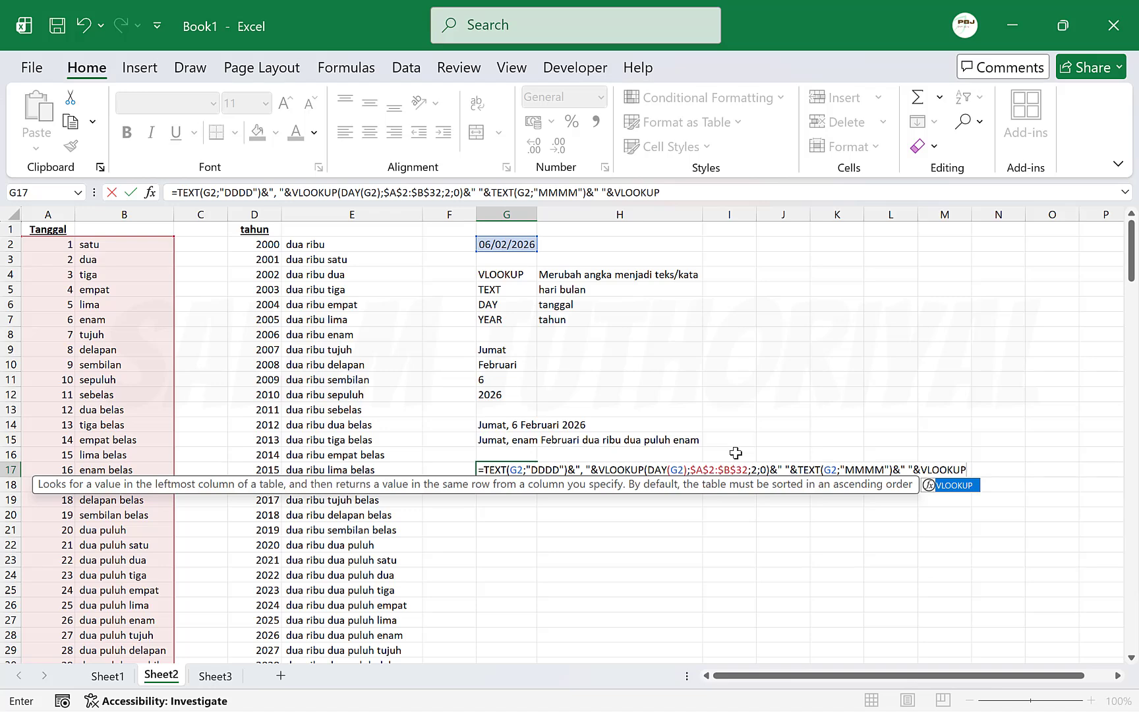
type("(")
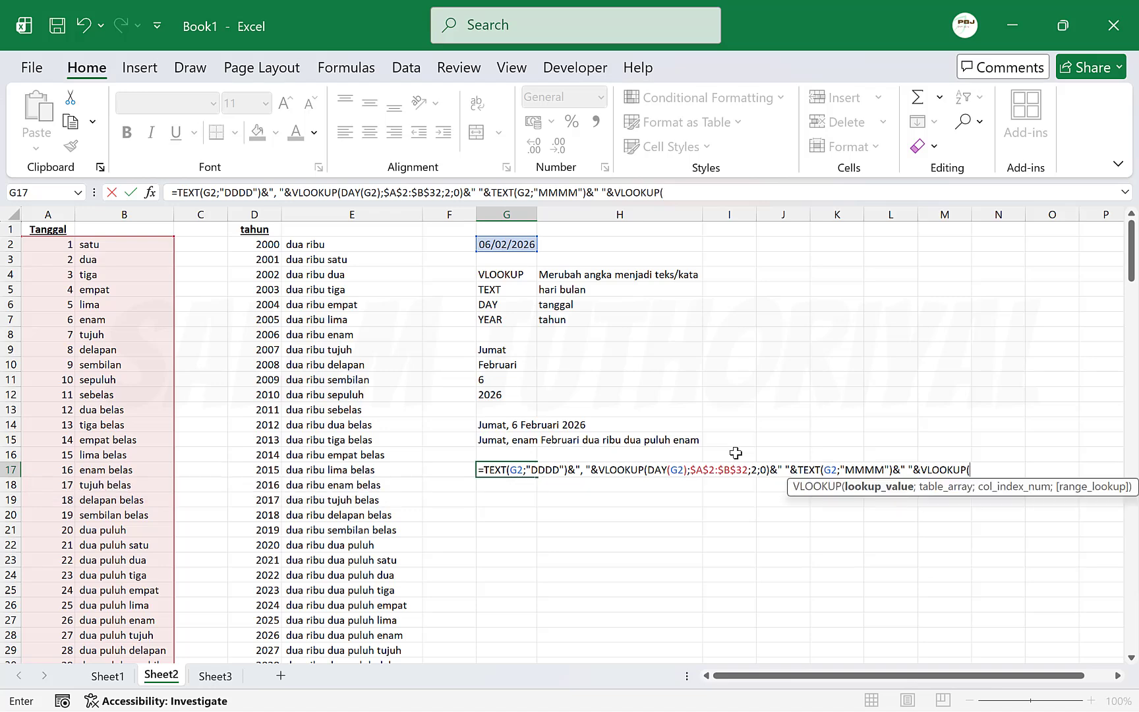
type("YEAR(")
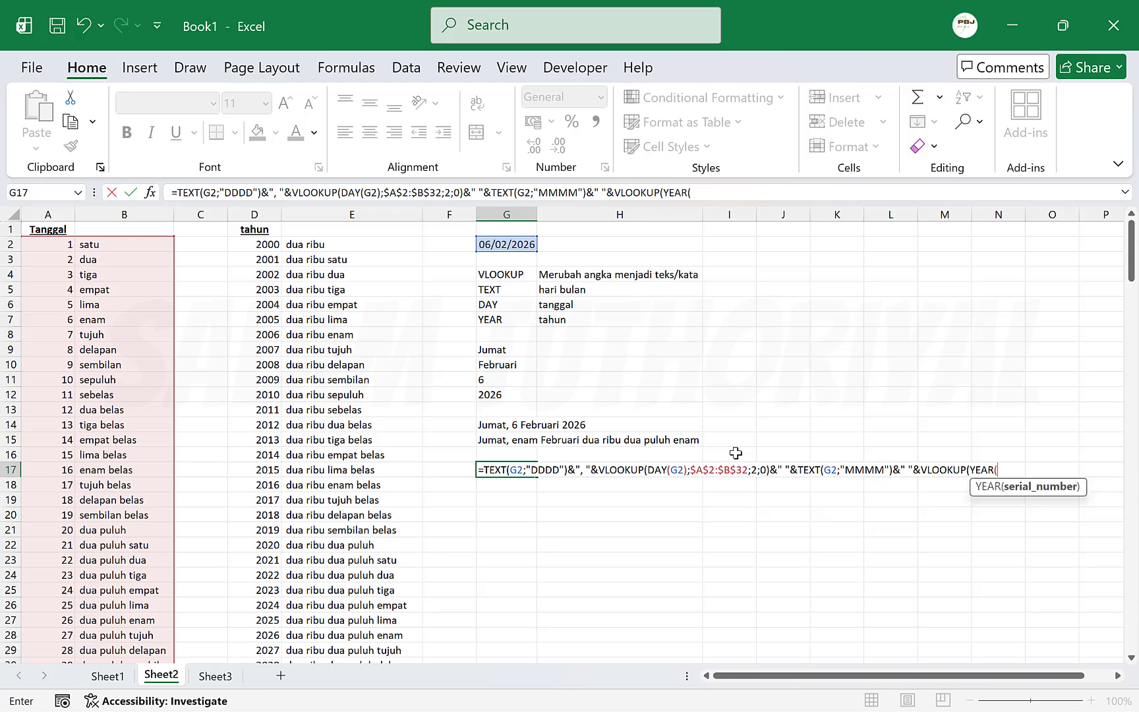
left_click(524, 244)
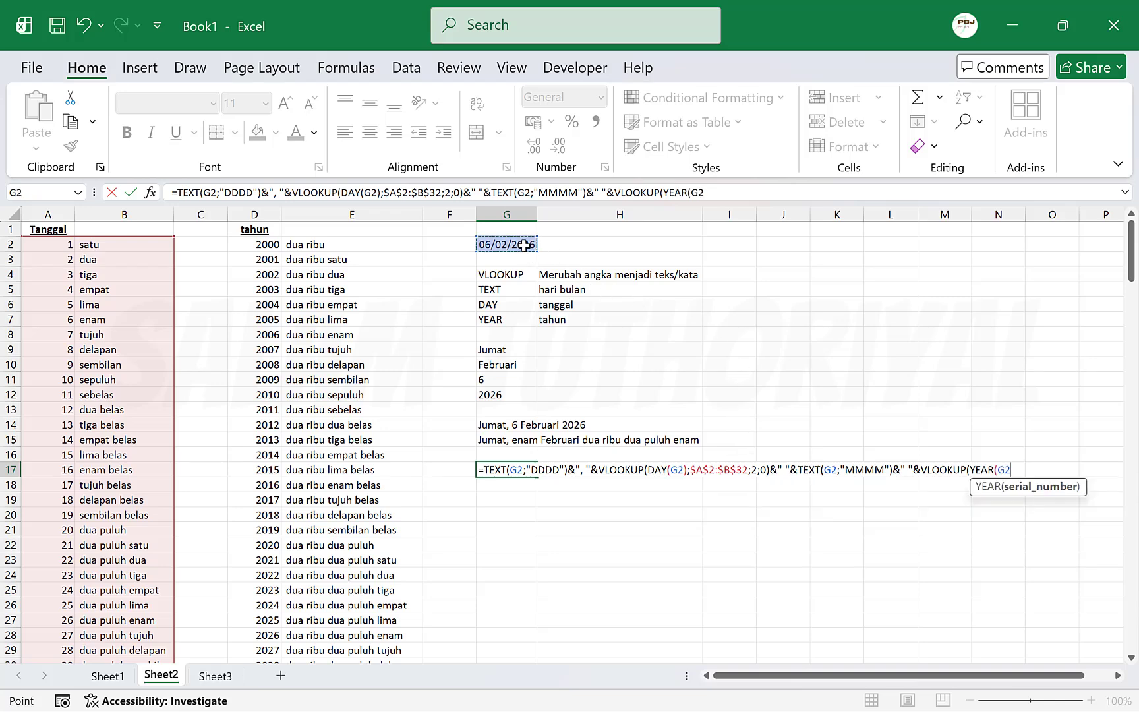
type(");")
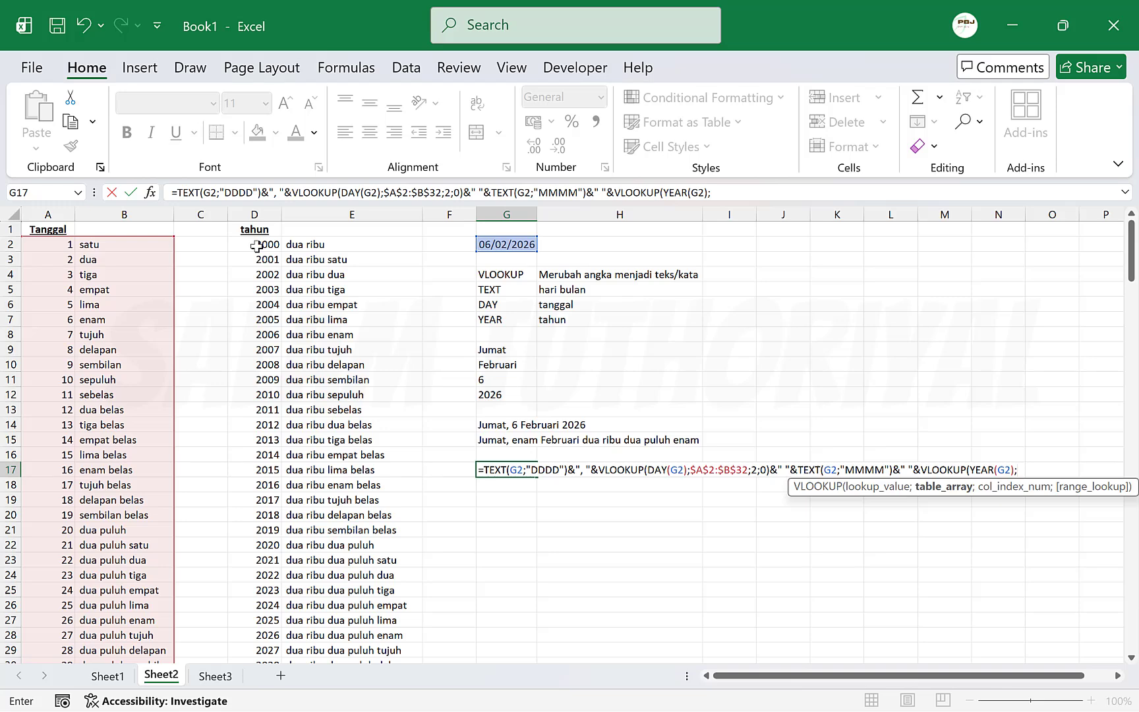
- Set the year lookup's table to the absolute range $D$2:$E$32
left_click_drag(256, 246, 428, 660)
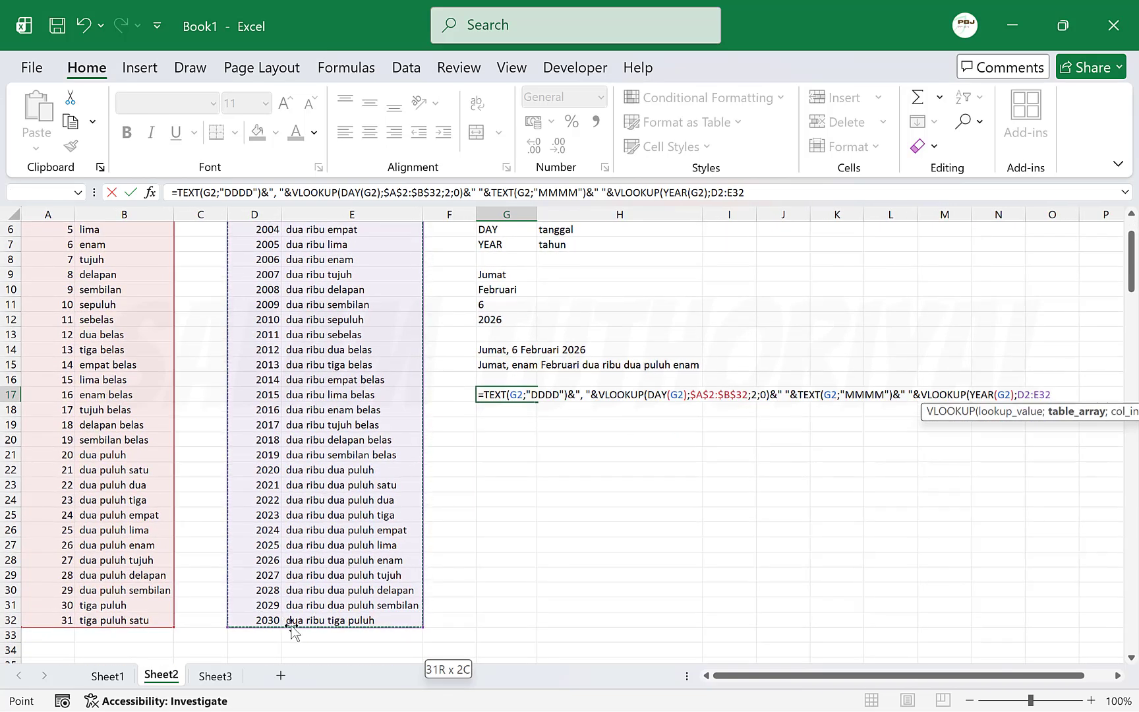
scroll(294, 630, "up", 2)
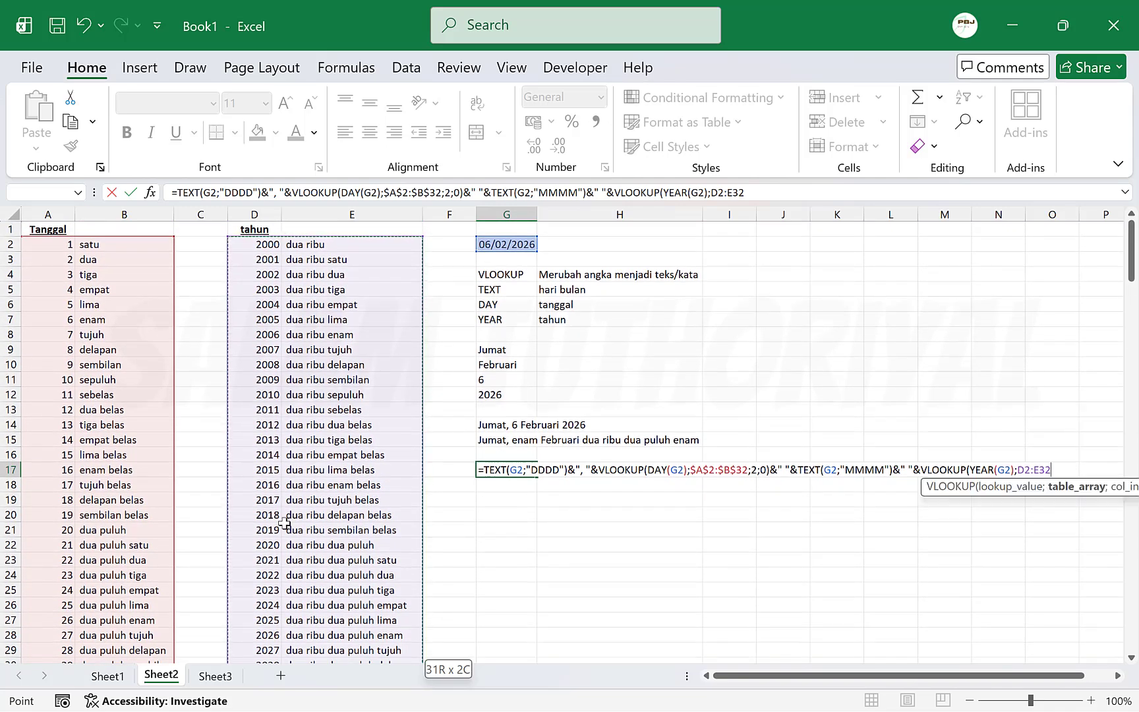
scroll(284, 522, "down", 3)
scroll(284, 523, "up", 3)
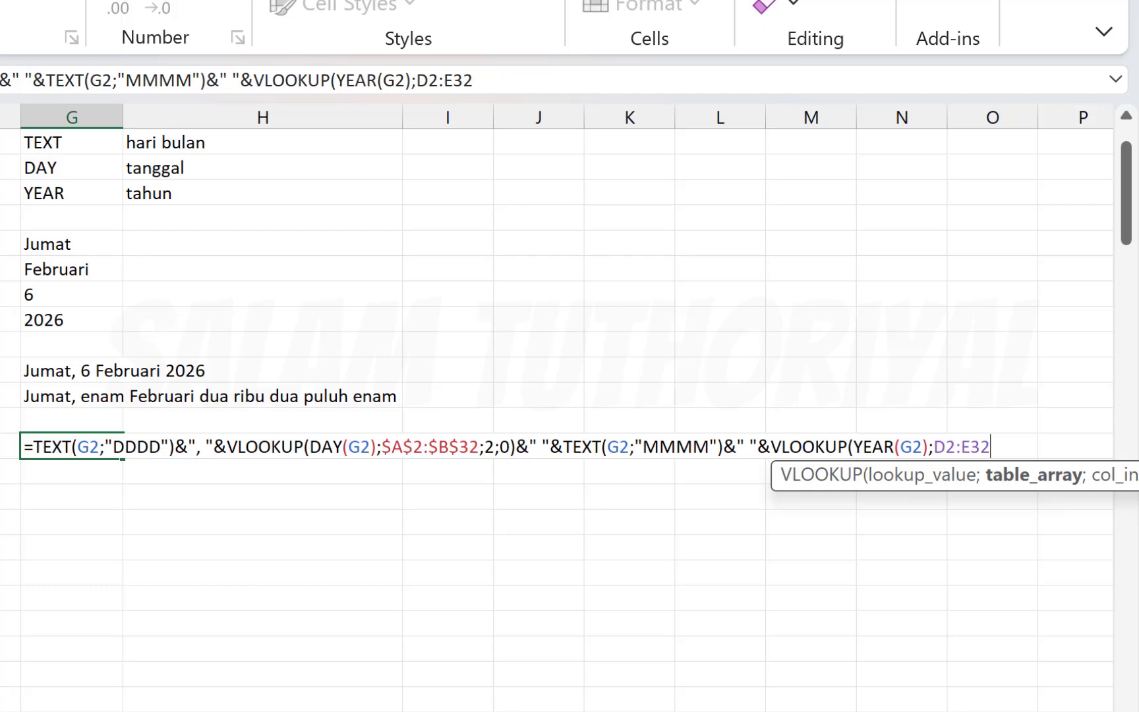
scroll(557, 409, "up", 3)
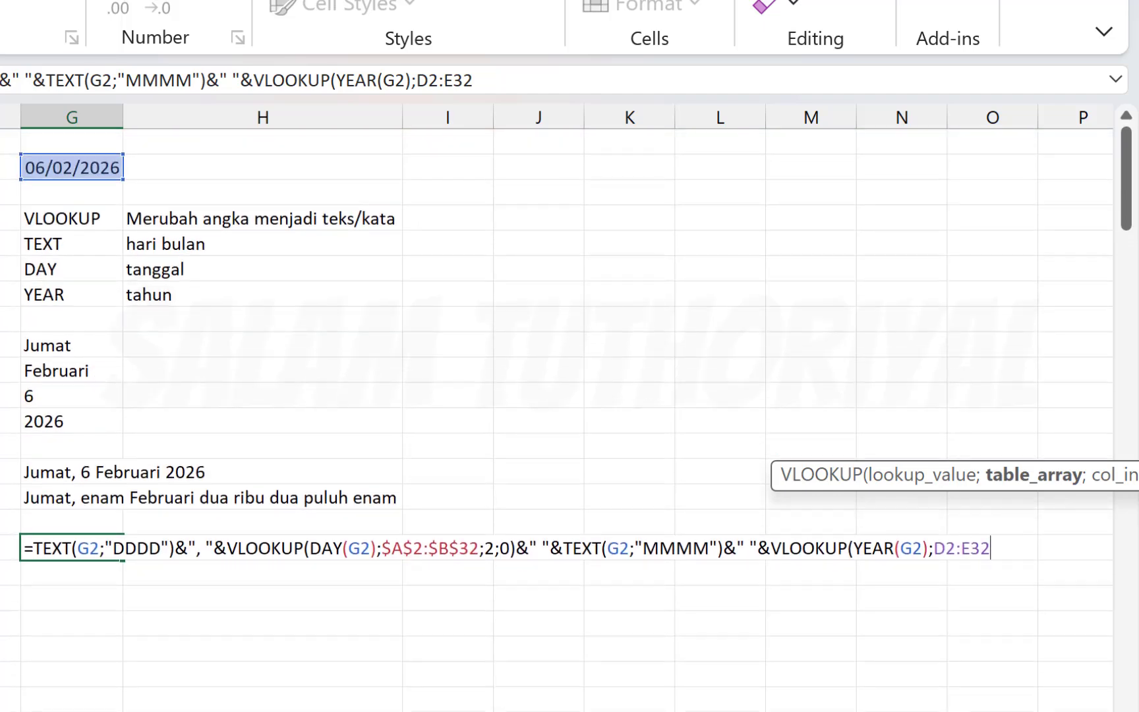
key("F4")
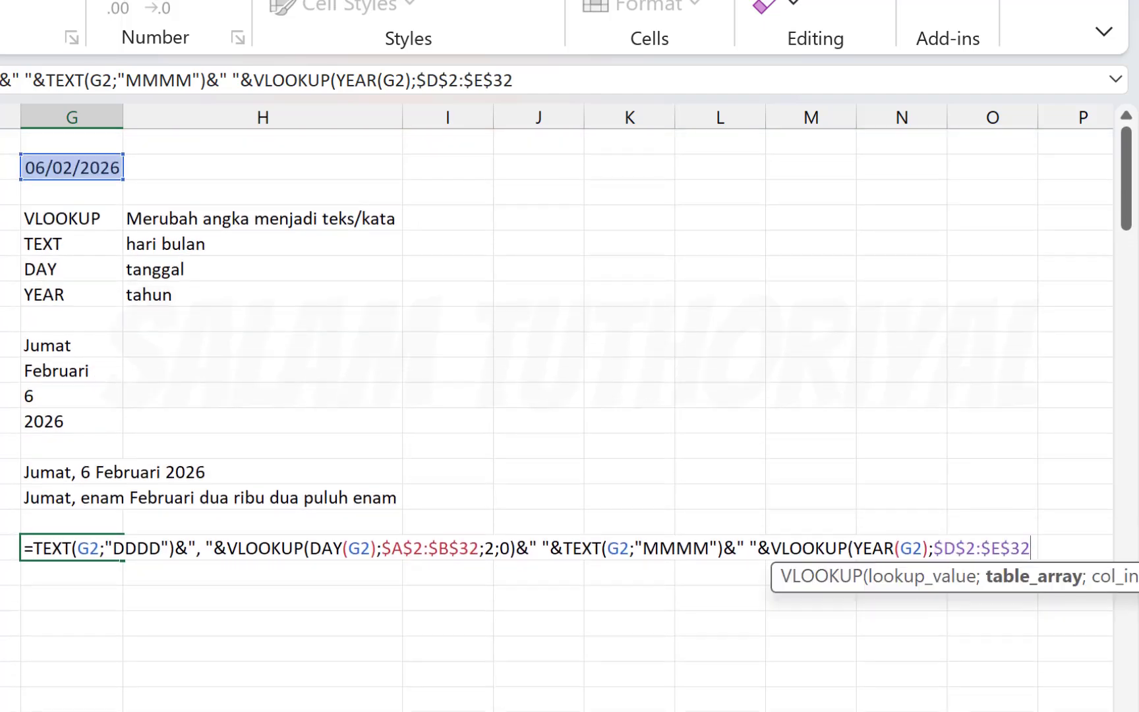
type(";")
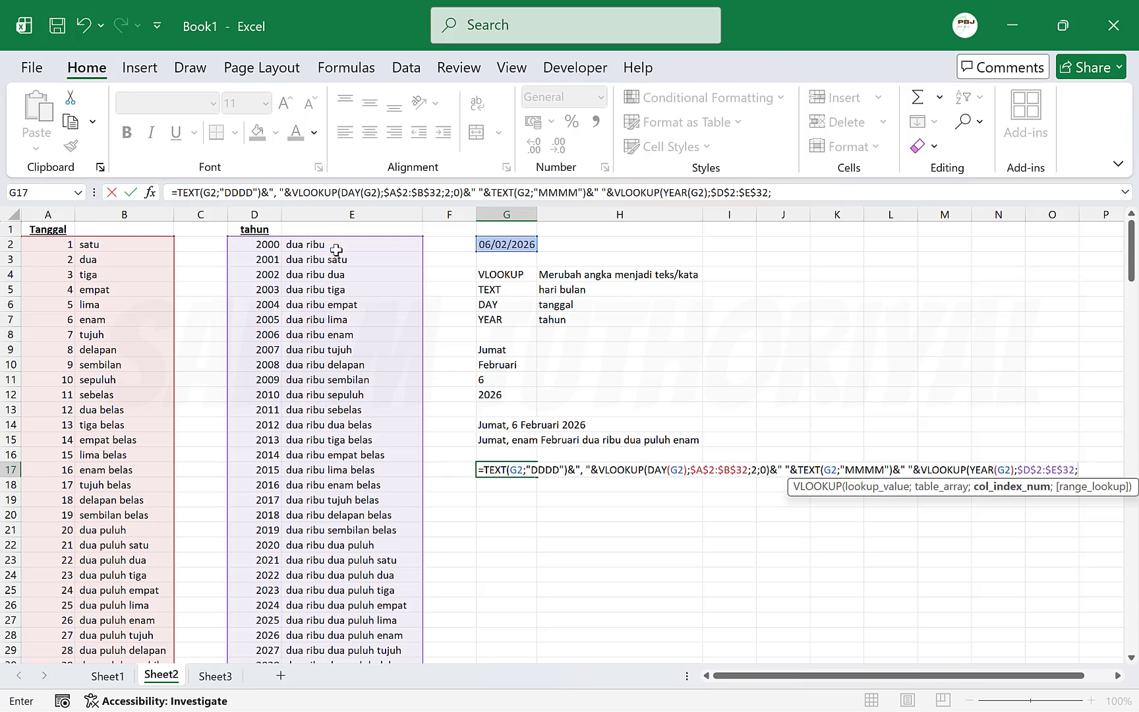
- Set the year lookup's column index to 2 and its match type to FALSE
type("2")
key("BackSpace")
type("2;")
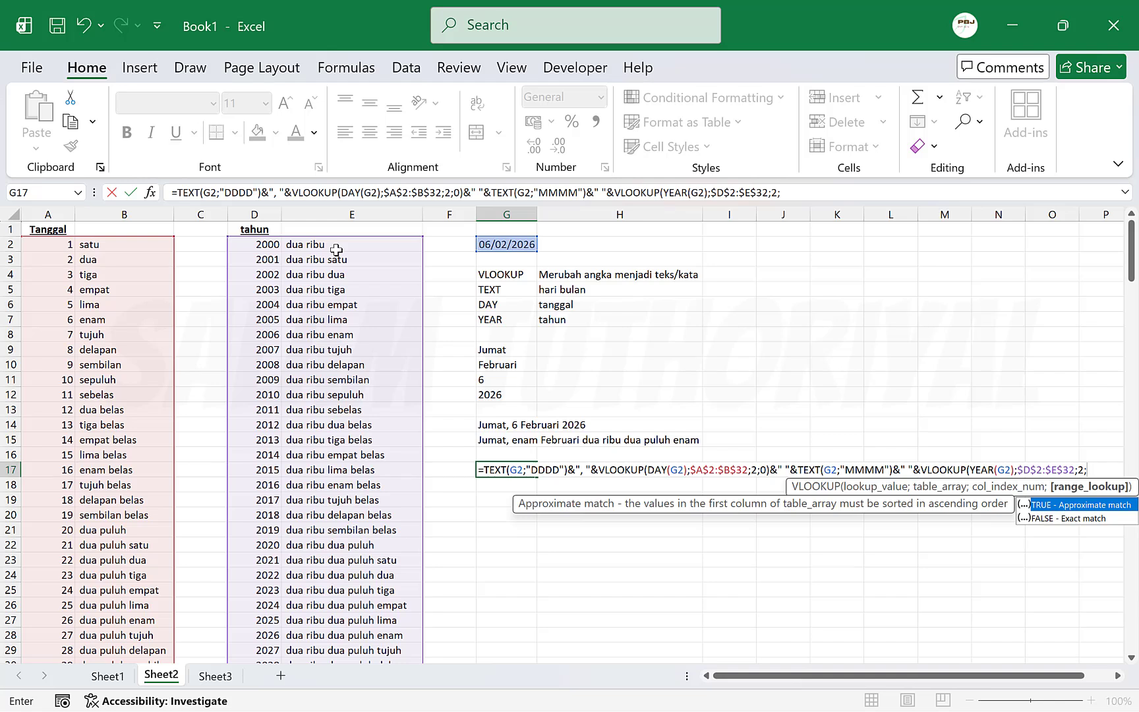
type("FA")
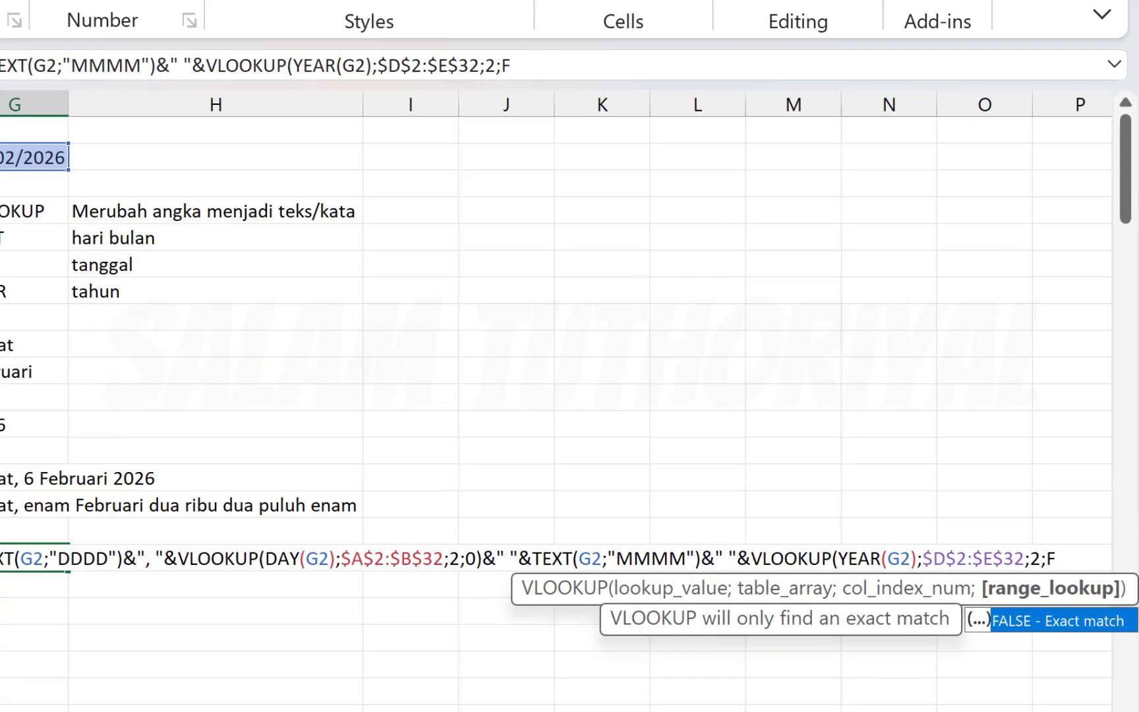
type("LSE")
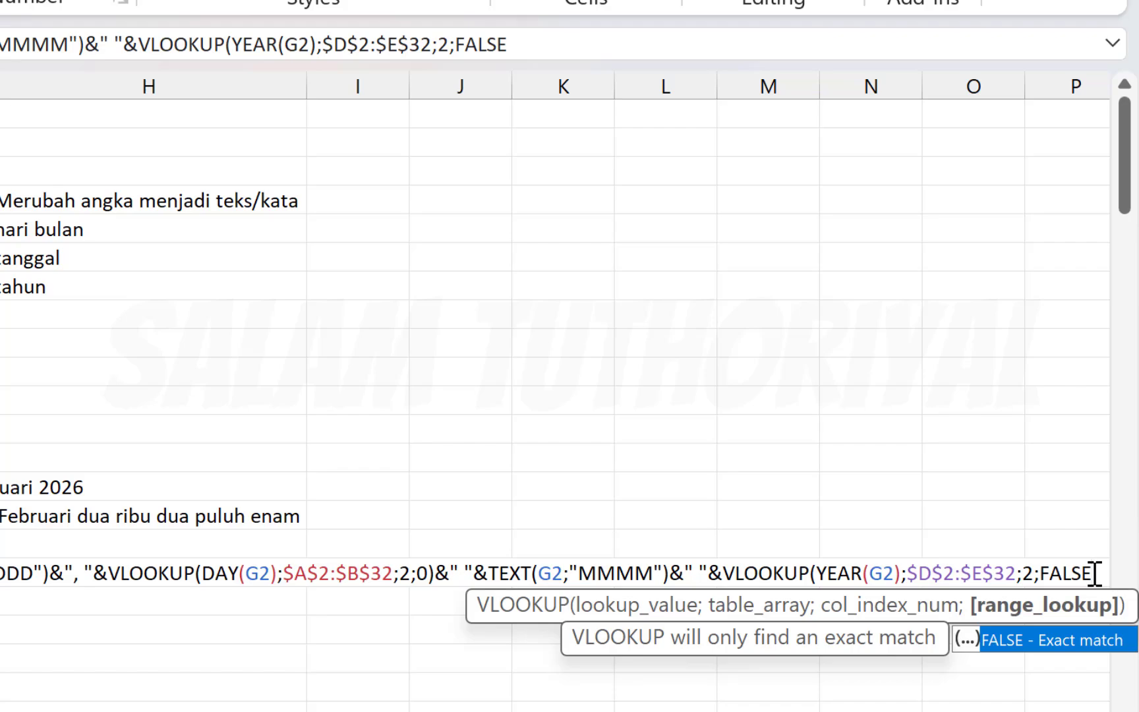
- Close the year lookup's parenthesis and commit the combined worded-date formula in G17
type(")")
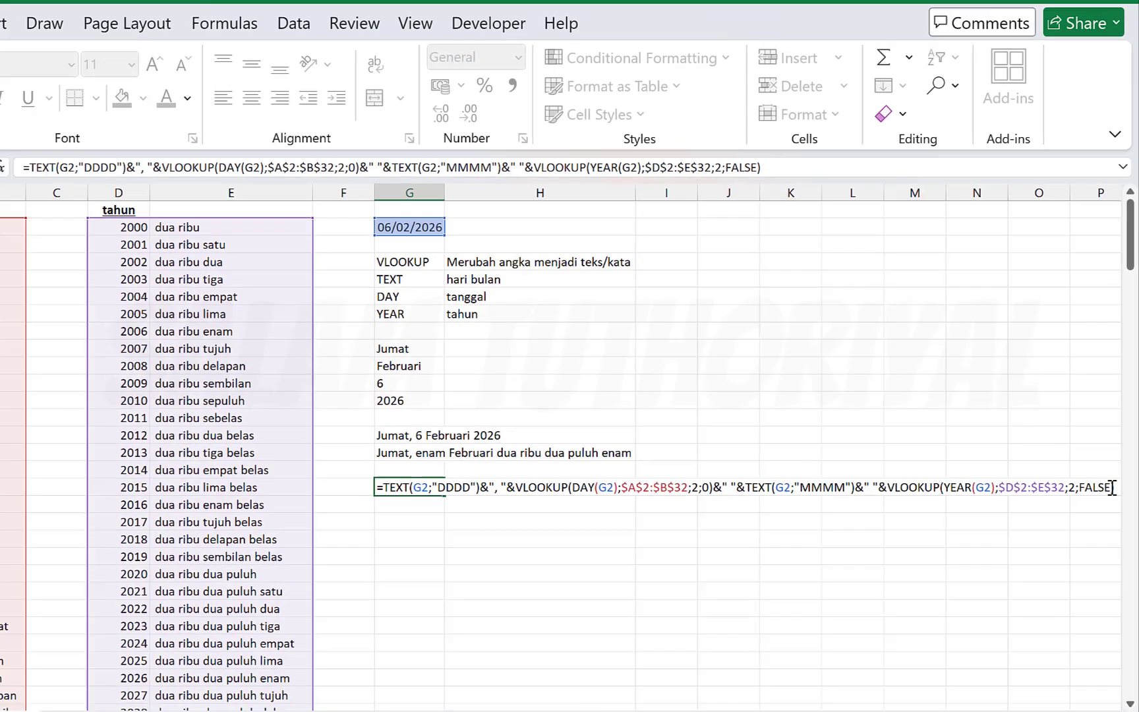
key("Return")
scroll(518, 489, "down", 1)
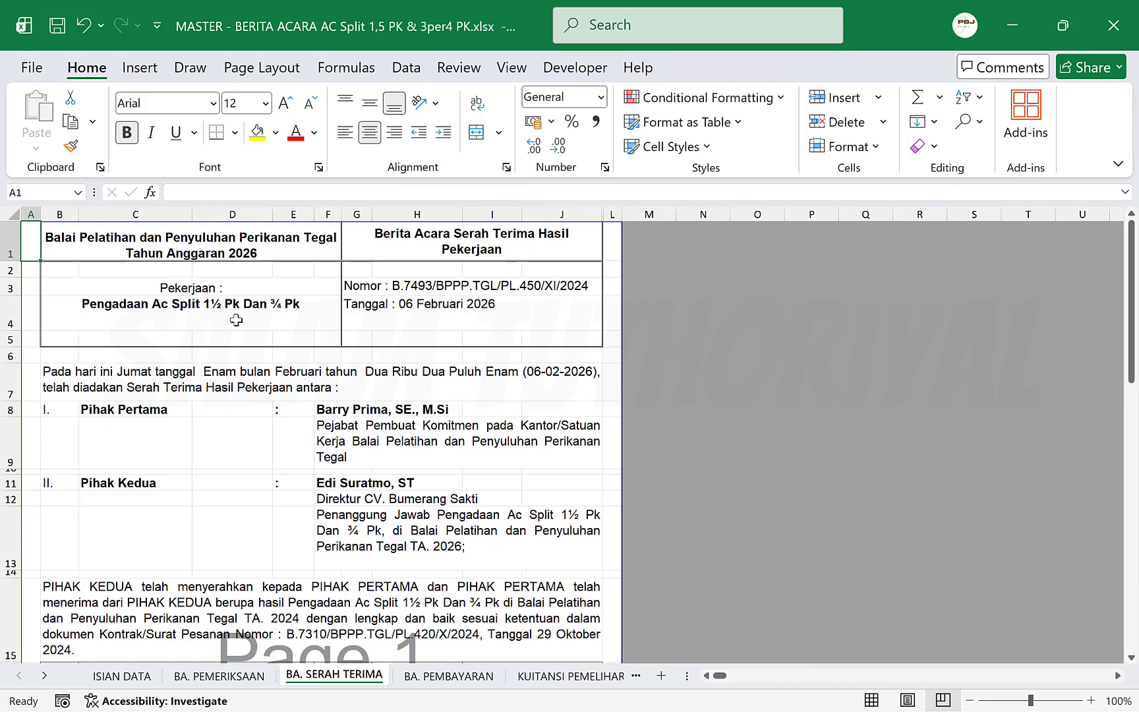
- In the MASTER - BERITA ACARA workbook, examine how the worded date is used on the BA. PEMERIKSAAN and BA. PEMBAYARAN sheets
left_click(219, 676)
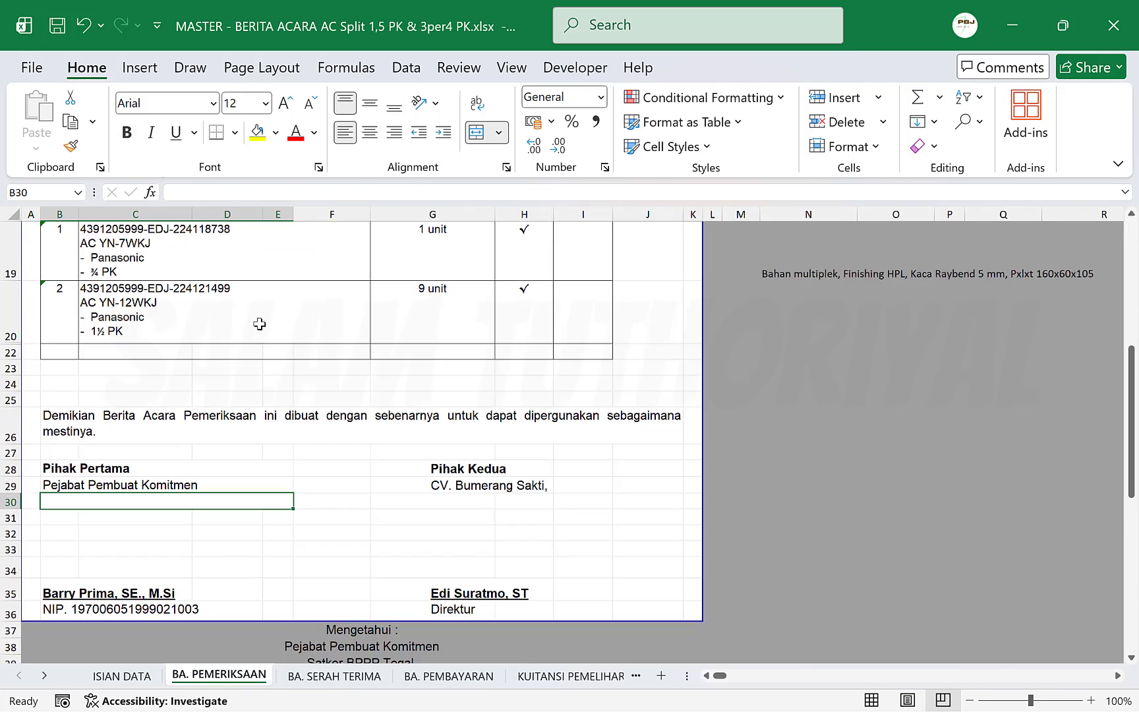
scroll(279, 460, "up", 8)
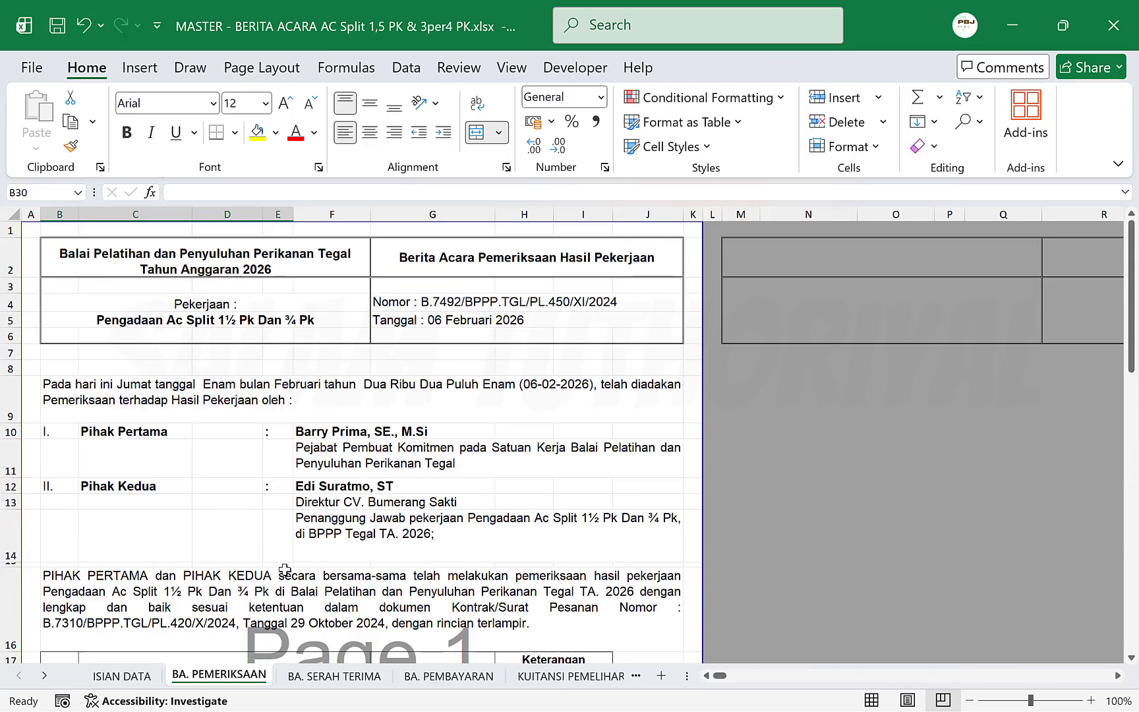
left_click(448, 675)
scroll(441, 501, "down", 2)
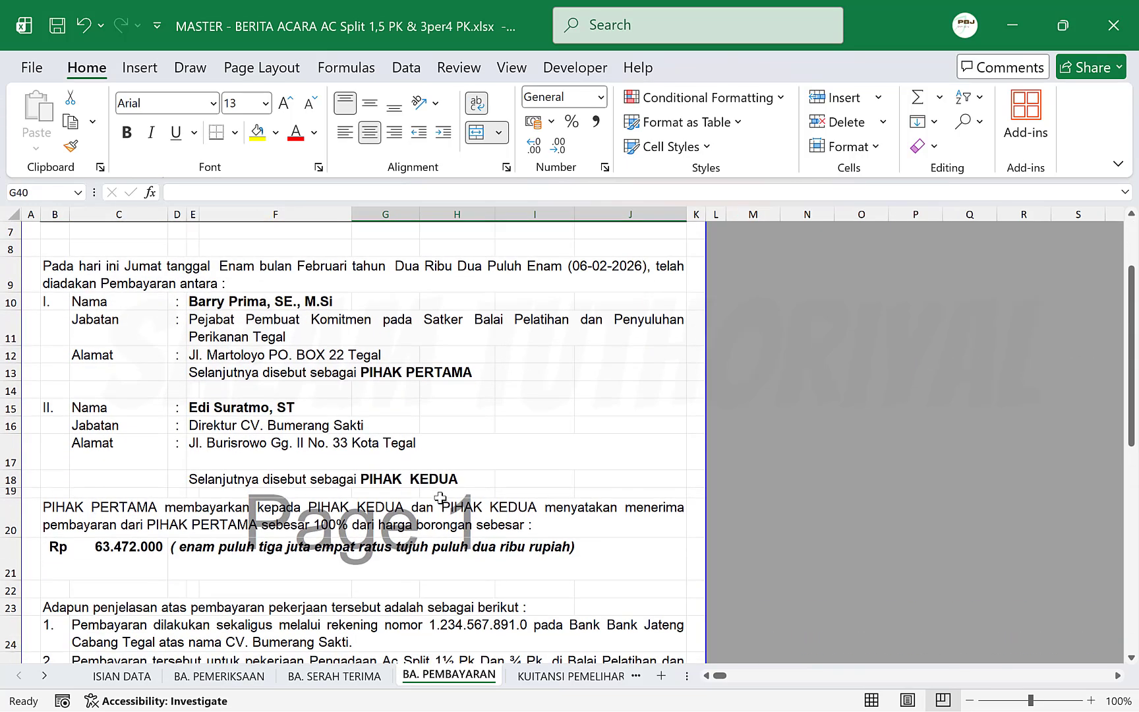
scroll(440, 499, "down", 1)
- Examine the dates and payment details on the KUITANSI PEMELIHARAAN sheet, then review the BA. PEMBAYARAN and BA. SERAH TERIMA sheets again
key("ctrl+Page_Down")
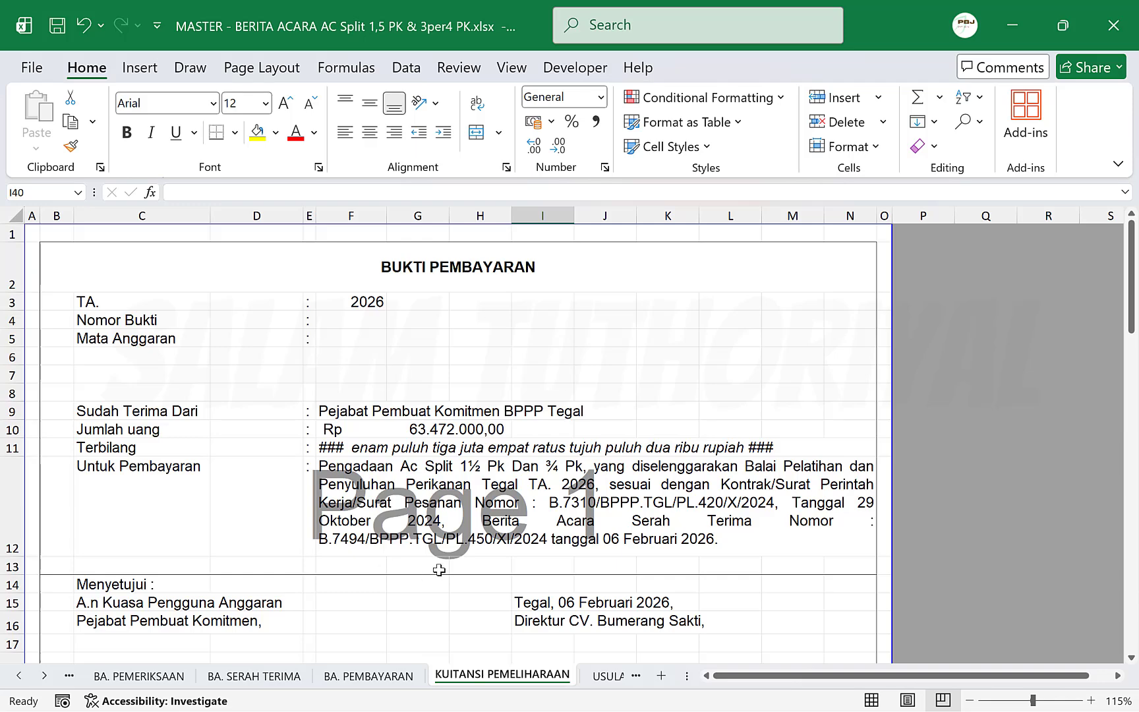
scroll(442, 556, "down", 5)
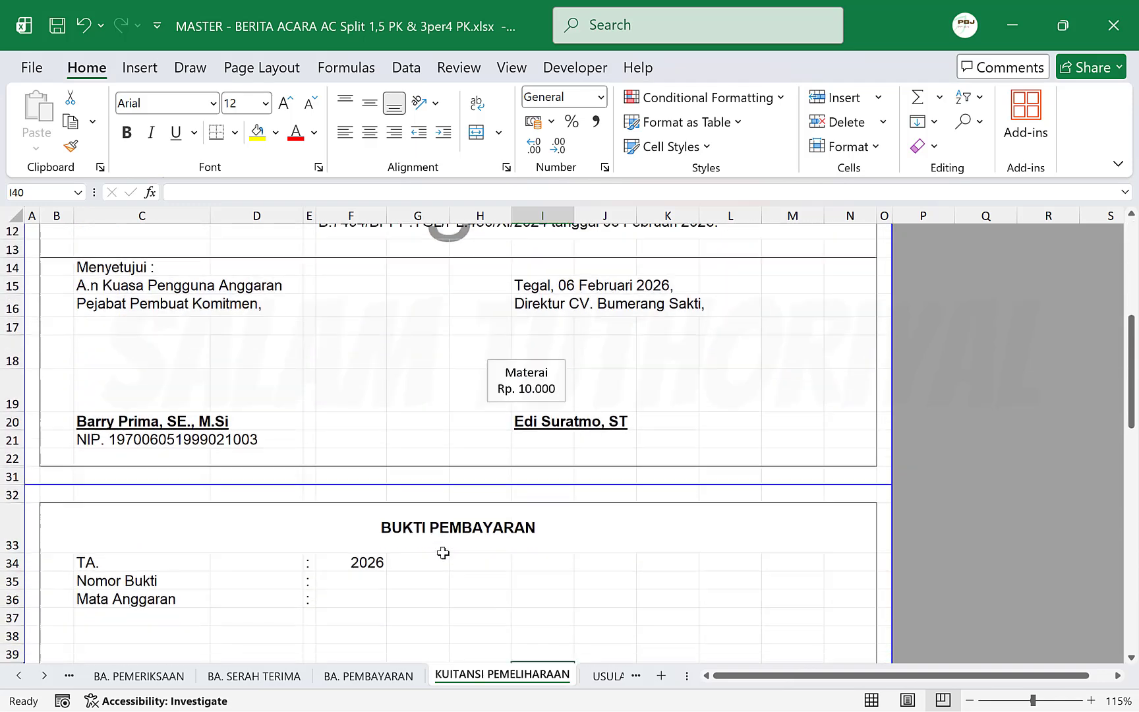
scroll(442, 552, "up", 1)
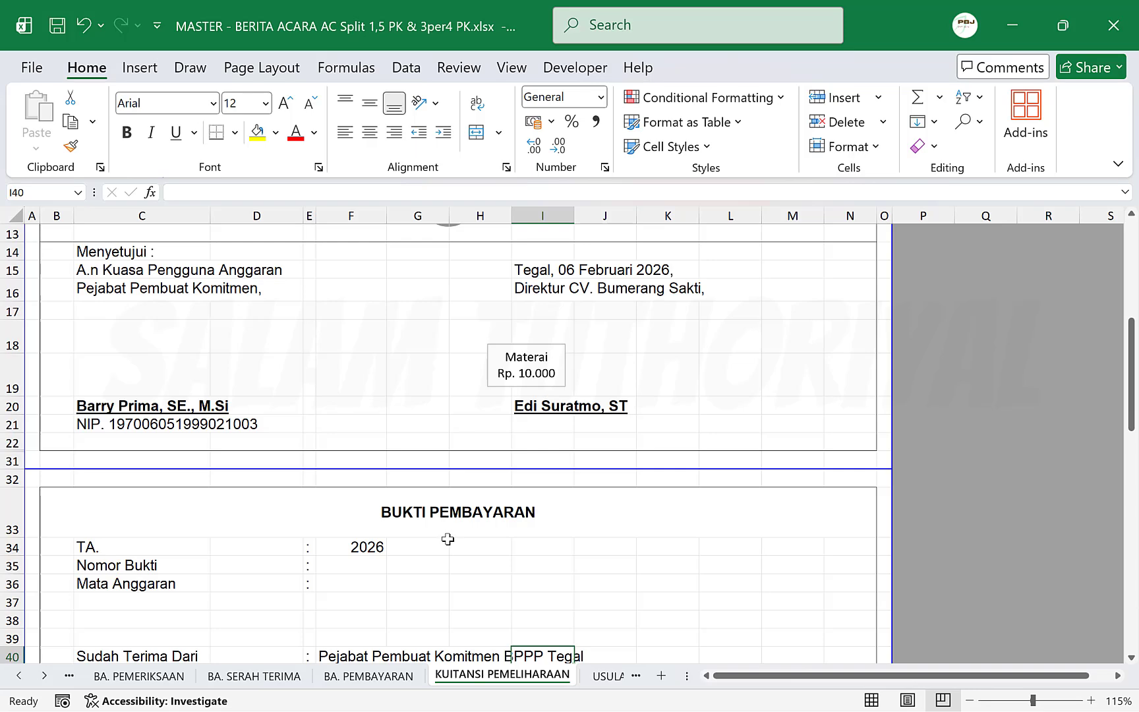
scroll(447, 539, "up", 4)
scroll(449, 532, "down", 2)
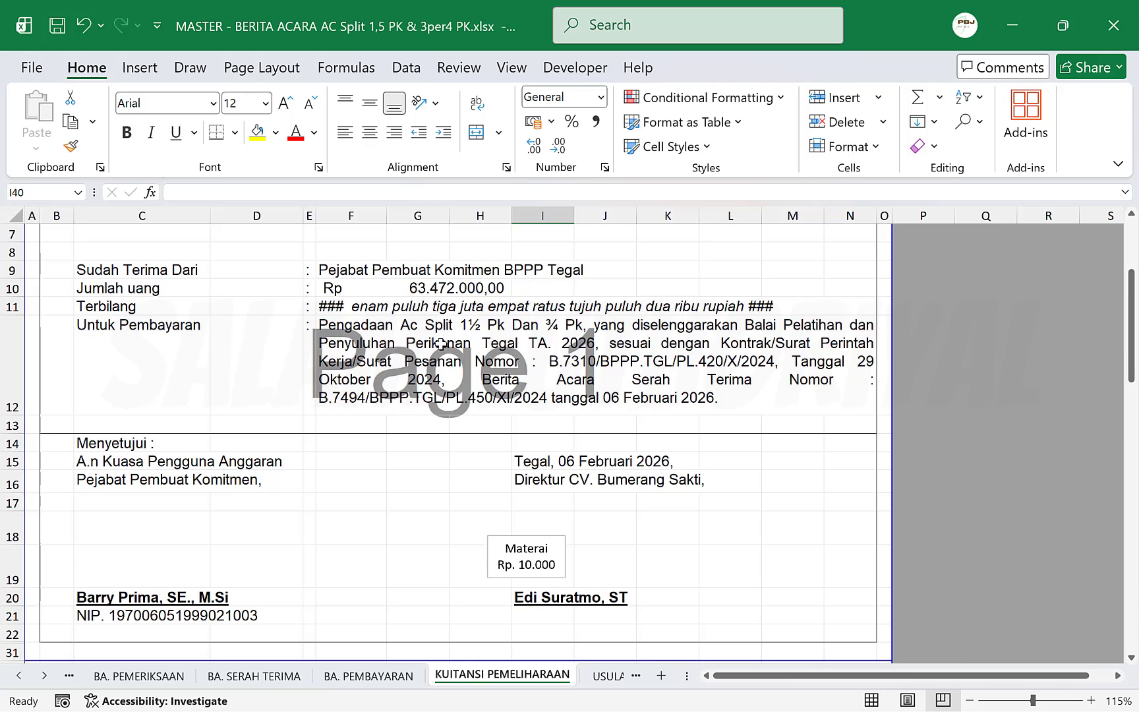
left_click(442, 333)
left_click(388, 676)
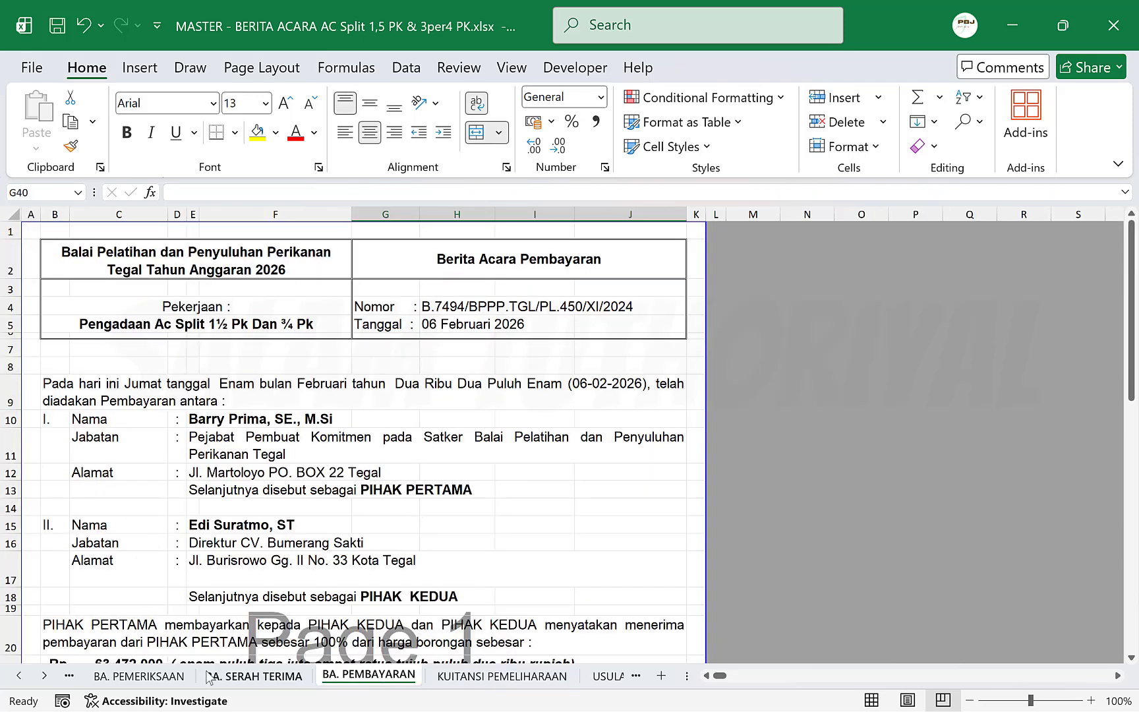
left_click(250, 676)
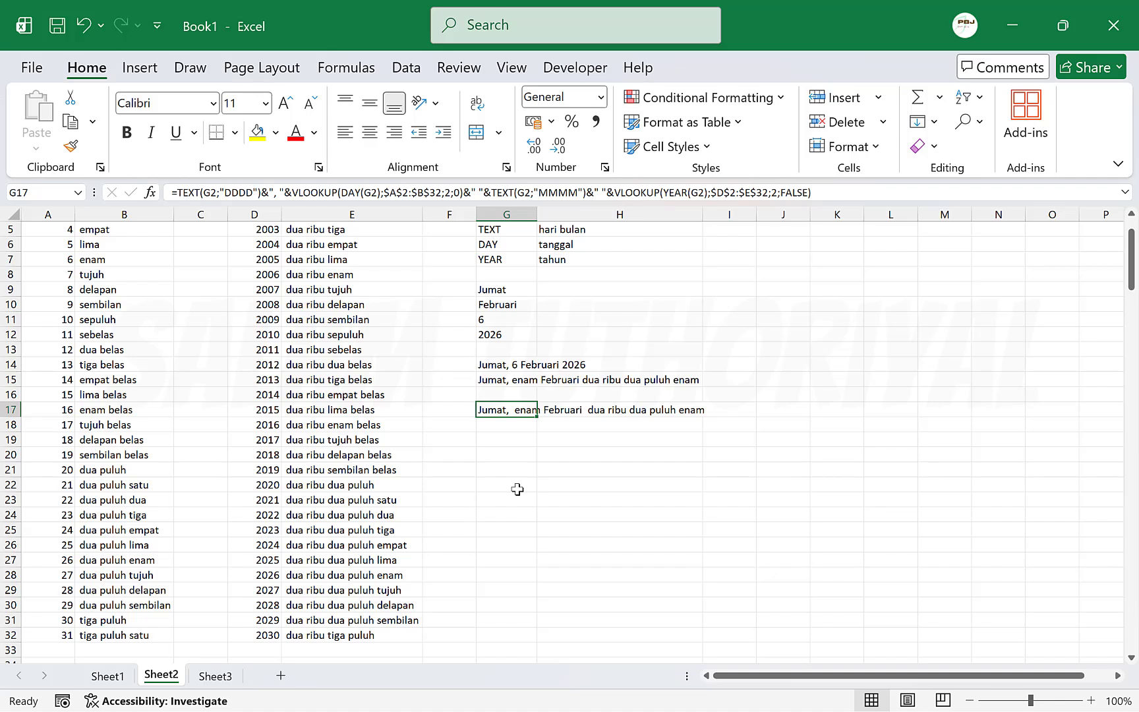
key("Down")
key("Down")
key("Down")
key("Down")
key("Down")
key("Down")
key("Down")
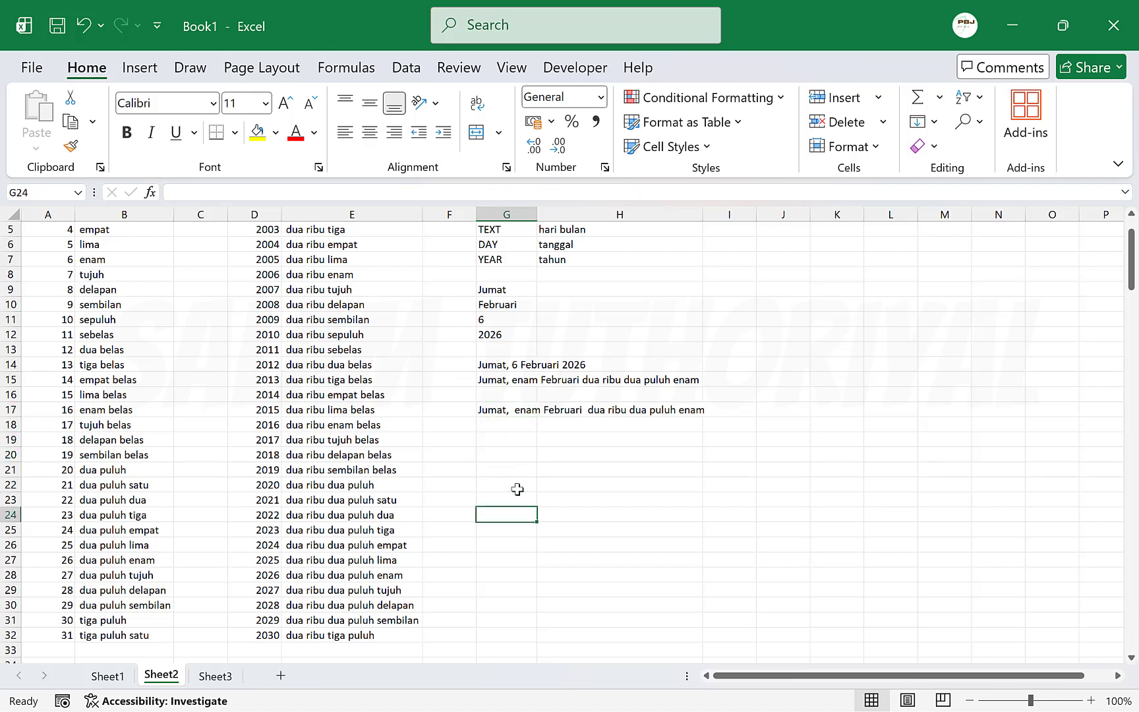
key("Up")
key("Up")
key("Up")
key("Up")
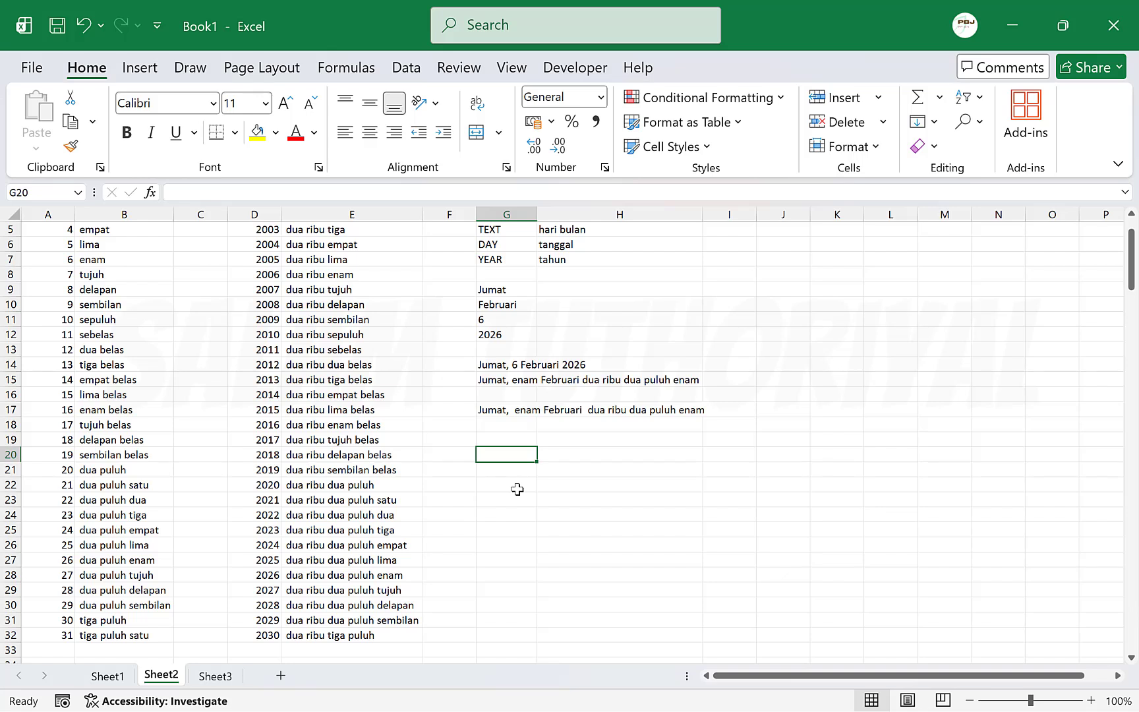